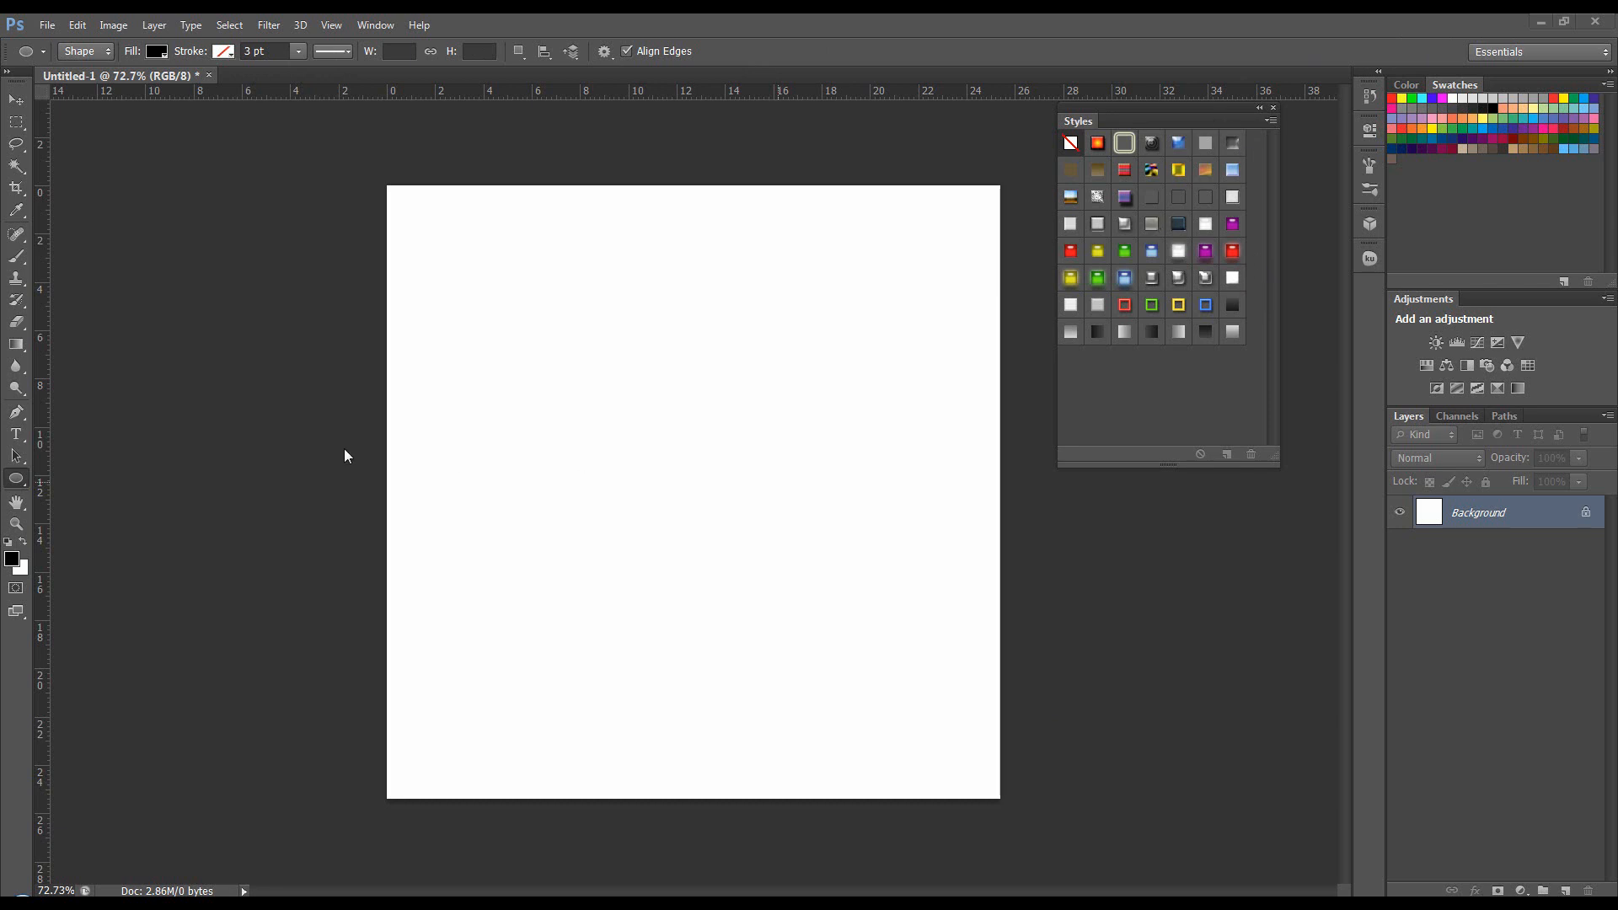
Draw a black circle shape about 542 px in diameter near the middle of the canvas.
left_click(103, 53)
left_click(99, 61)
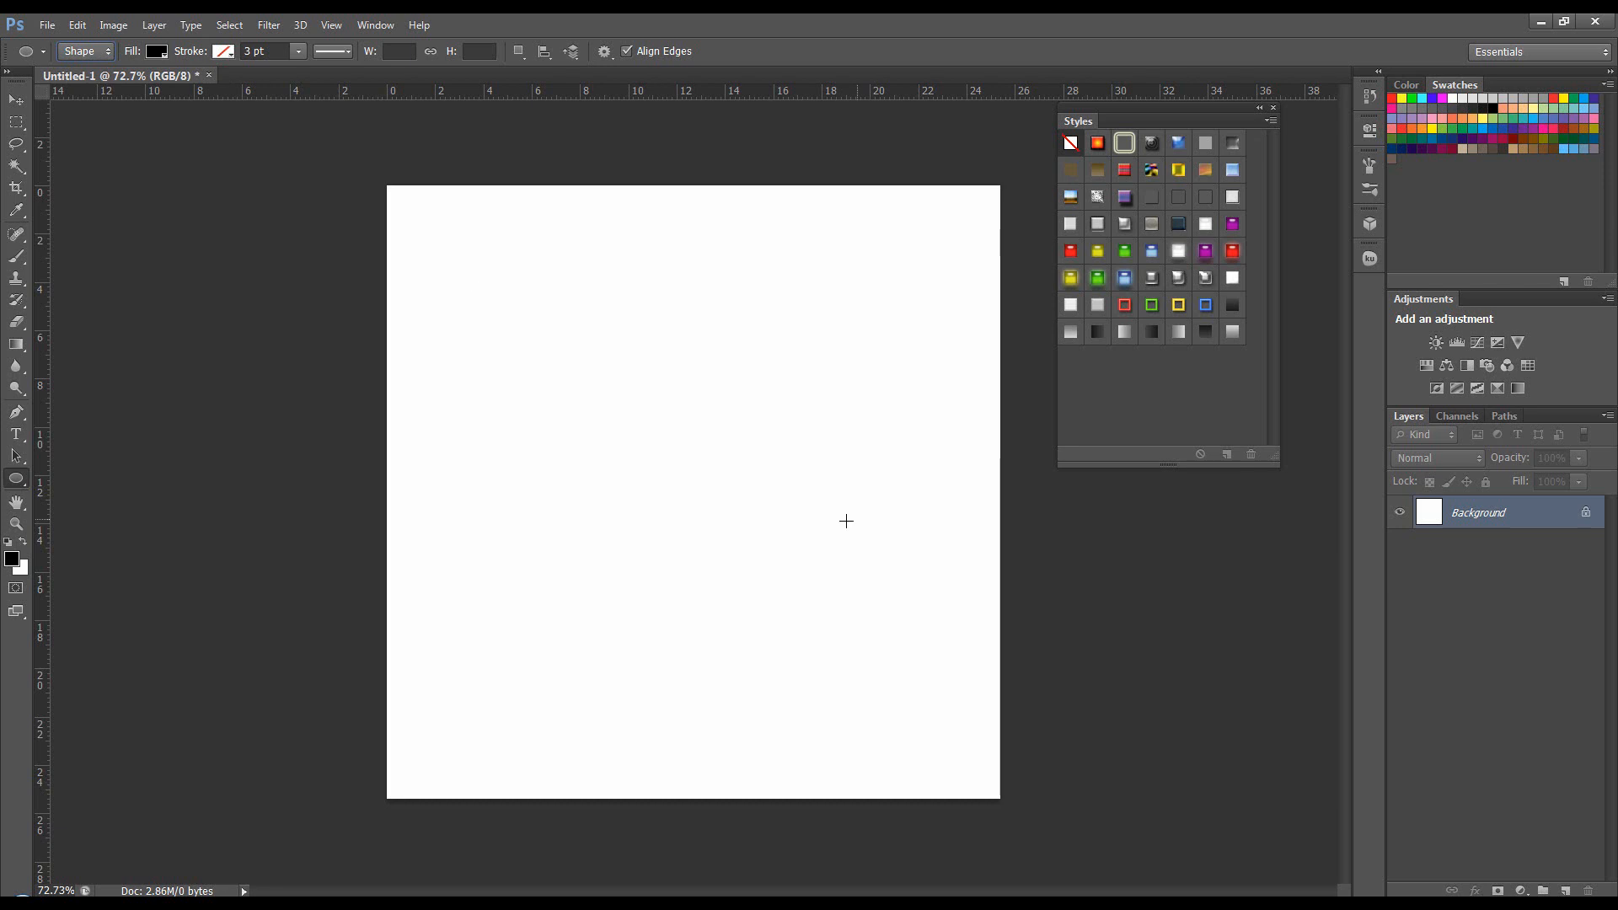
left_click_drag(645, 468, 851, 649)
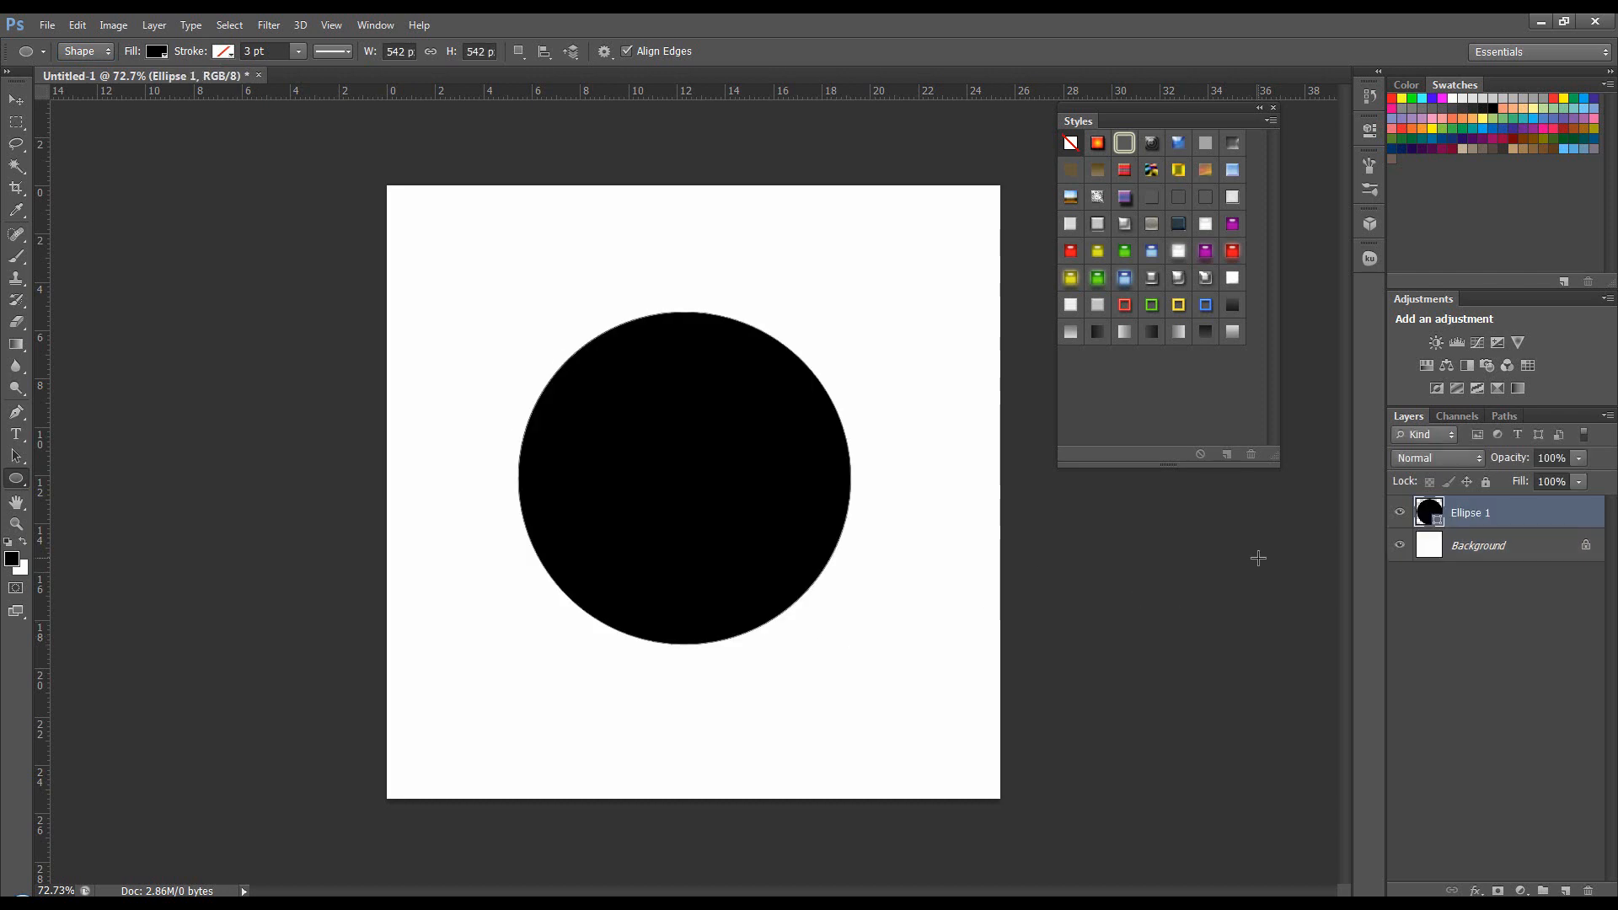
Duplicate the circle layer, naming the copy "inner" and the original "outer".
key("ctrl+j")
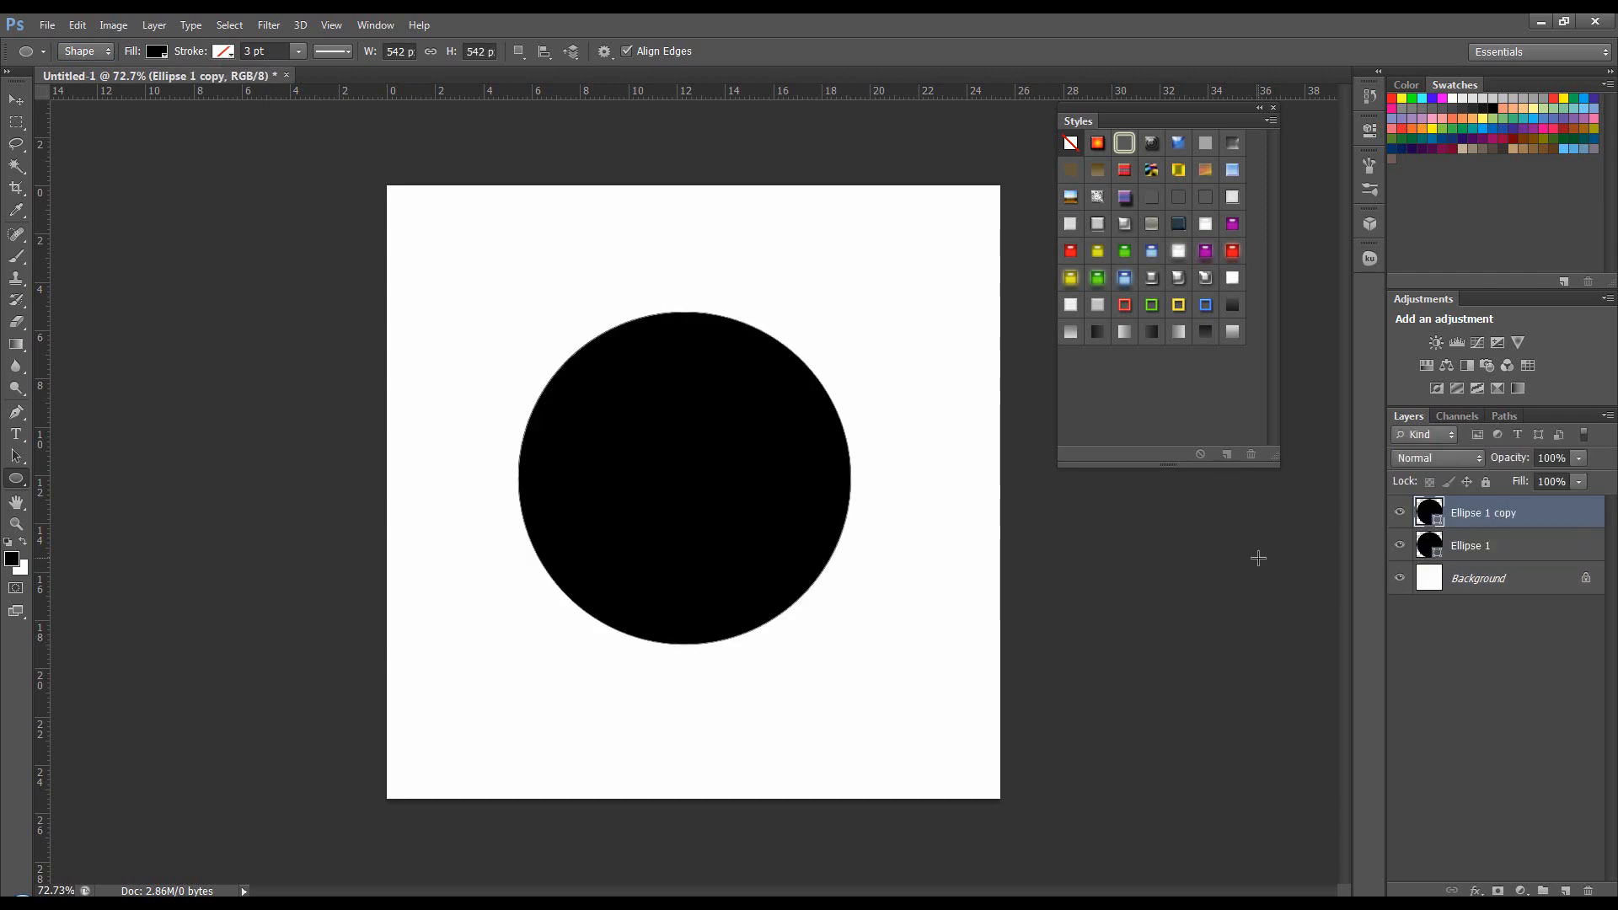
double_click(1476, 518)
type("inner")
key("Return")
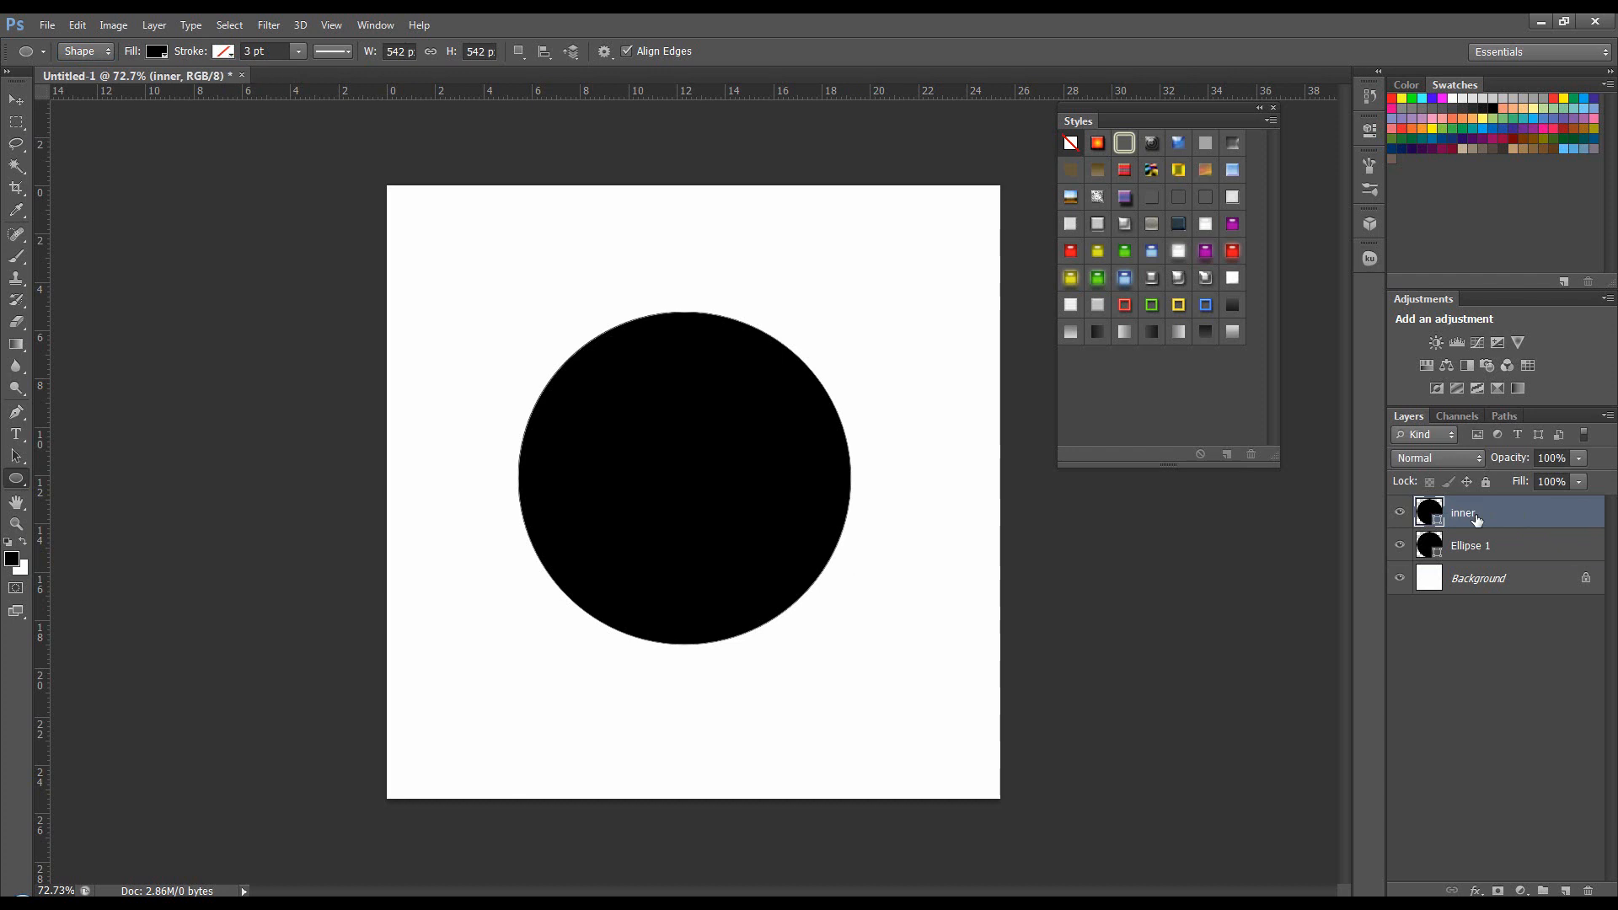
left_click(1482, 548)
double_click(1482, 548)
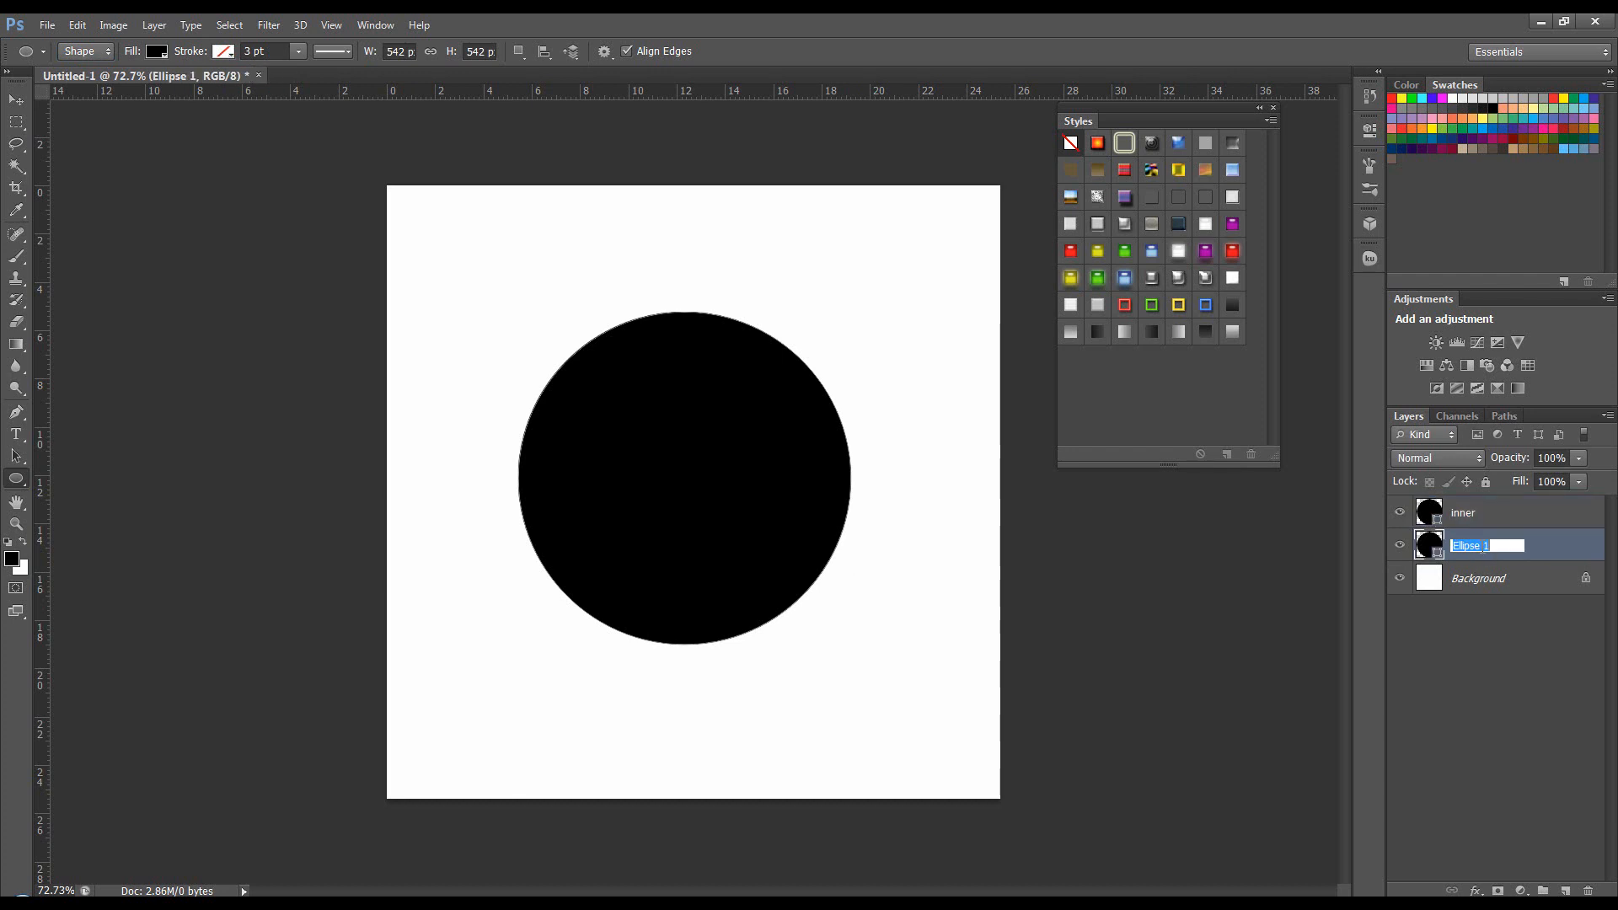
type("outer")
key("Return")
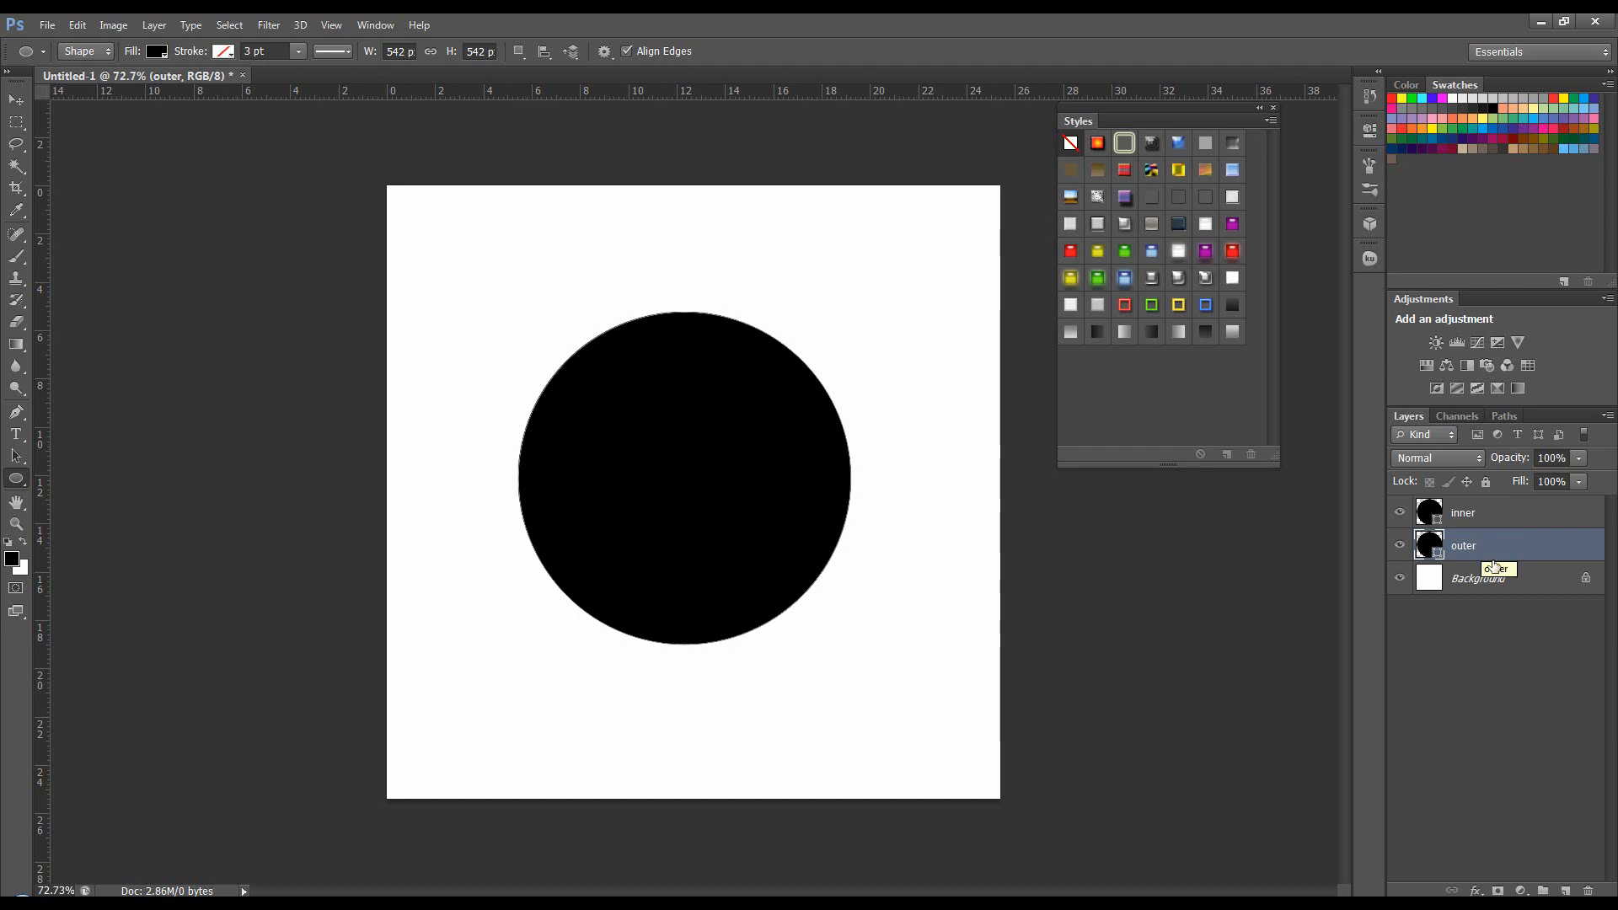
Hide the inner layer and give the outer circle a linear gradient stroke from dark gray 282727 to white.
left_click(1401, 514)
left_click(234, 53)
left_click(207, 84)
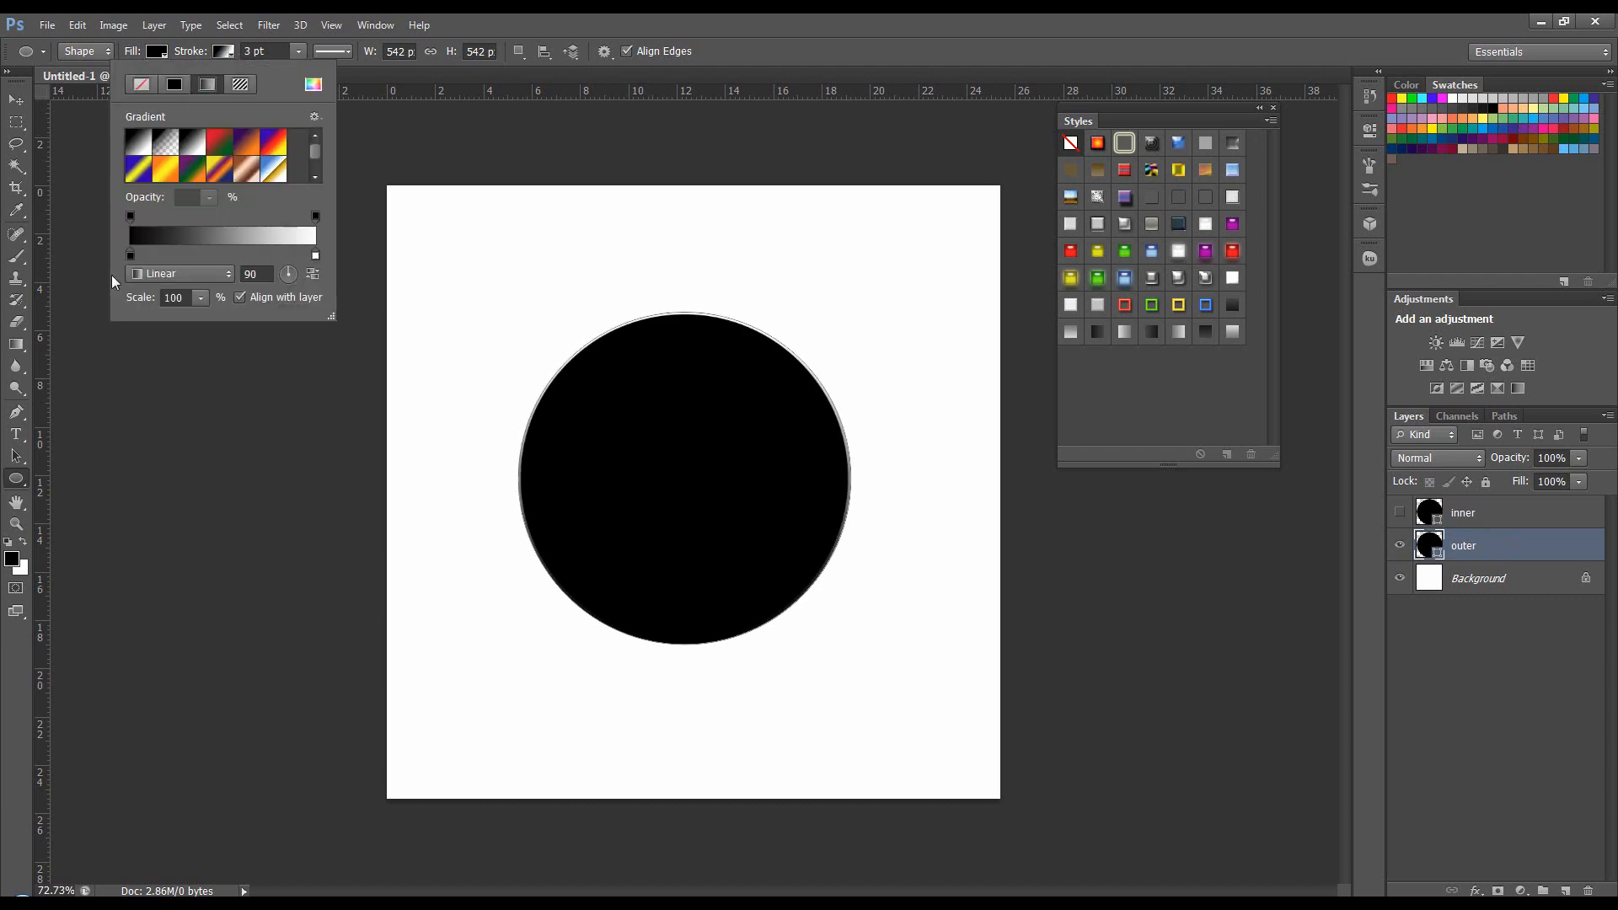
double_click(130, 255)
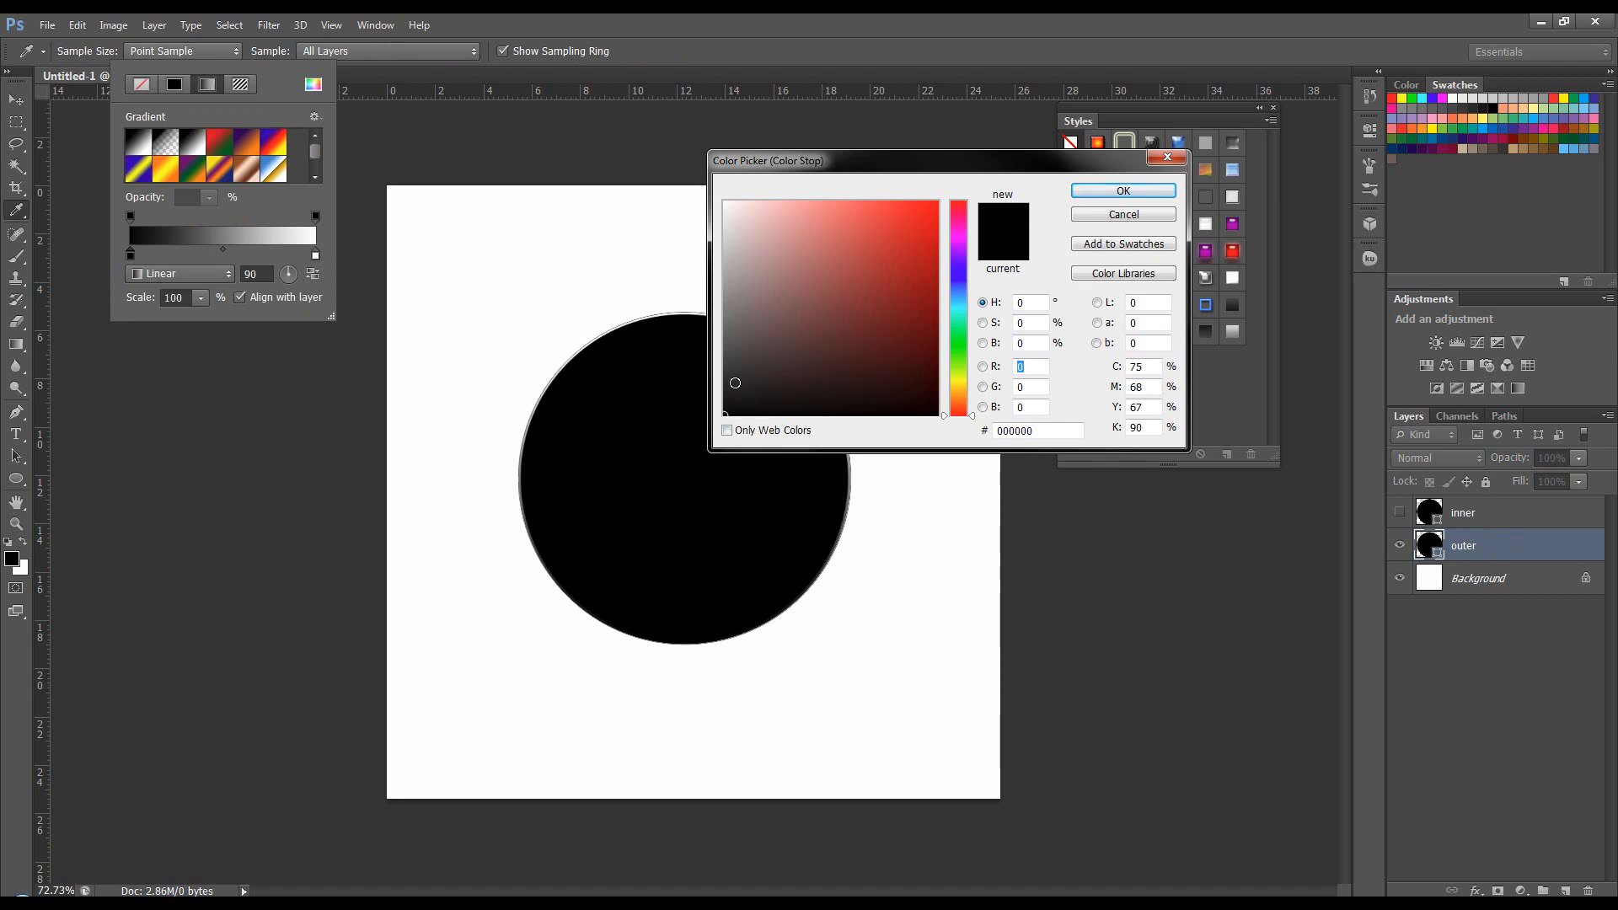
left_click(726, 382)
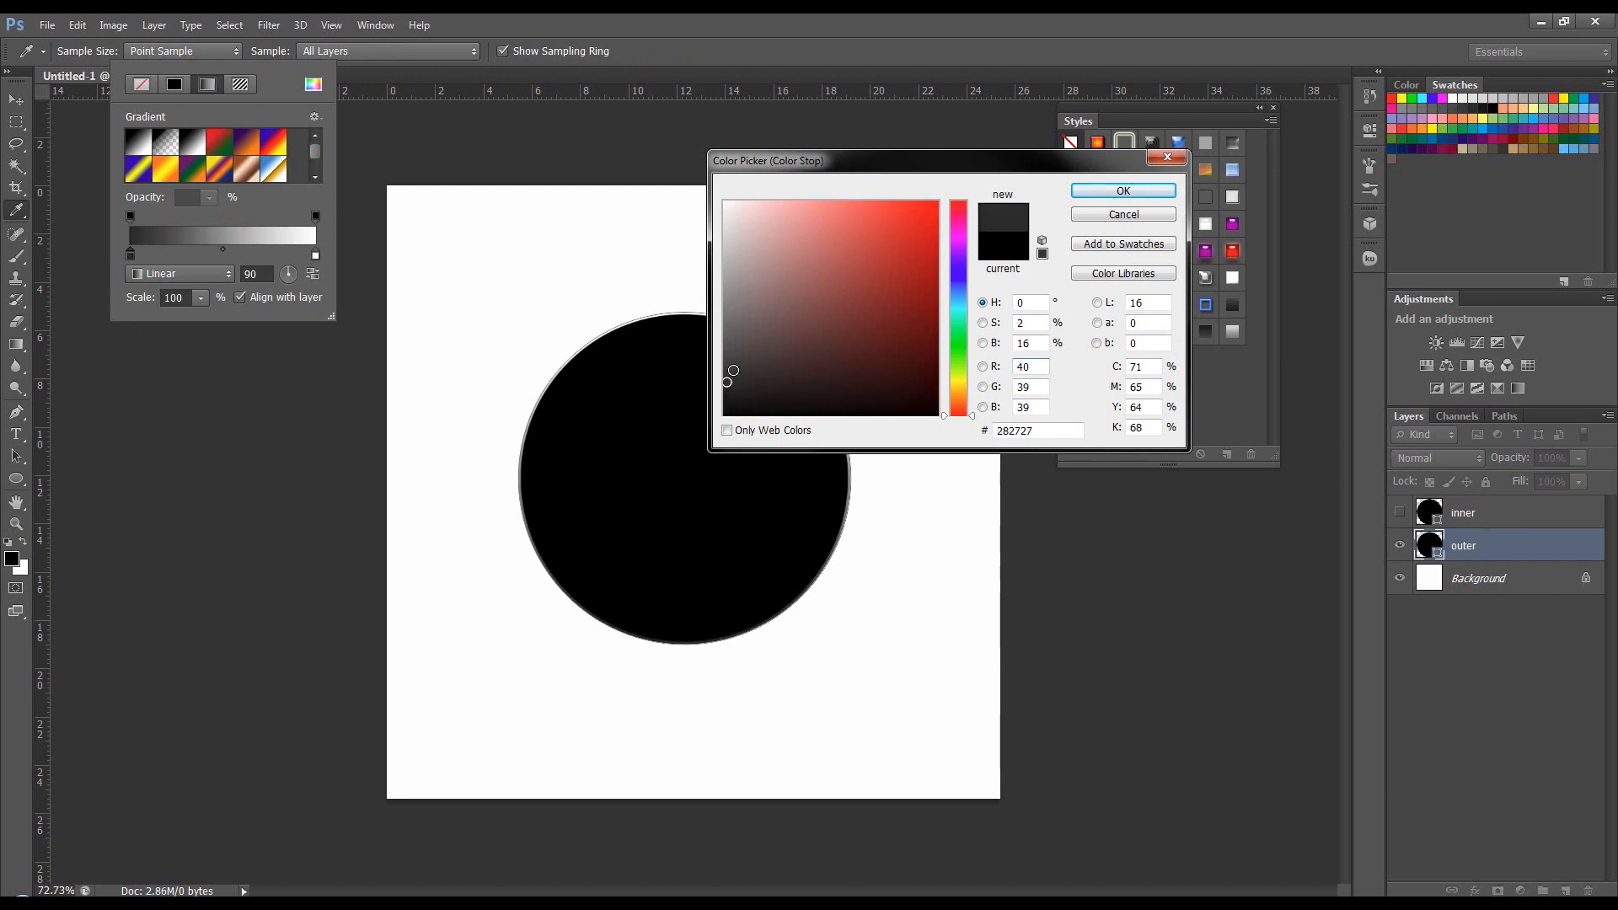
left_click(1104, 192)
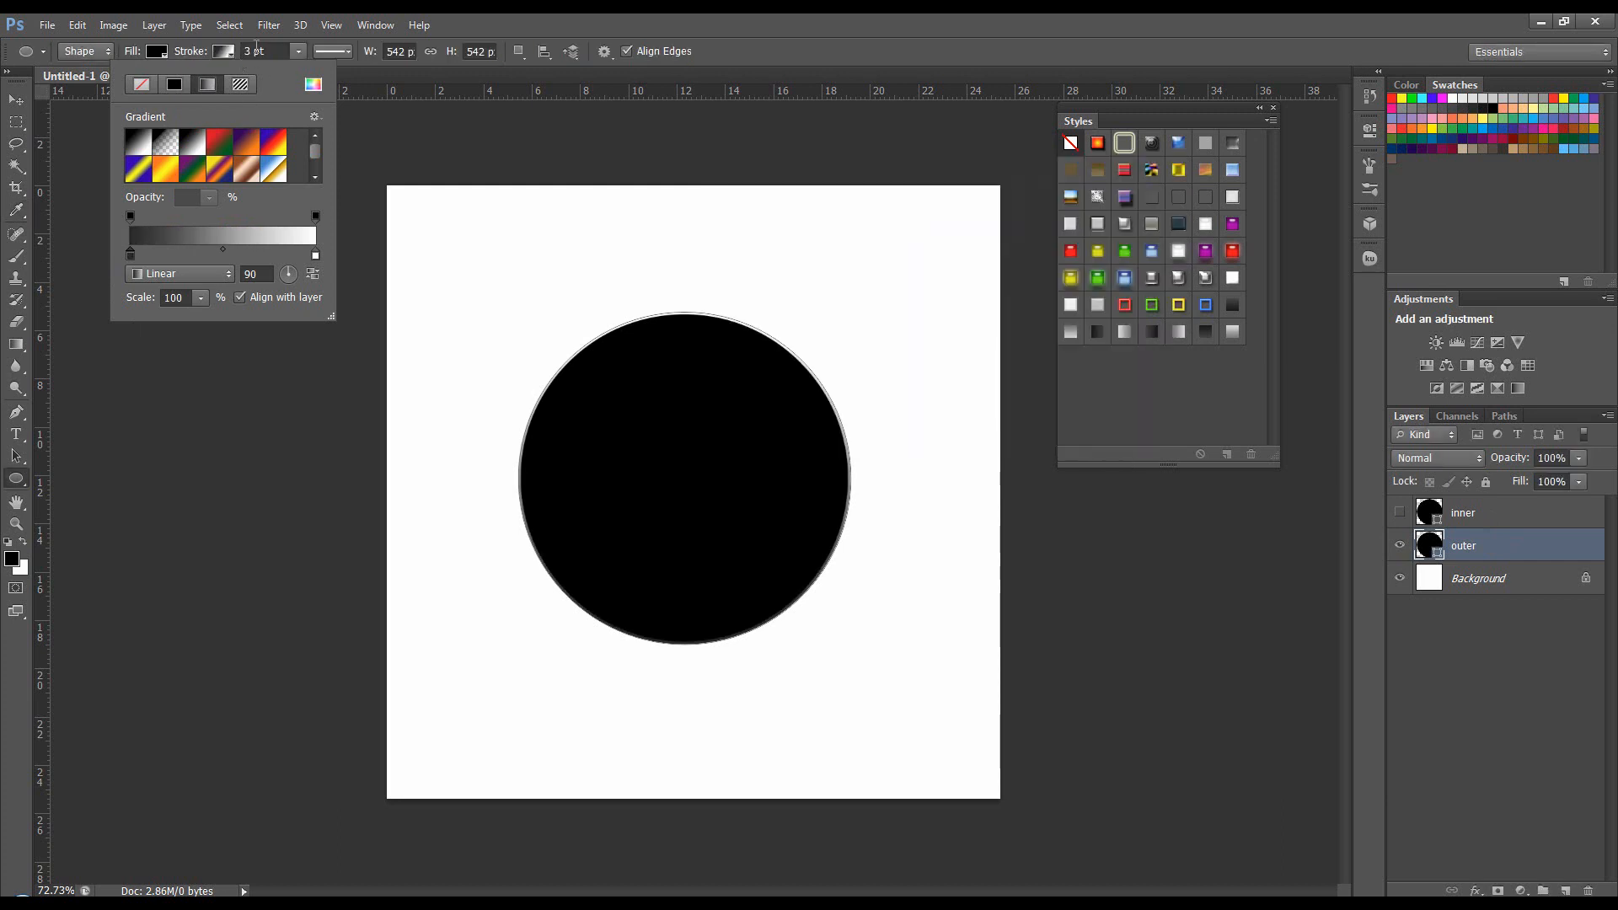
Set the outer circle's stroke width to 10 pt.
left_click(257, 49)
double_click(251, 51)
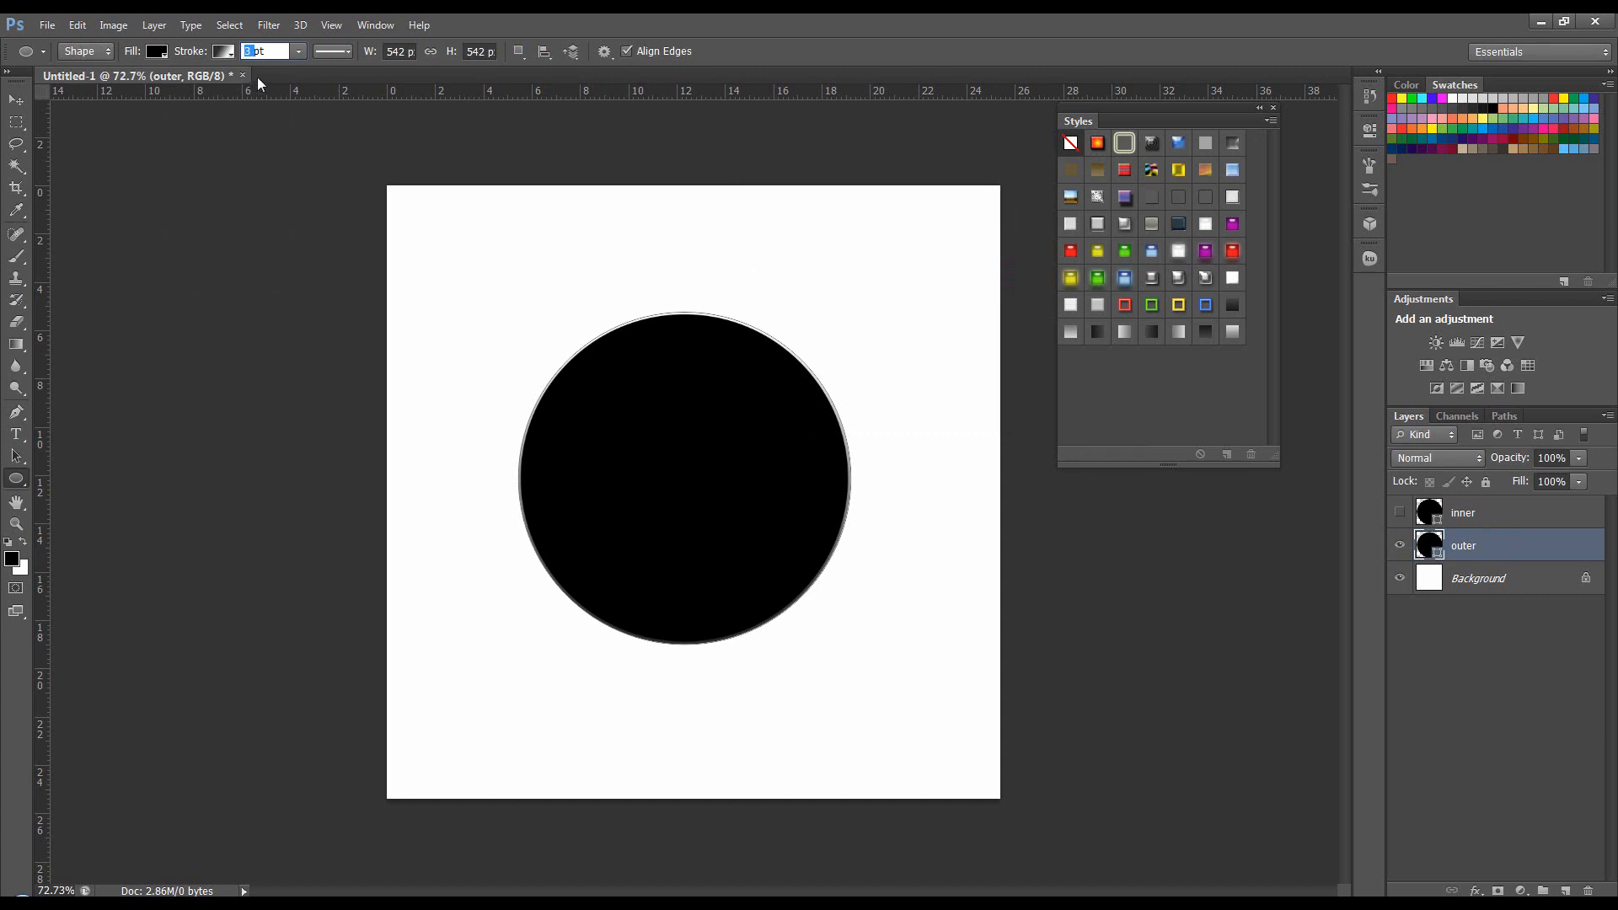
type("10")
key("Return")
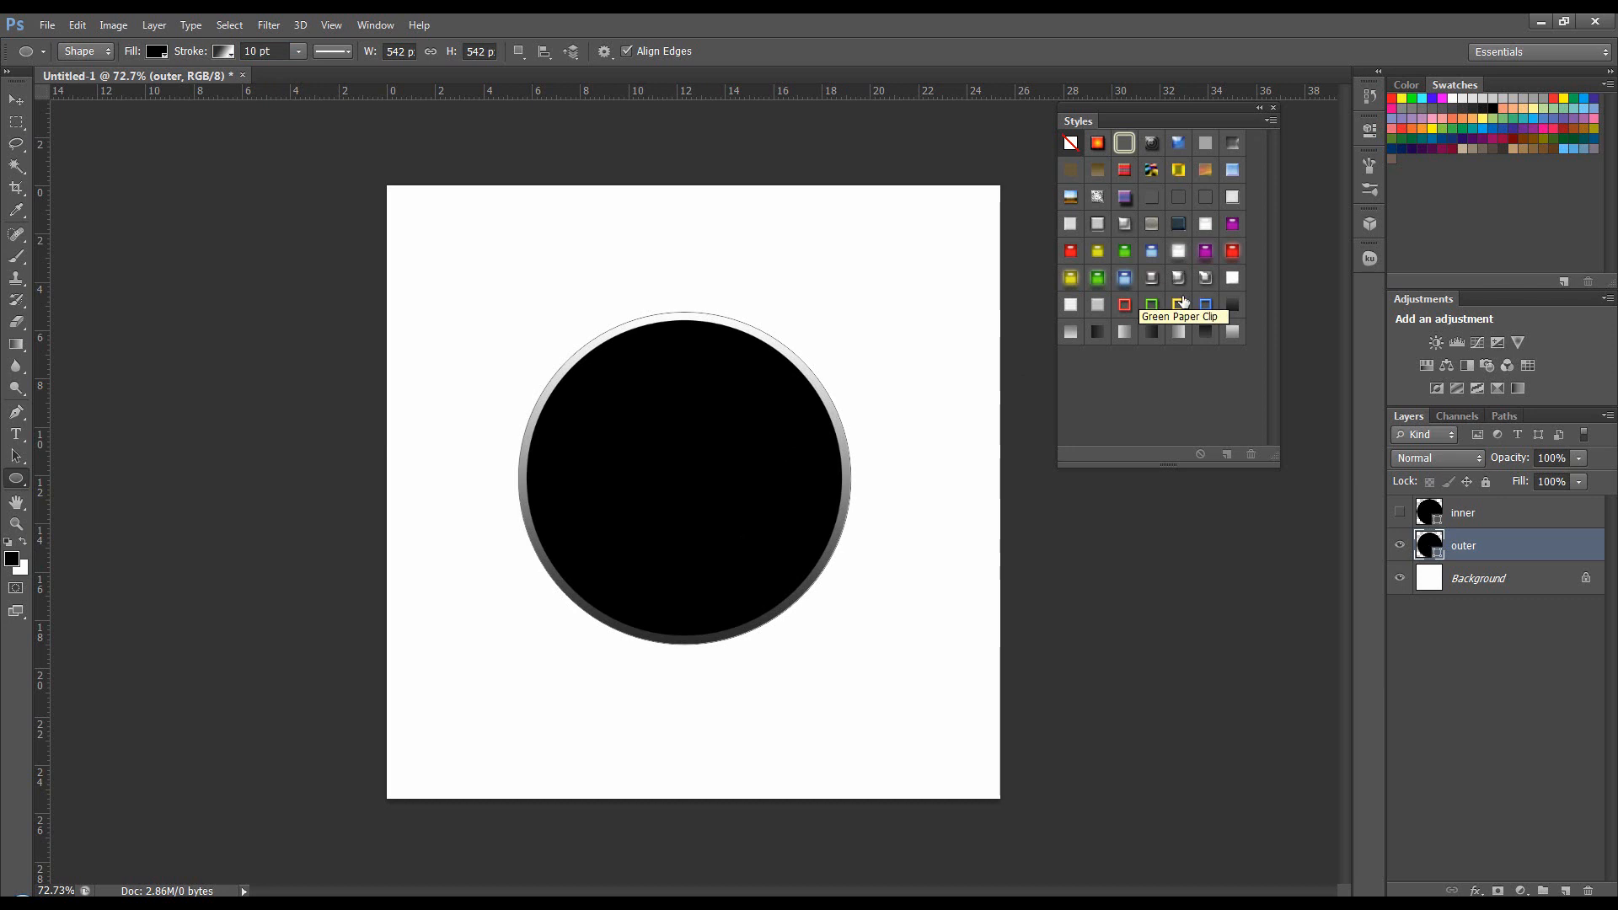
Apply the gray glass preset style to the outer circle and turn off its Drop Shadow effect.
left_click(1271, 121)
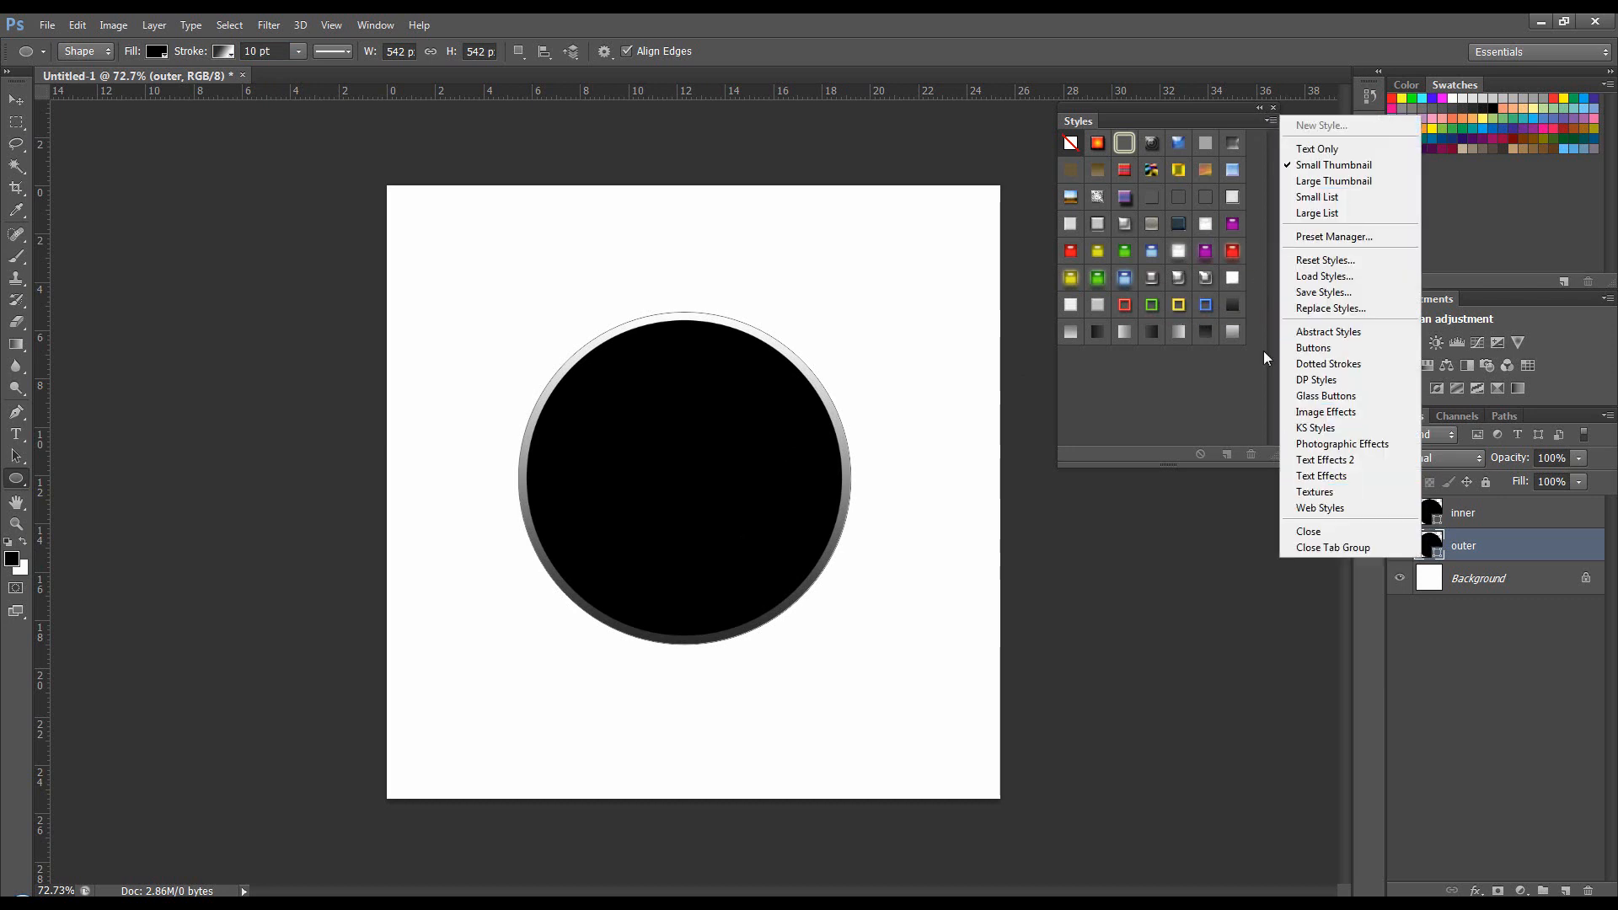
left_click(1165, 133)
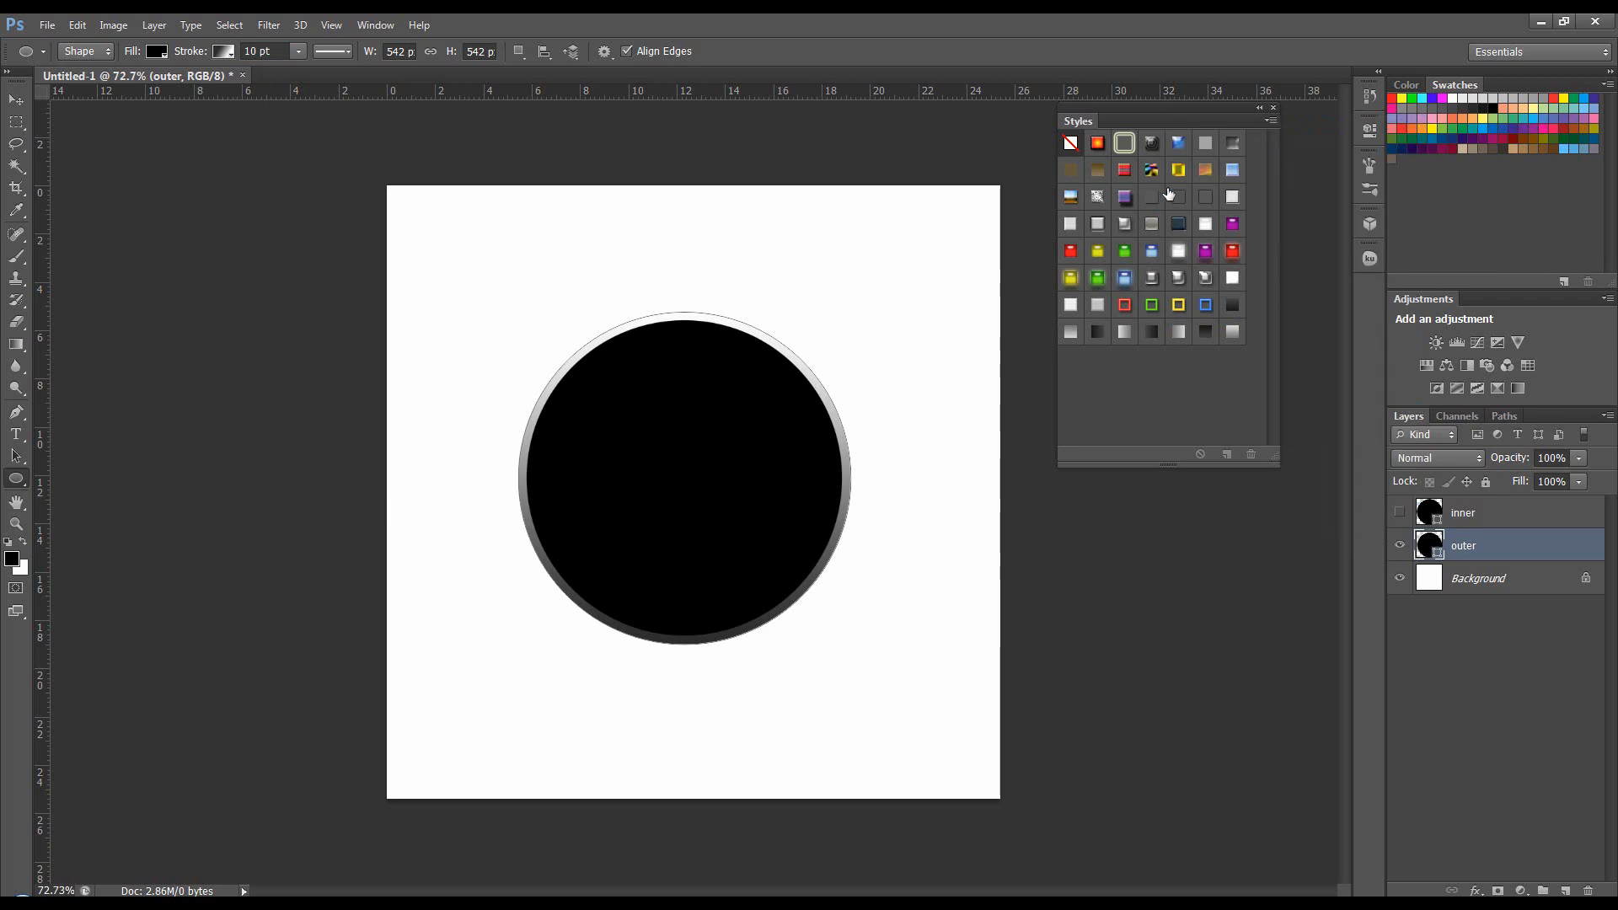
left_click(1149, 279)
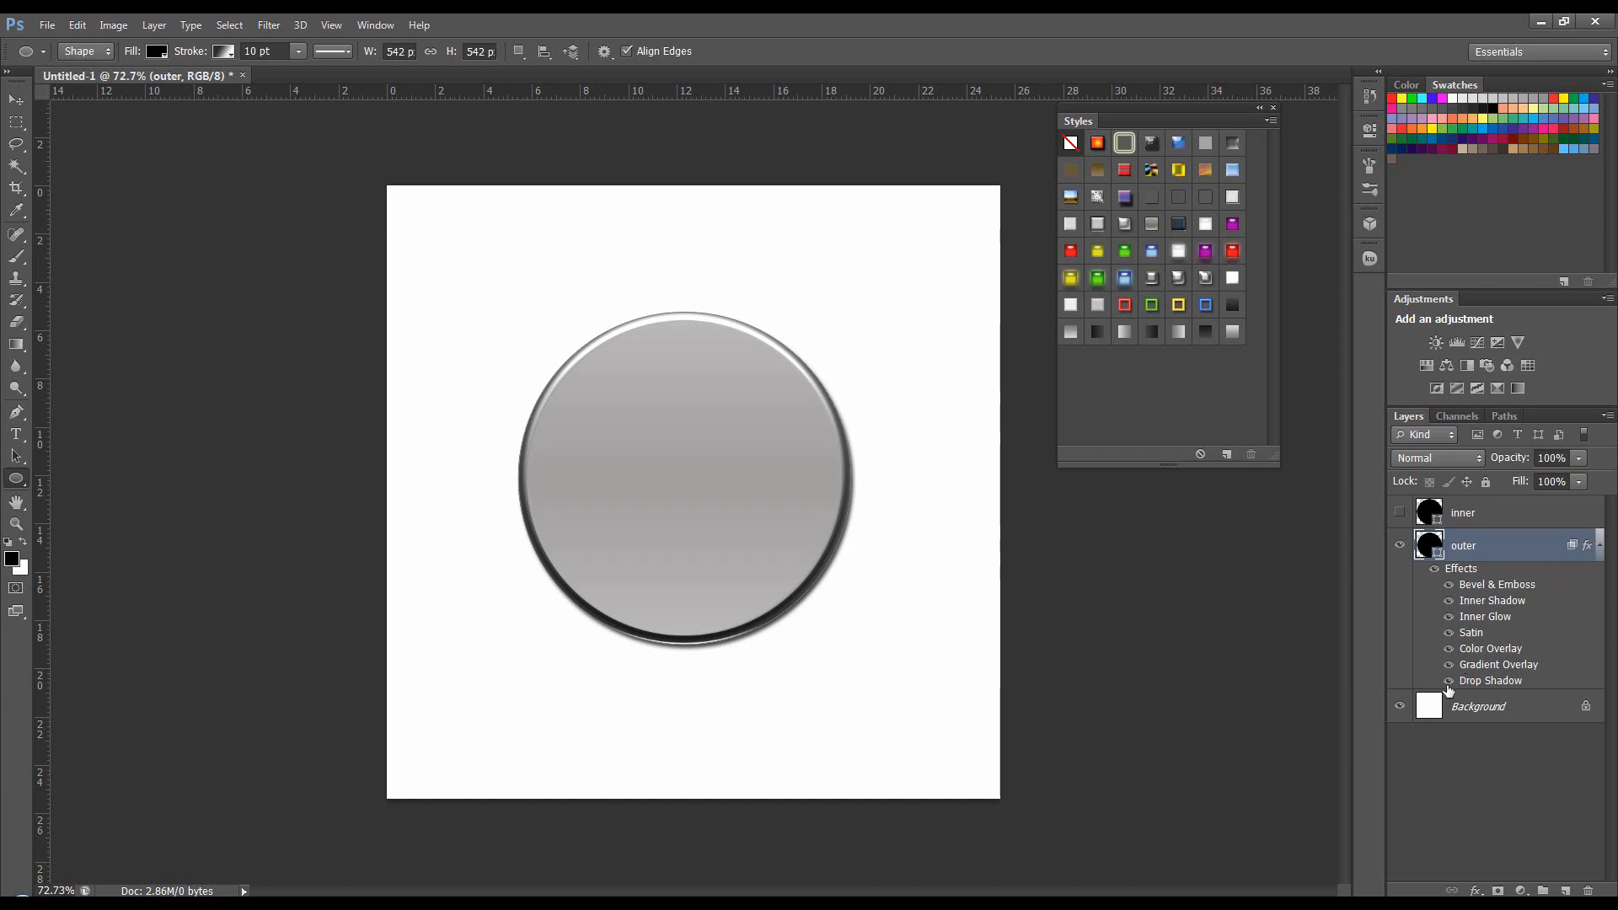
left_click(1449, 681)
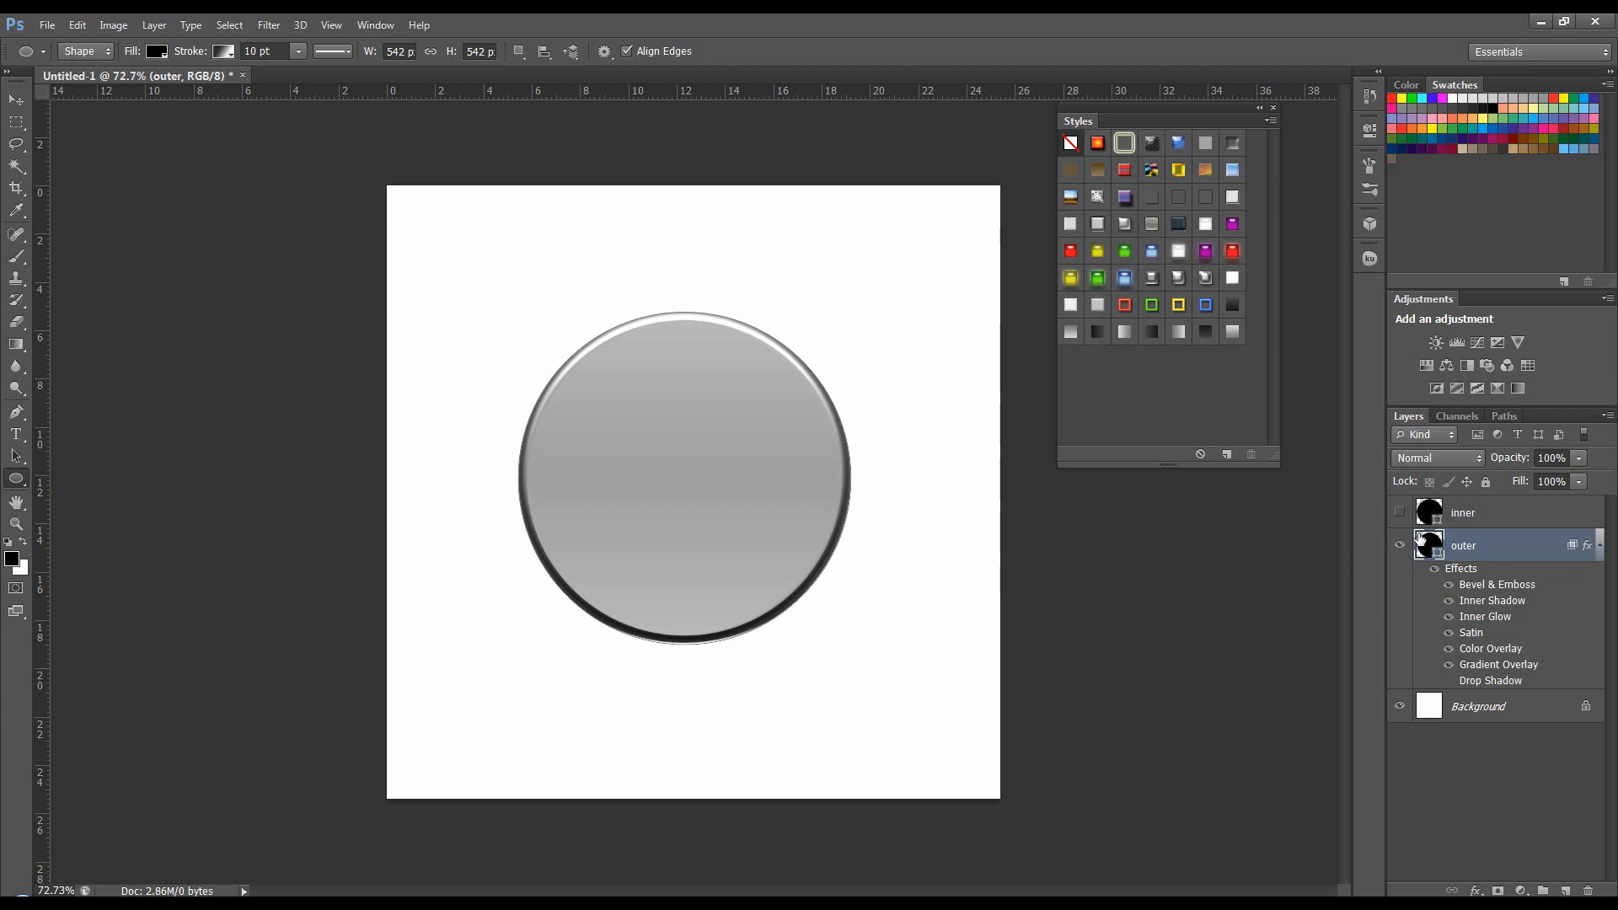
left_click(1599, 546)
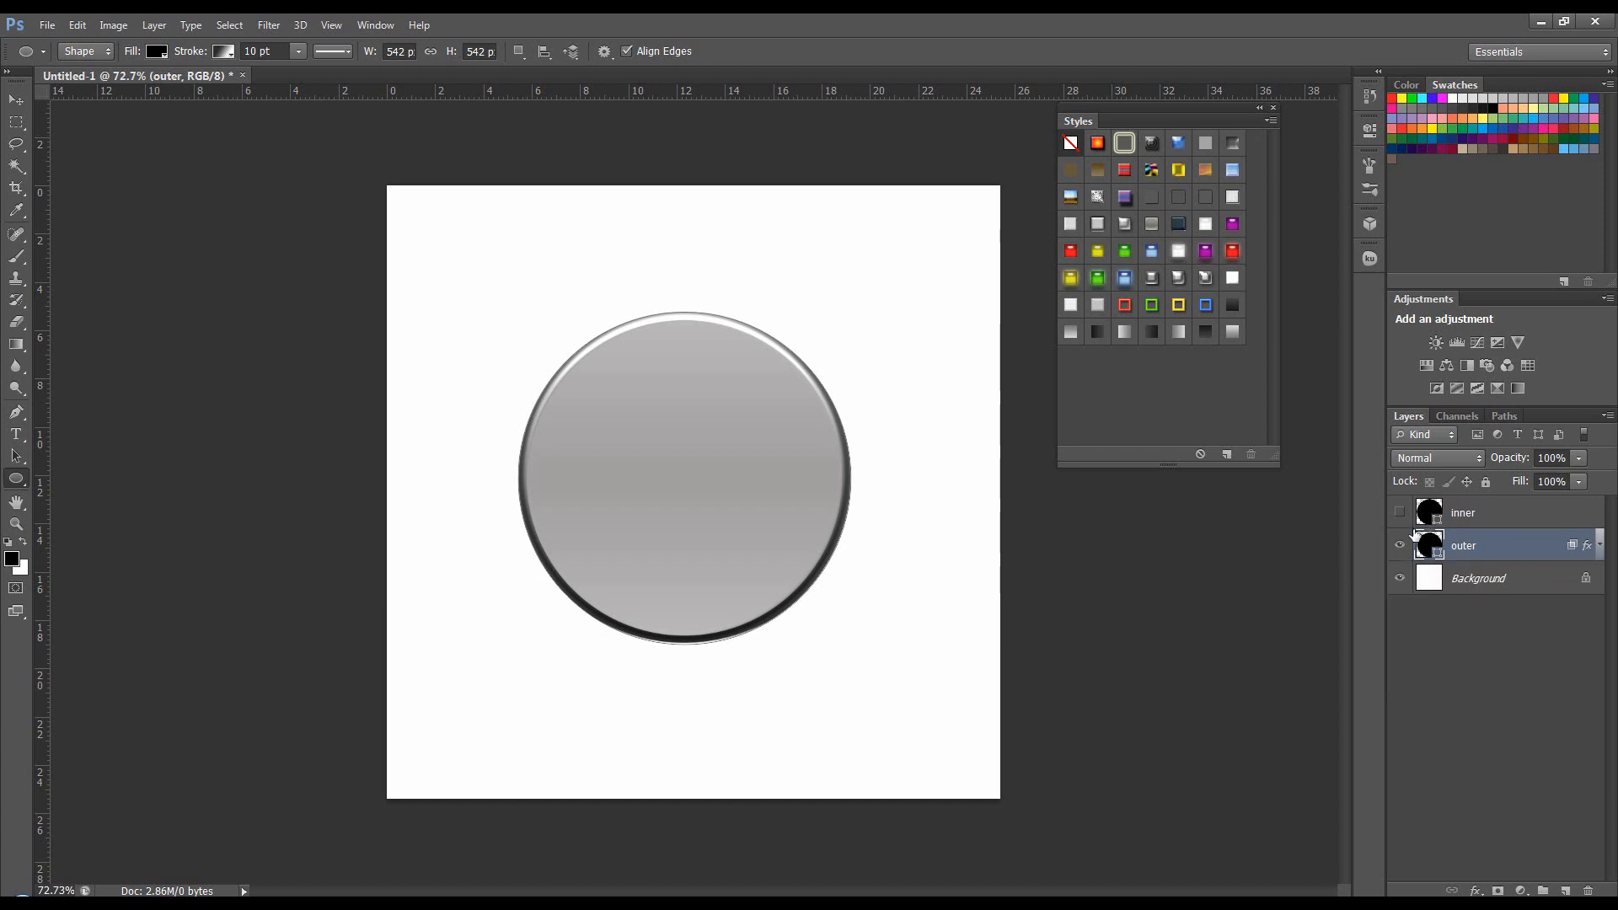
Show the inner layer and scale its circle proportionally about its center to about 94.5%.
left_click(1495, 516)
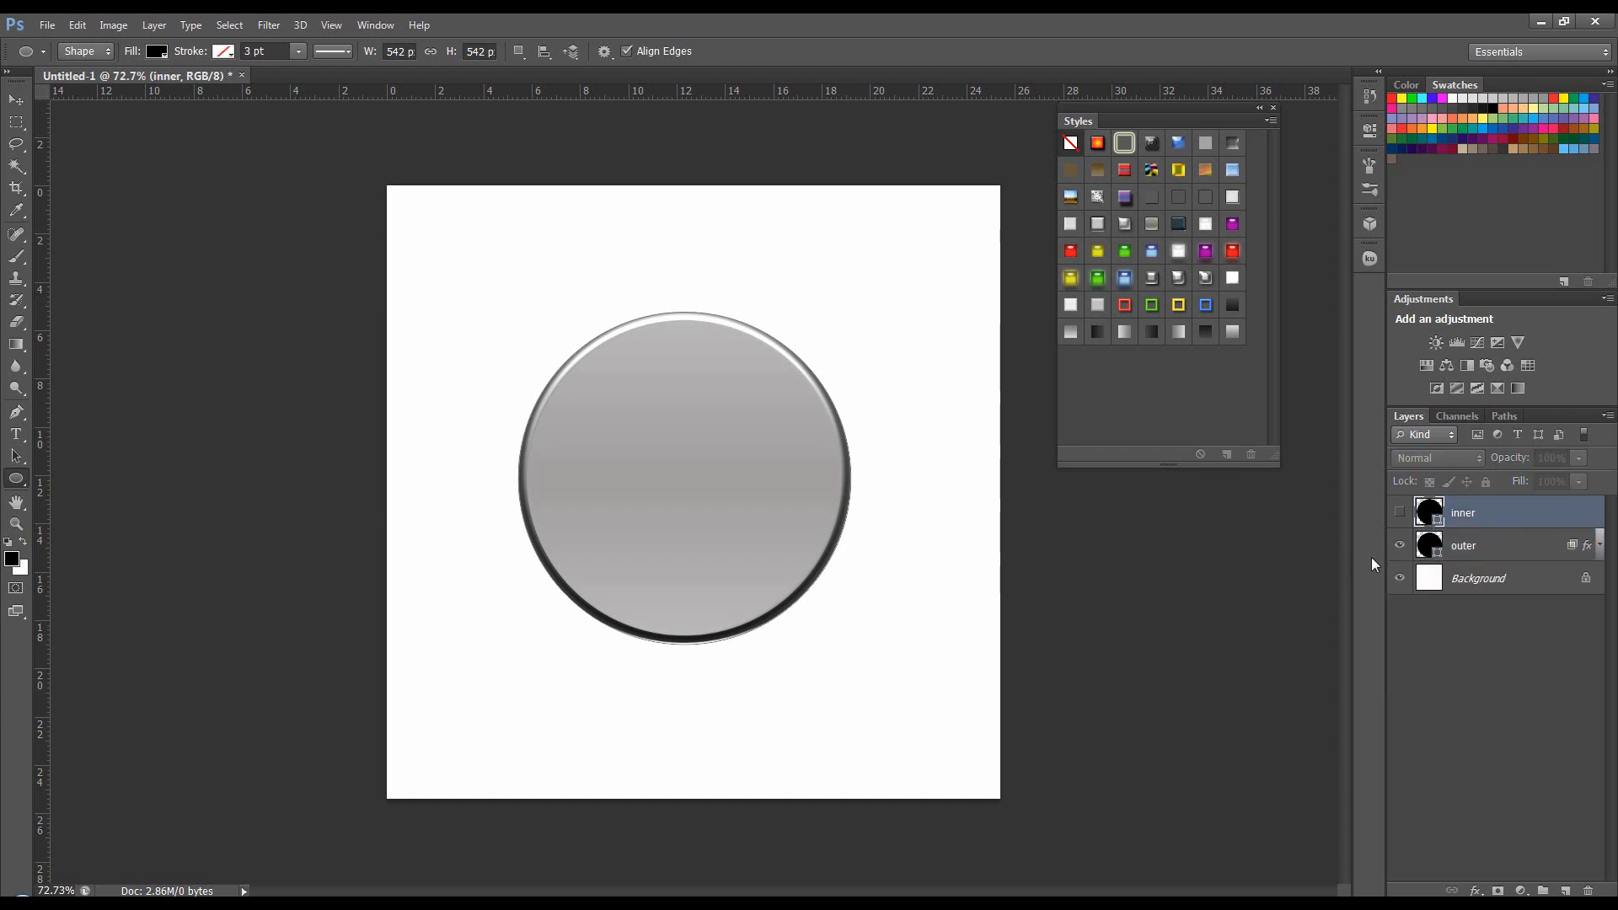
left_click(1399, 512)
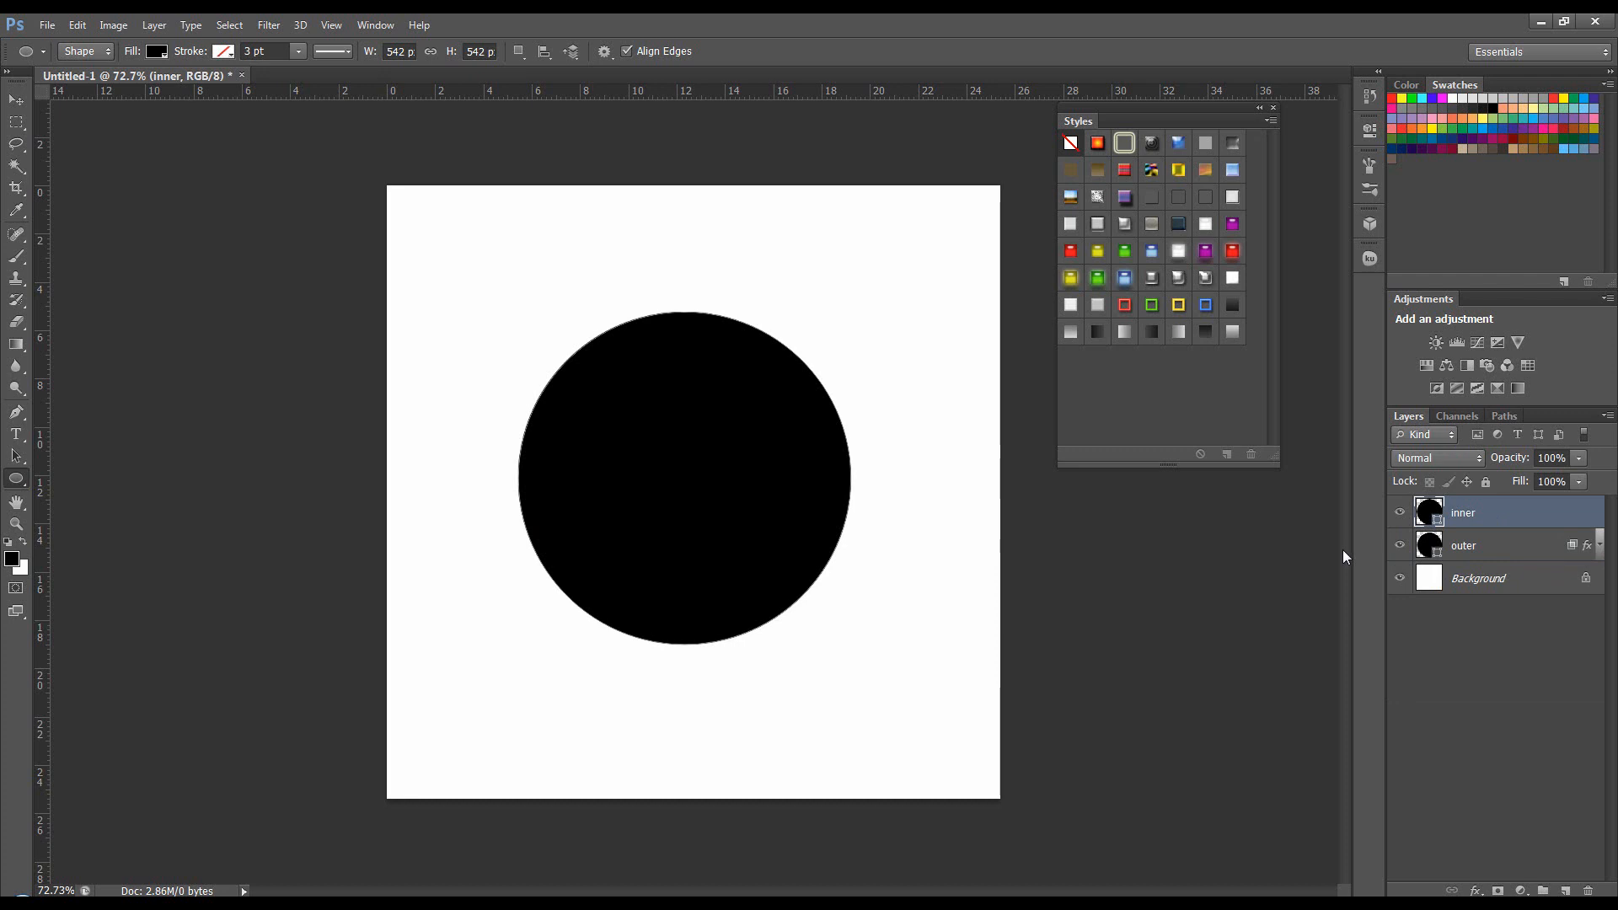
key("ctrl+t")
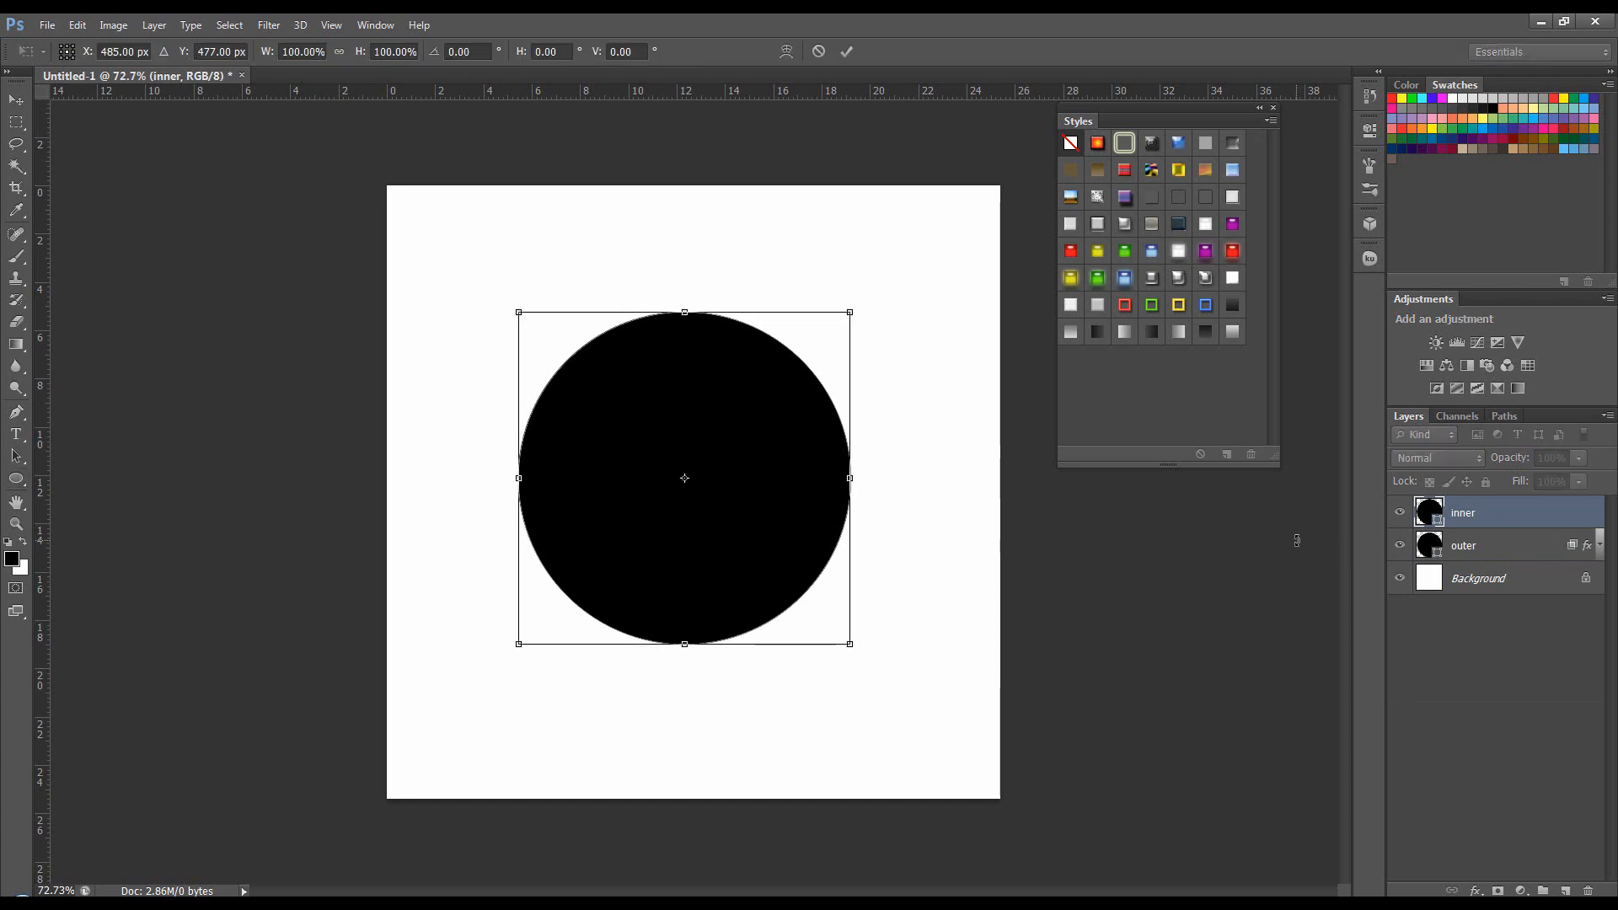
left_click_drag(855, 308, 841, 322)
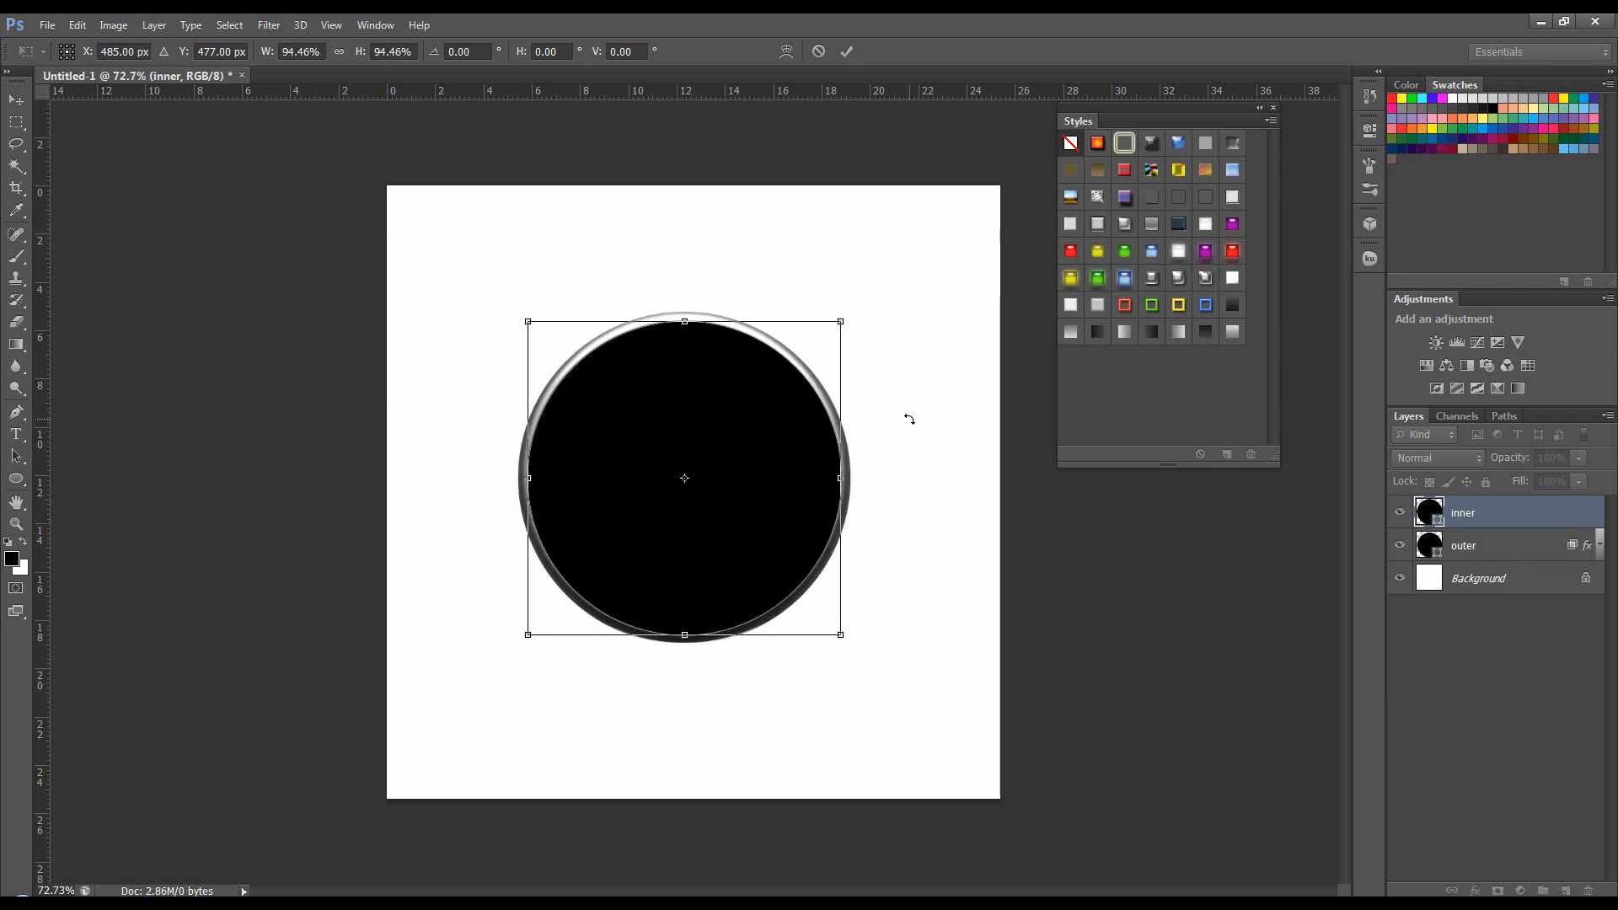
left_click(847, 51)
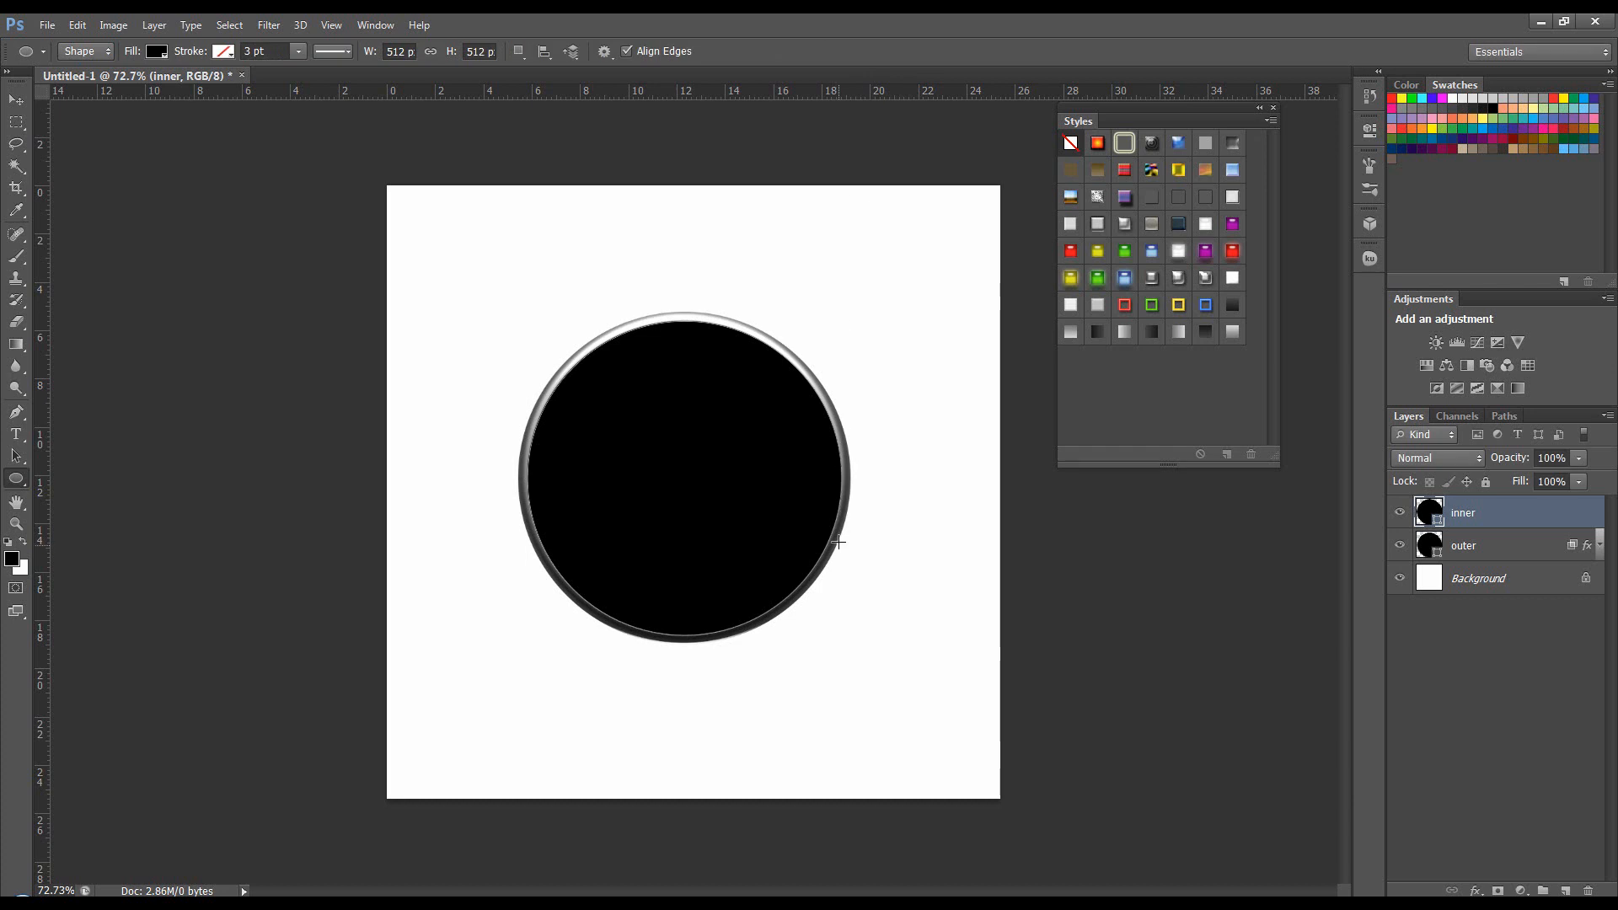
Apply the light-blue glass preset style to the inner circle and turn off its Drop Shadow effect.
left_click(1125, 279)
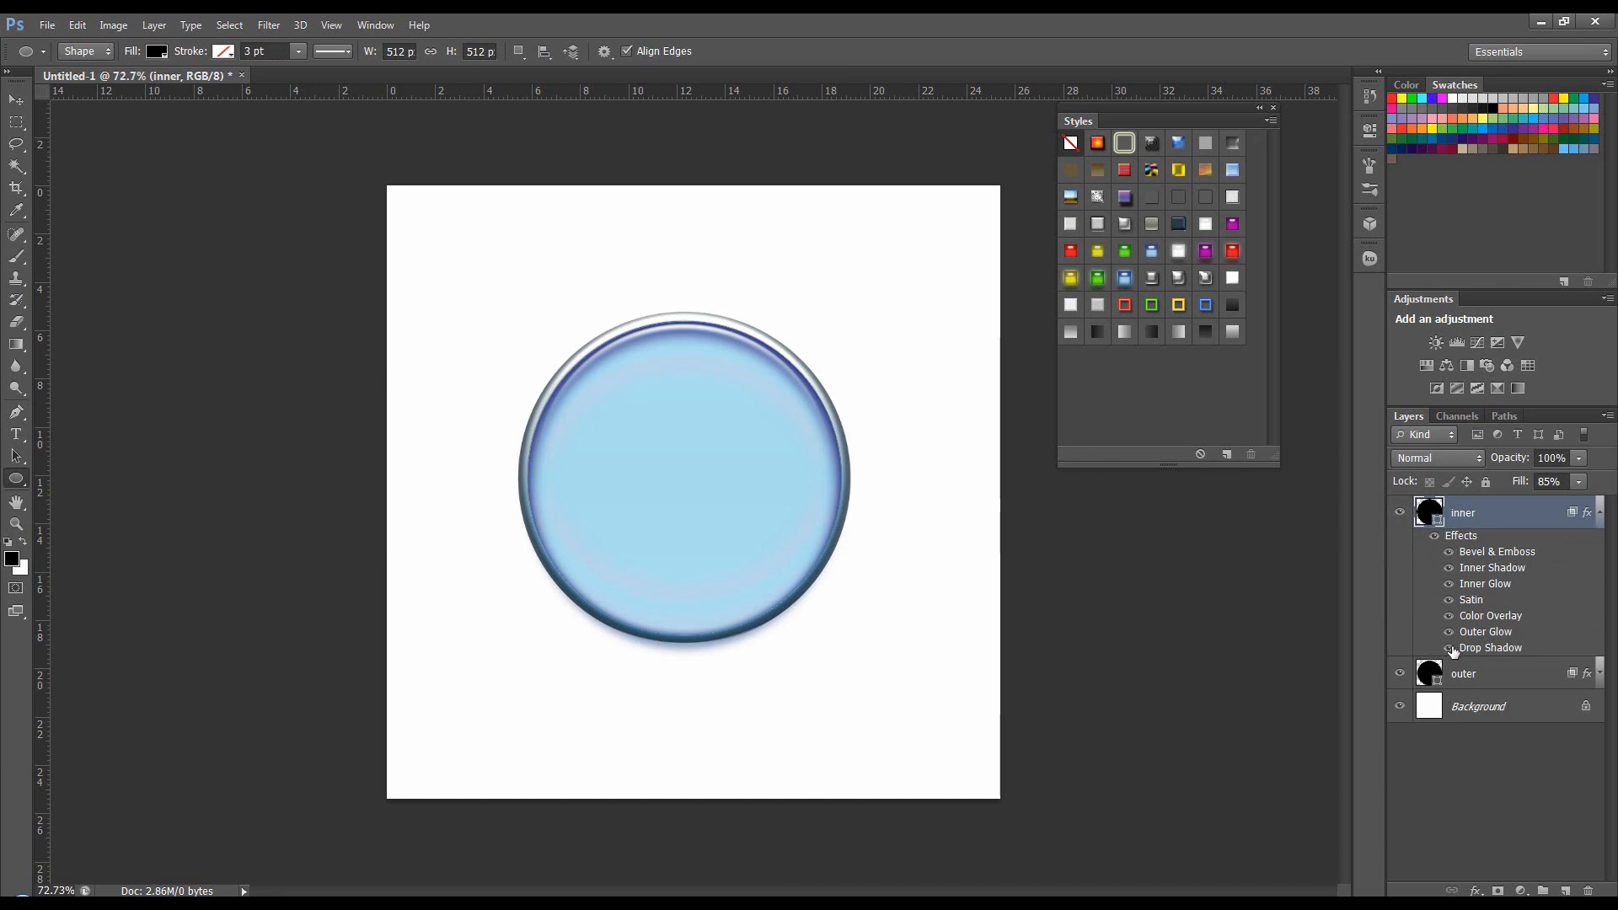
left_click(1450, 649)
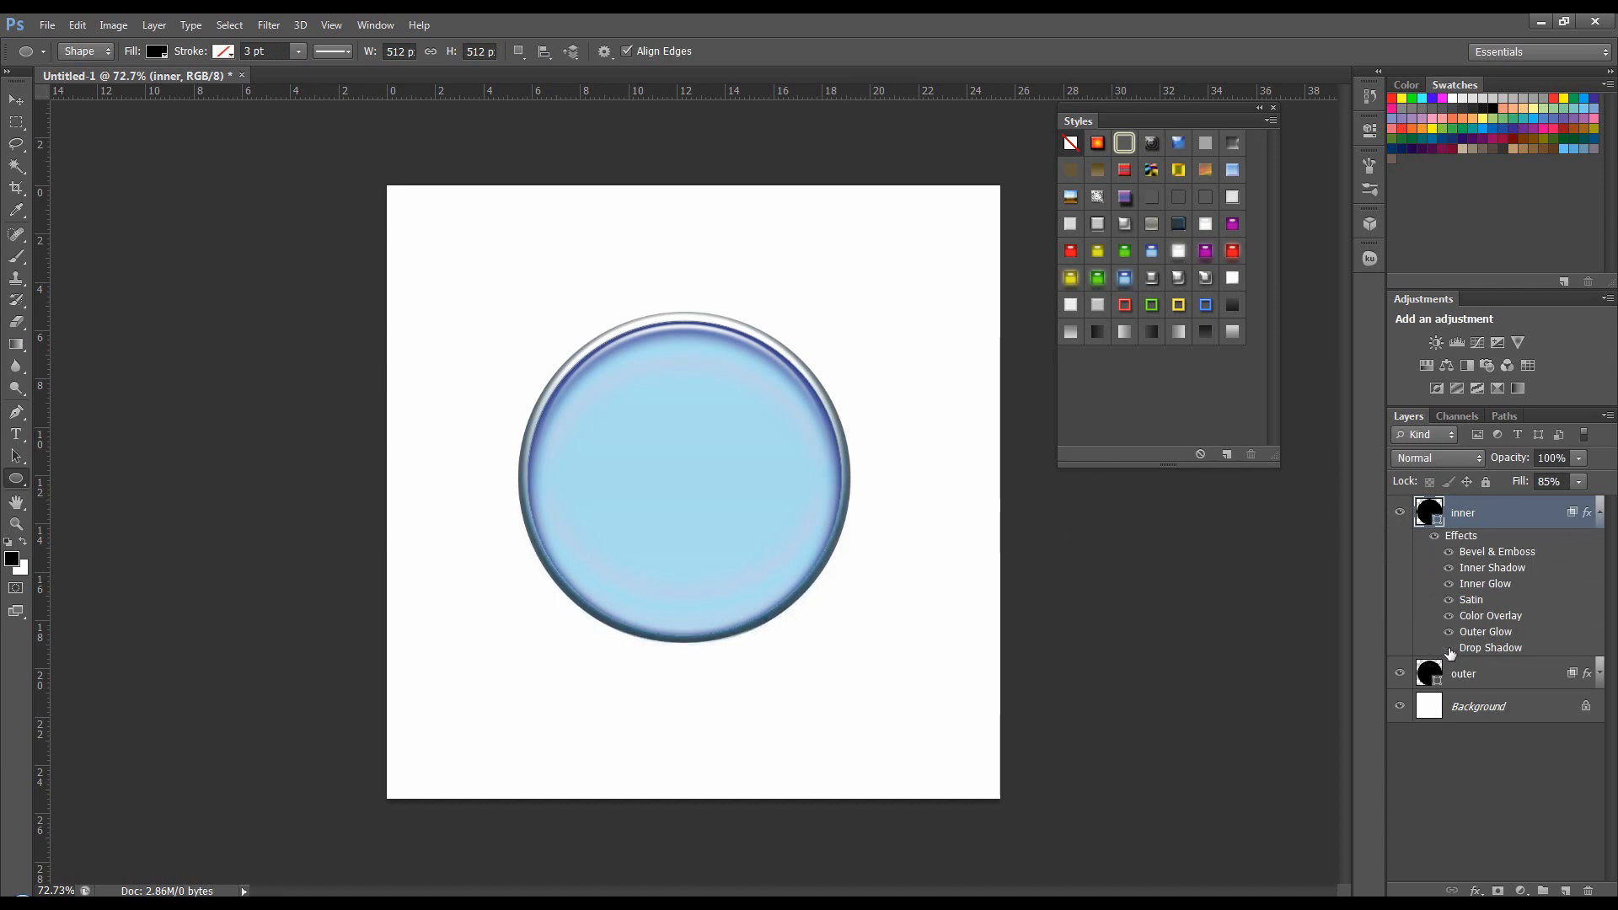
Scale the inner circle's layer effects to 219%.
right_click(1499, 624)
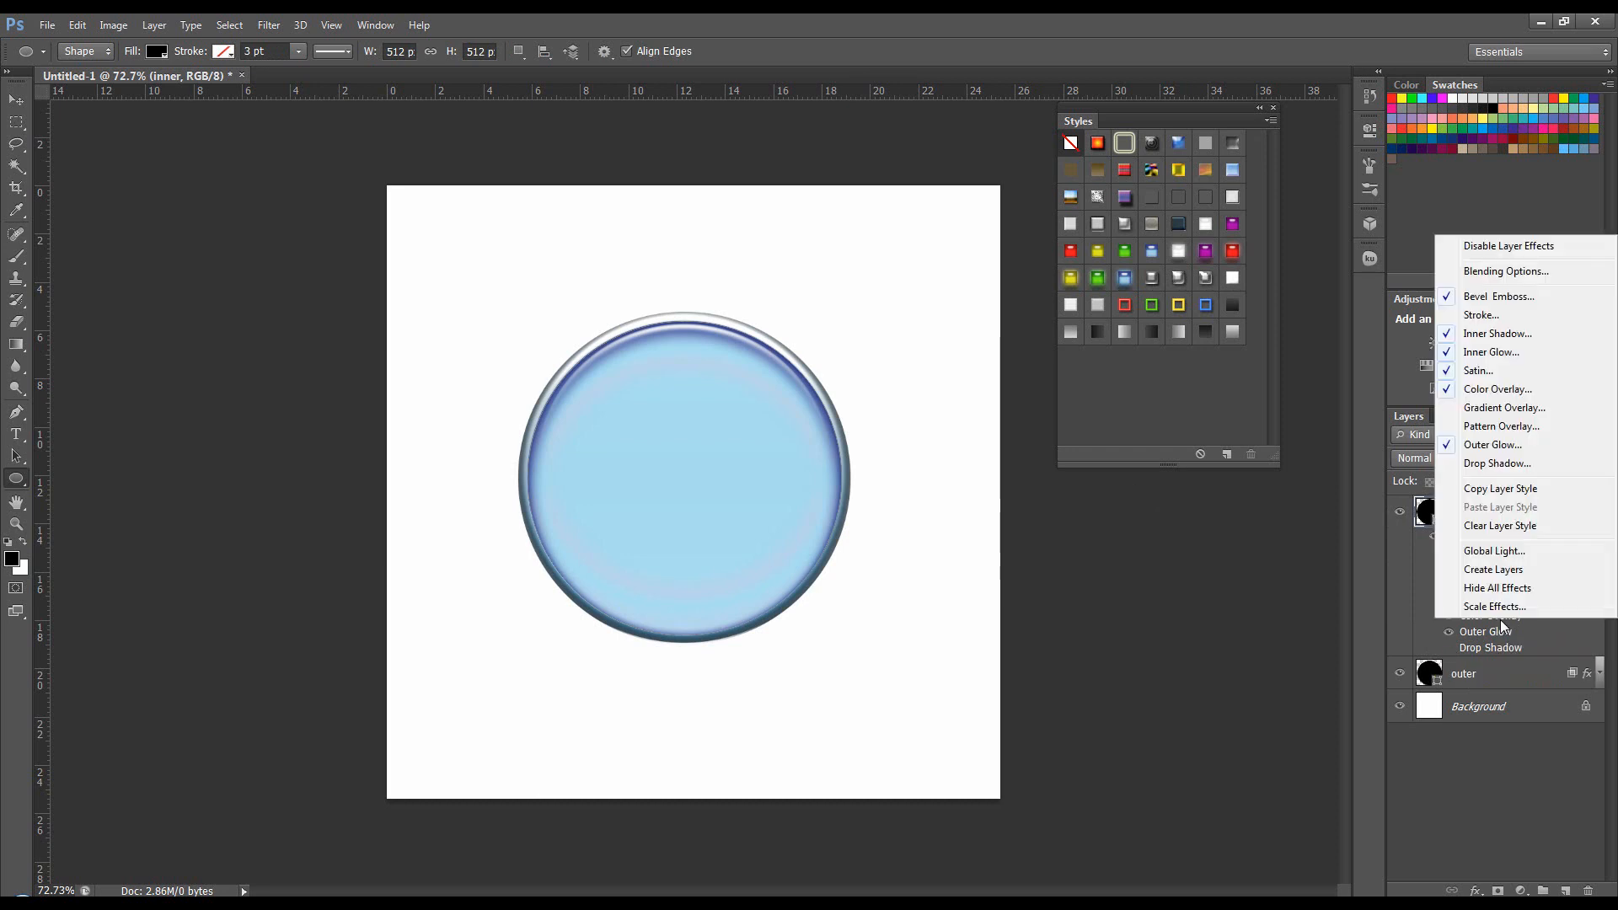
left_click(1498, 607)
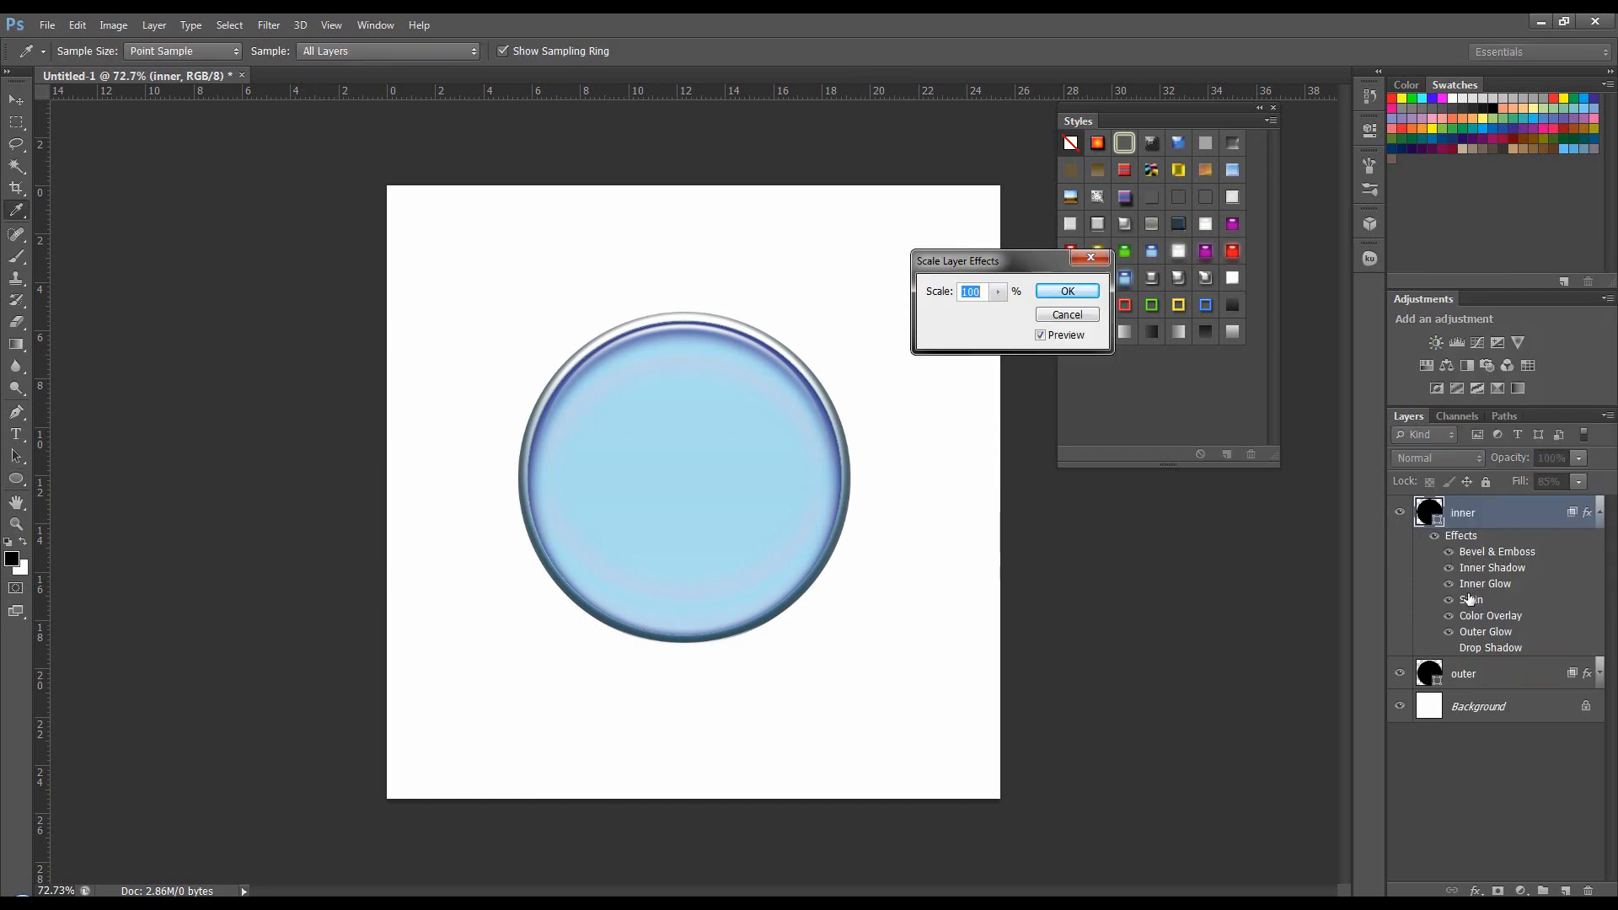
left_click_drag(998, 267, 1031, 302)
left_click(1022, 281)
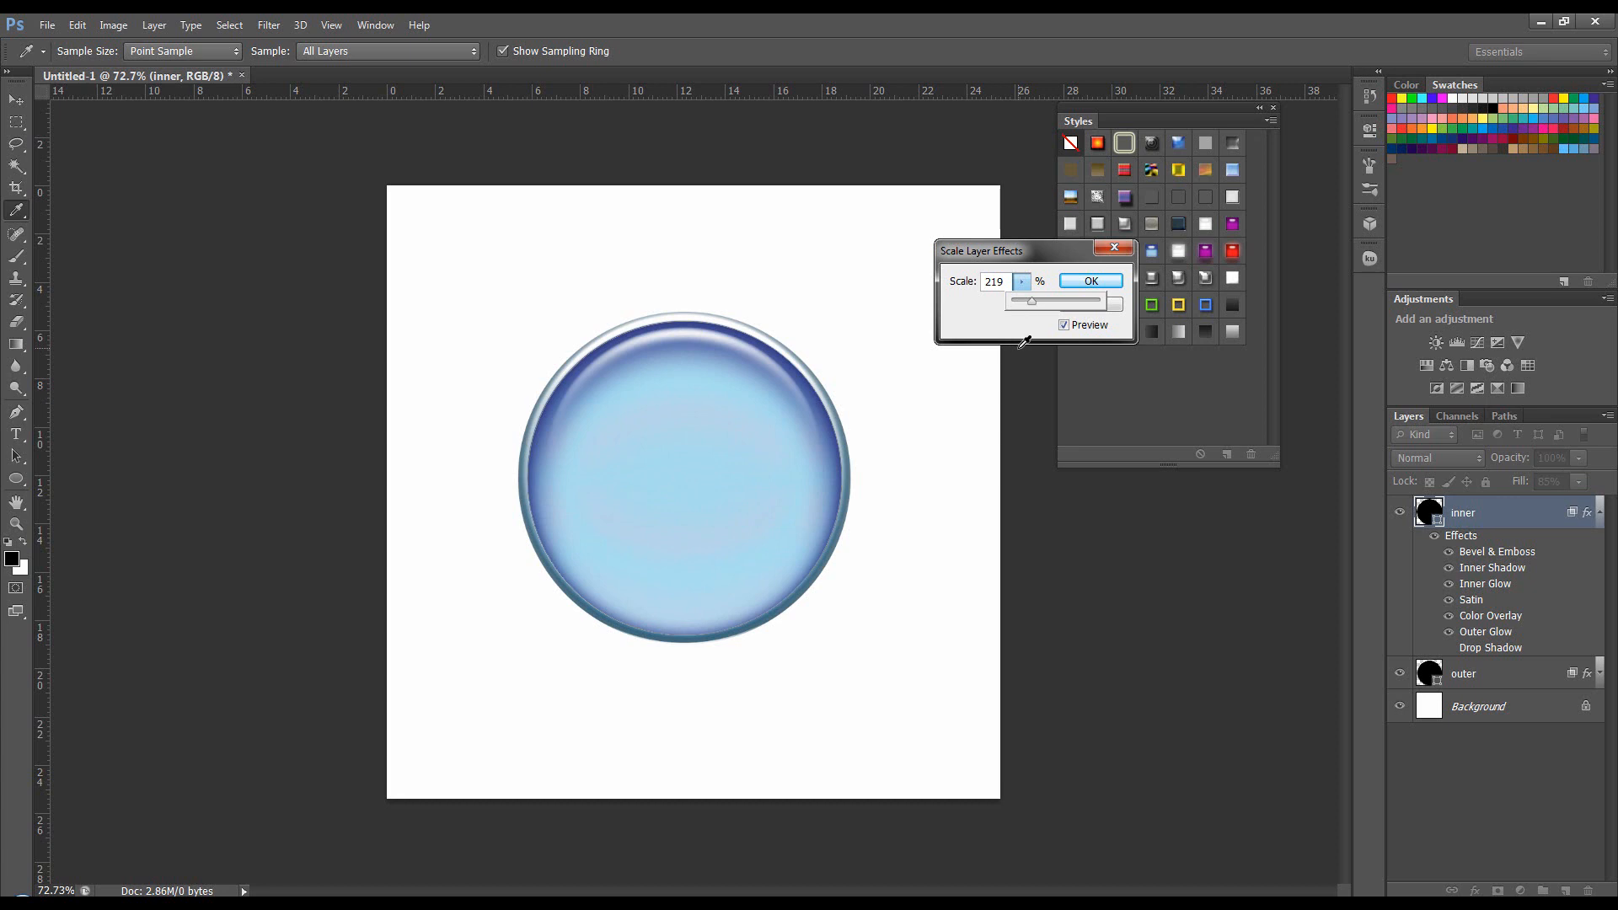
left_click(1084, 284)
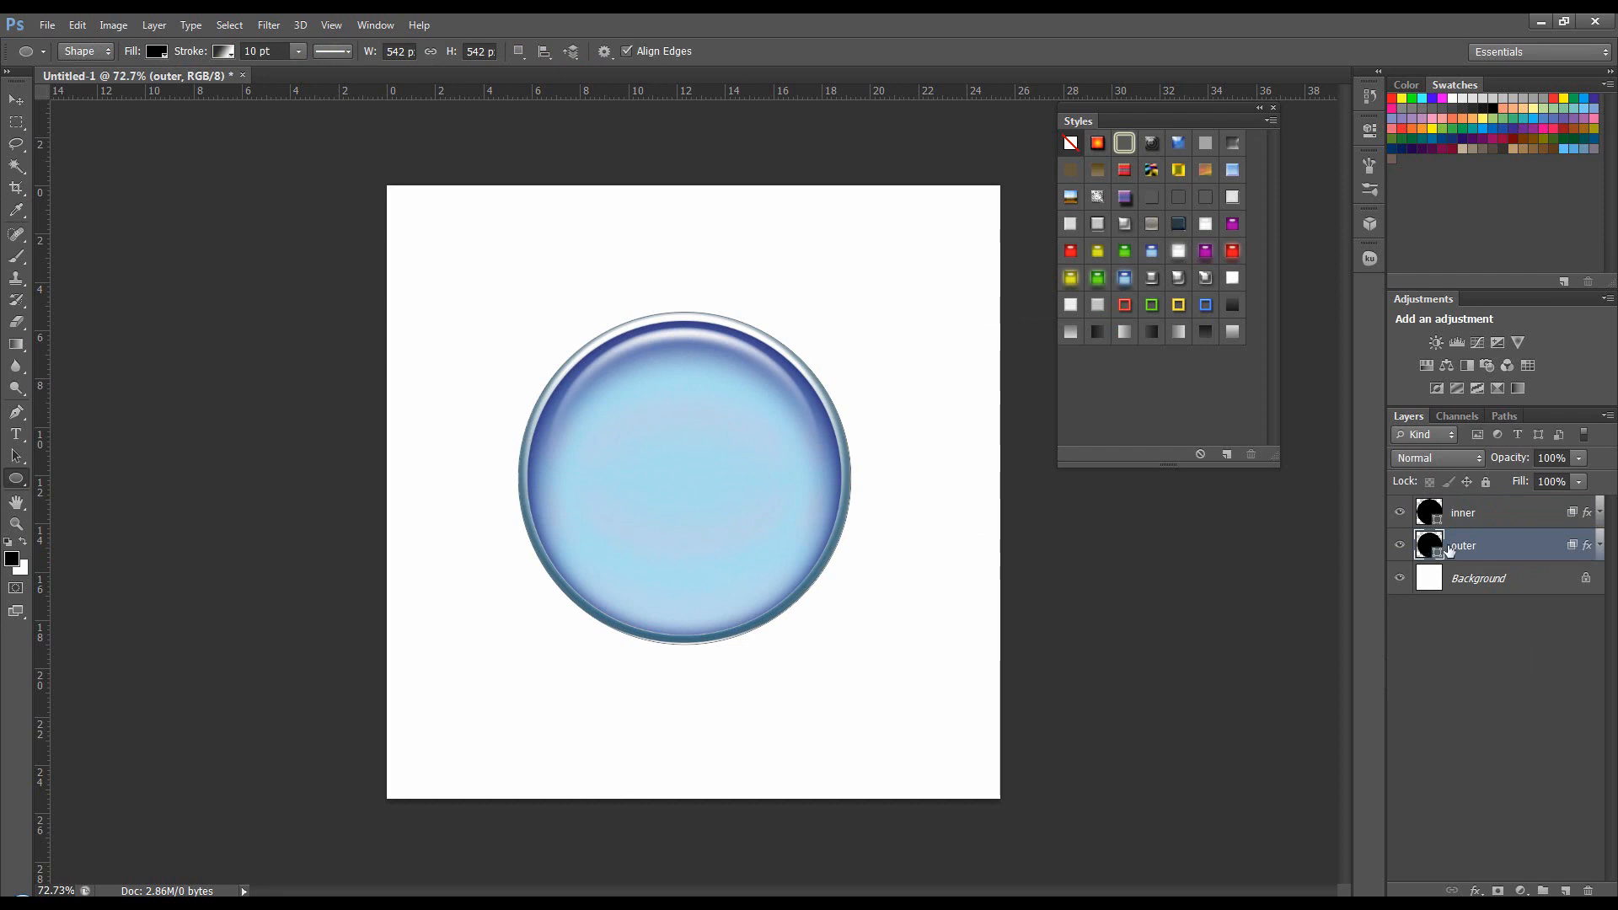
Change the dark color stop of the outer circle's stroke gradient to black, 000000.
left_click(234, 52)
double_click(132, 254)
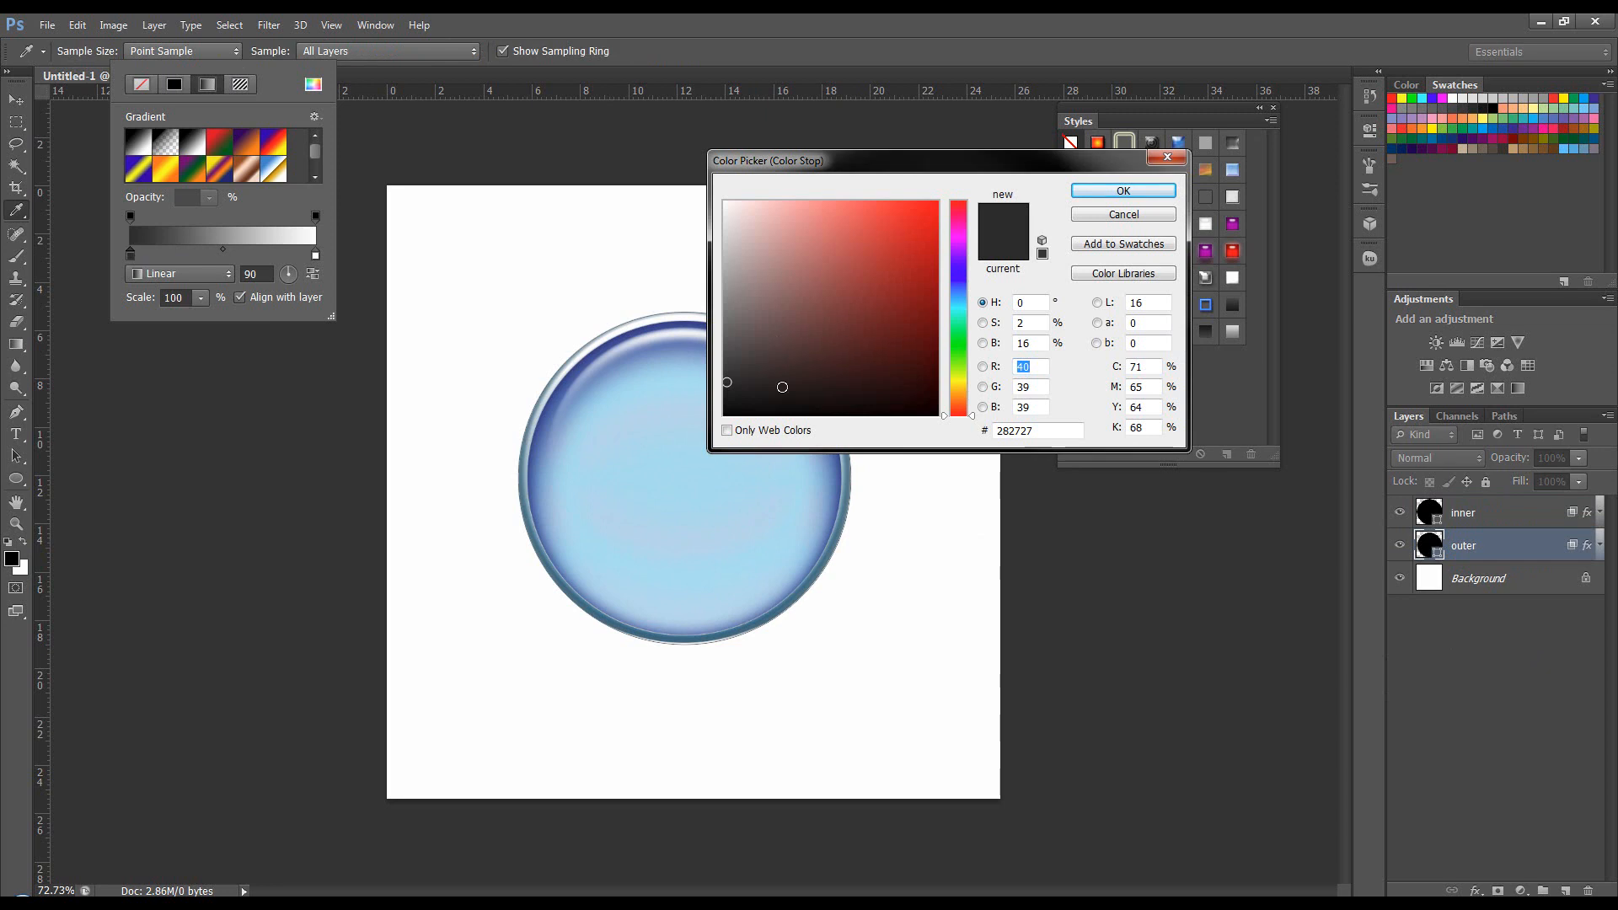
left_click_drag(784, 396, 786, 422)
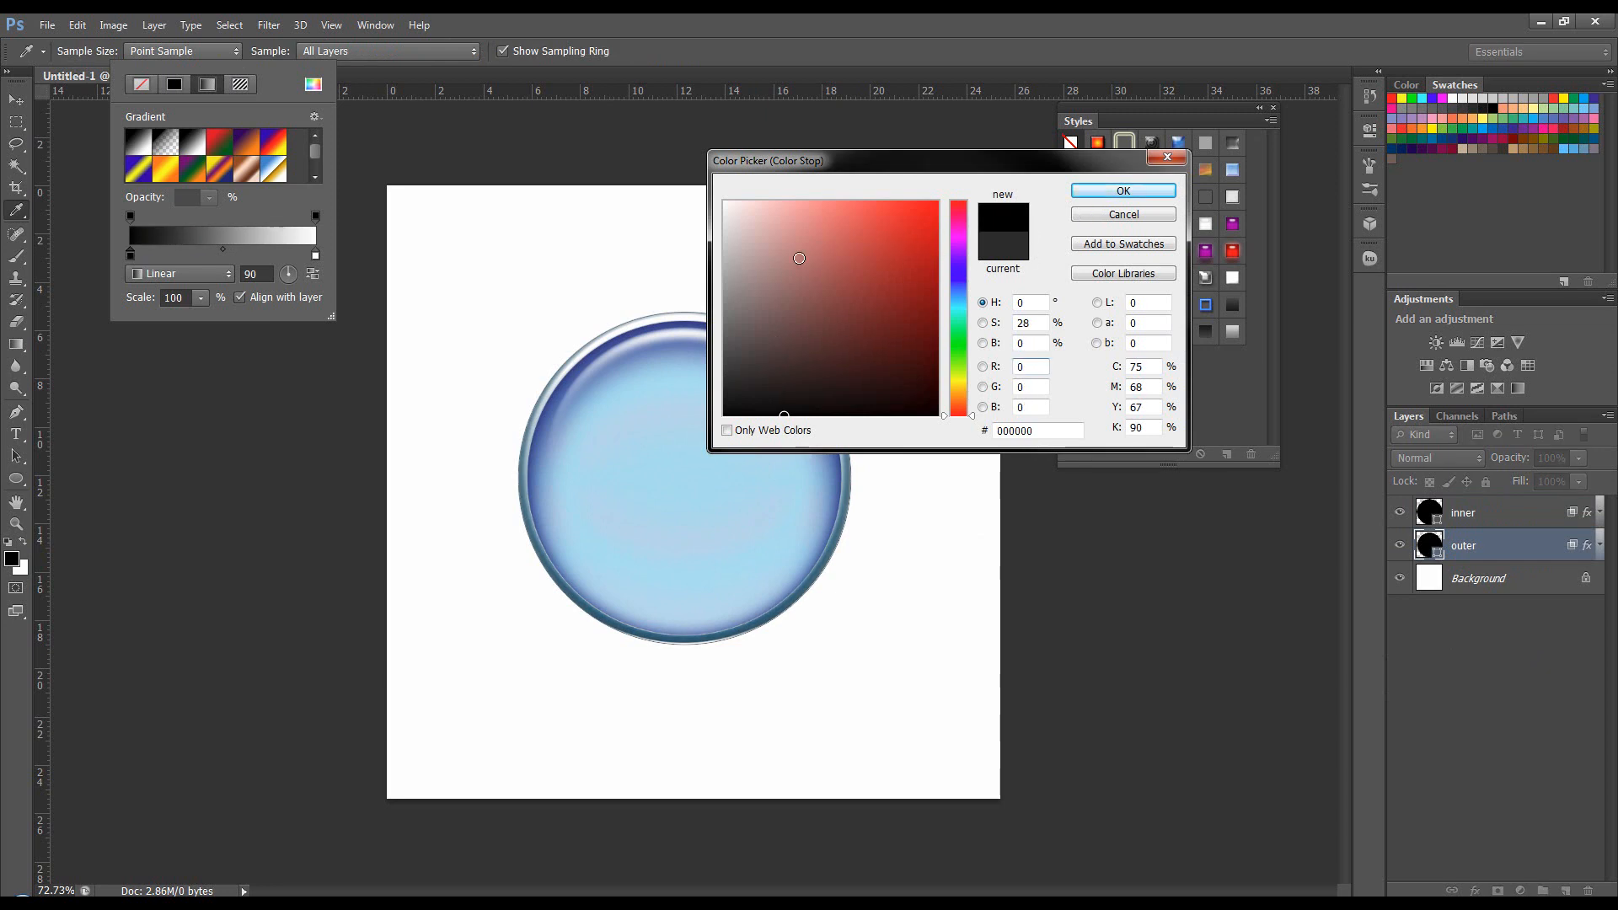
left_click(748, 415)
left_click(1123, 190)
left_click(656, 22)
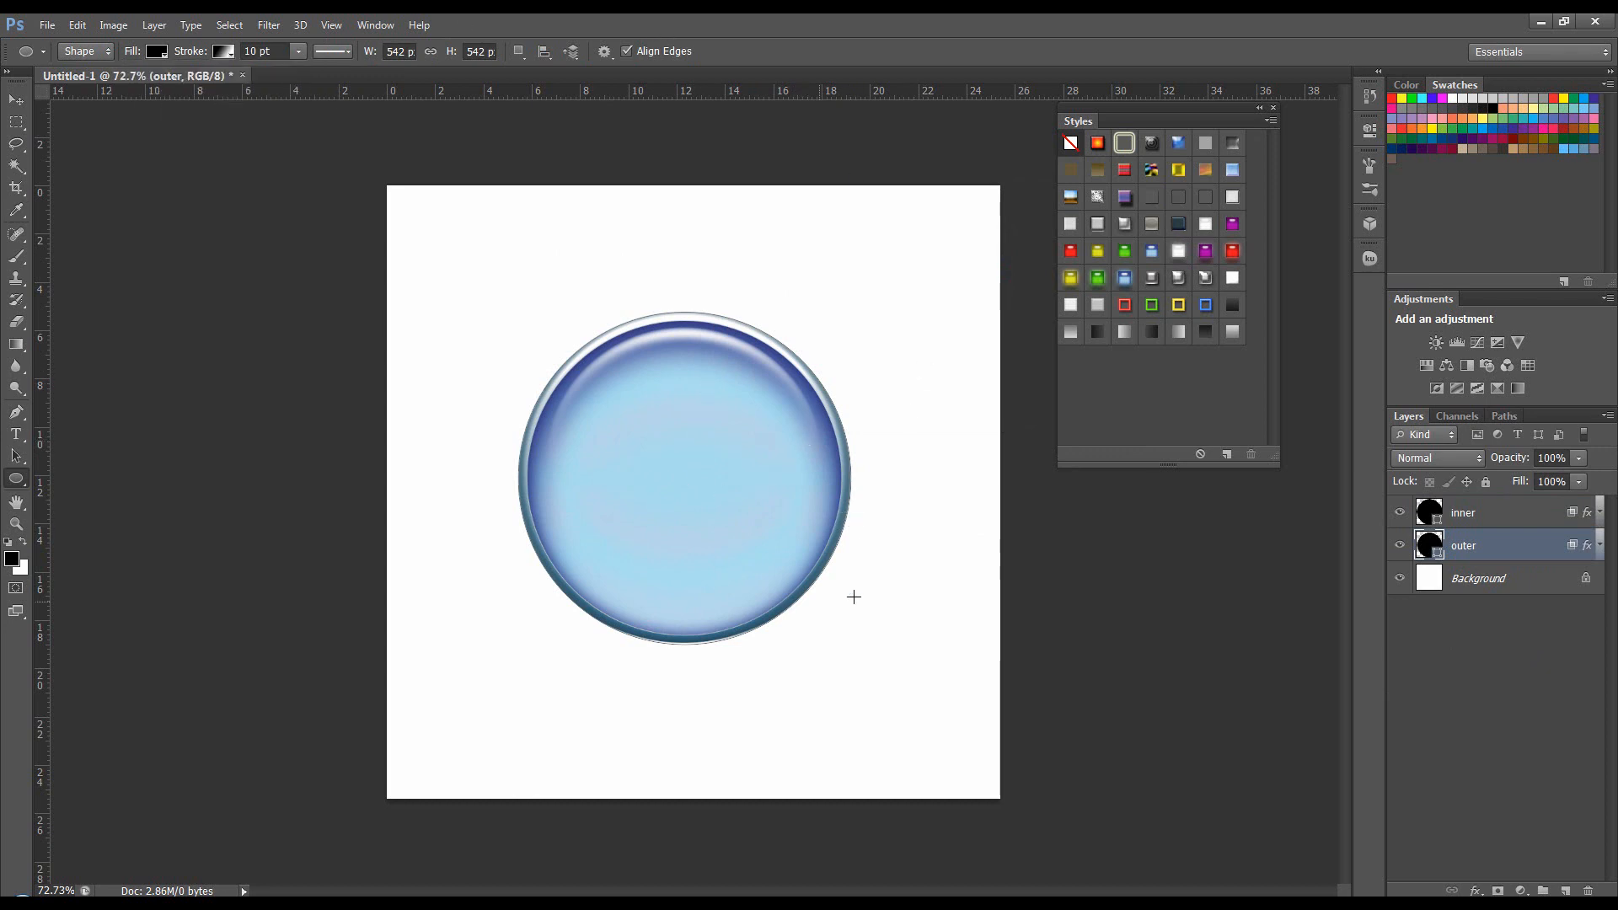
Group the inner and outer layers together and duplicate the group.
left_click(1492, 515, "shift")
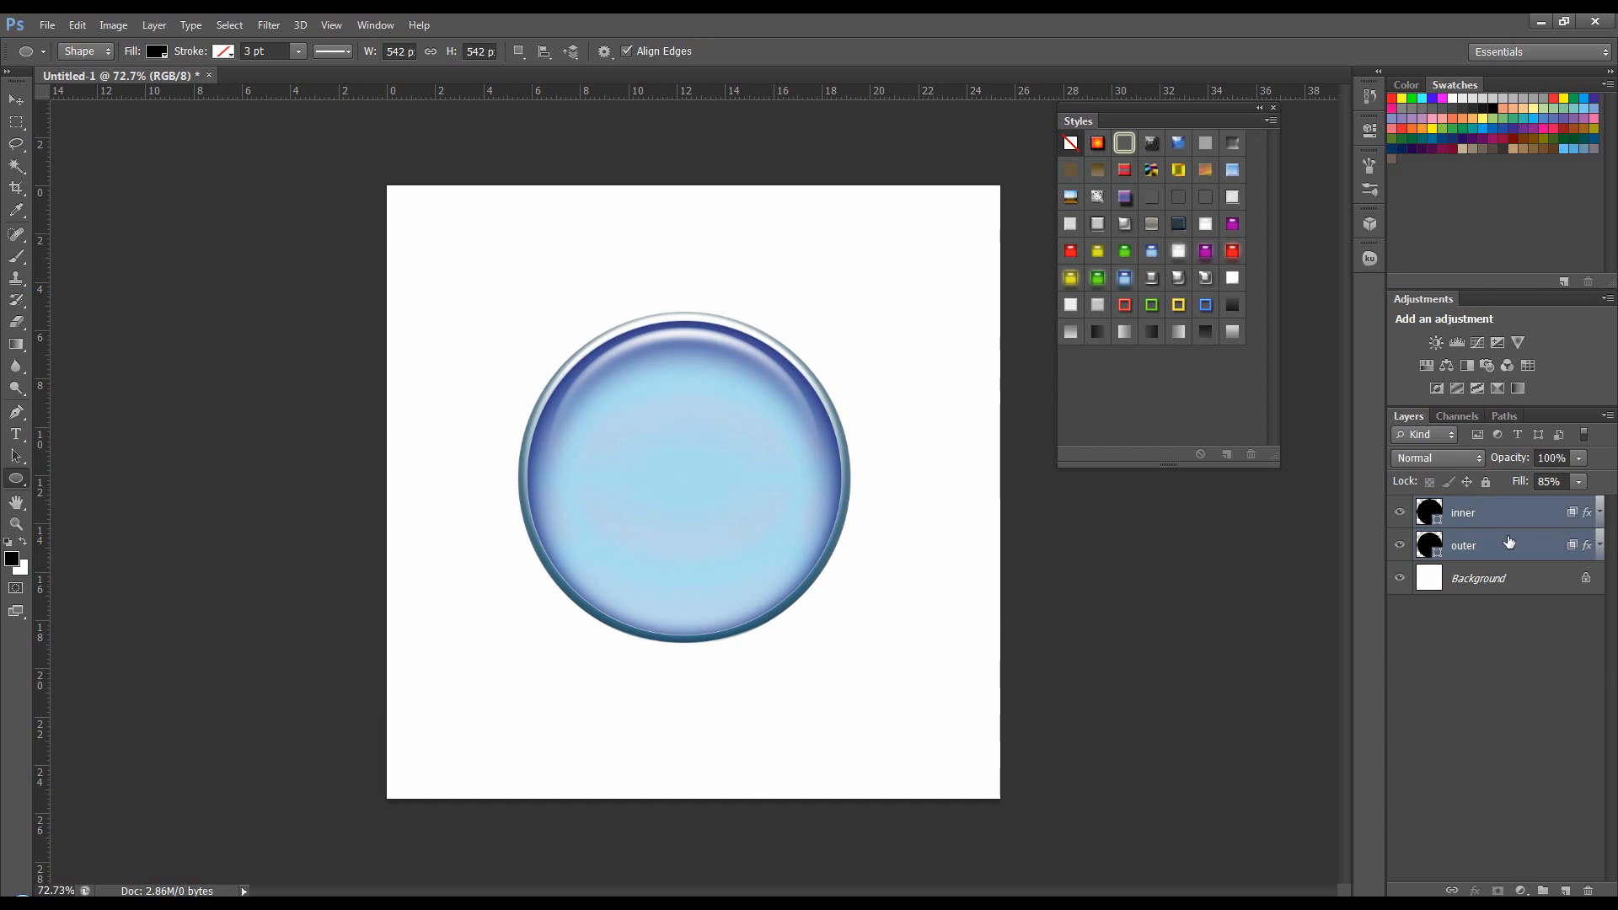
key("ctrl+g")
key("ctrl+j")
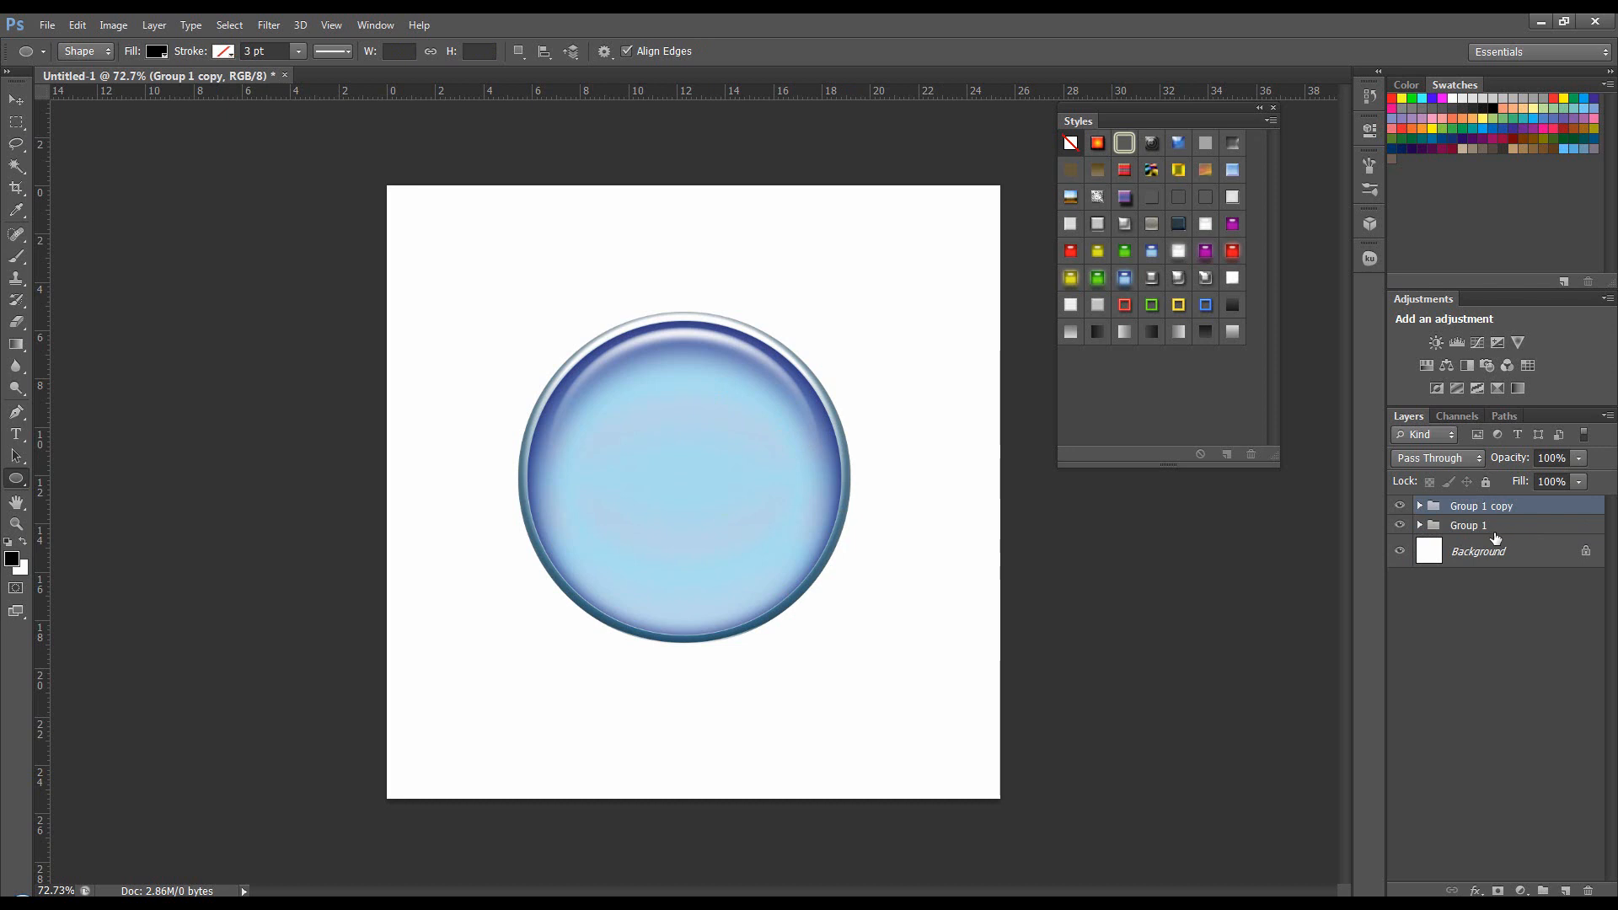
Merge the lower group, Group 1, into a single layer.
left_click(1490, 528)
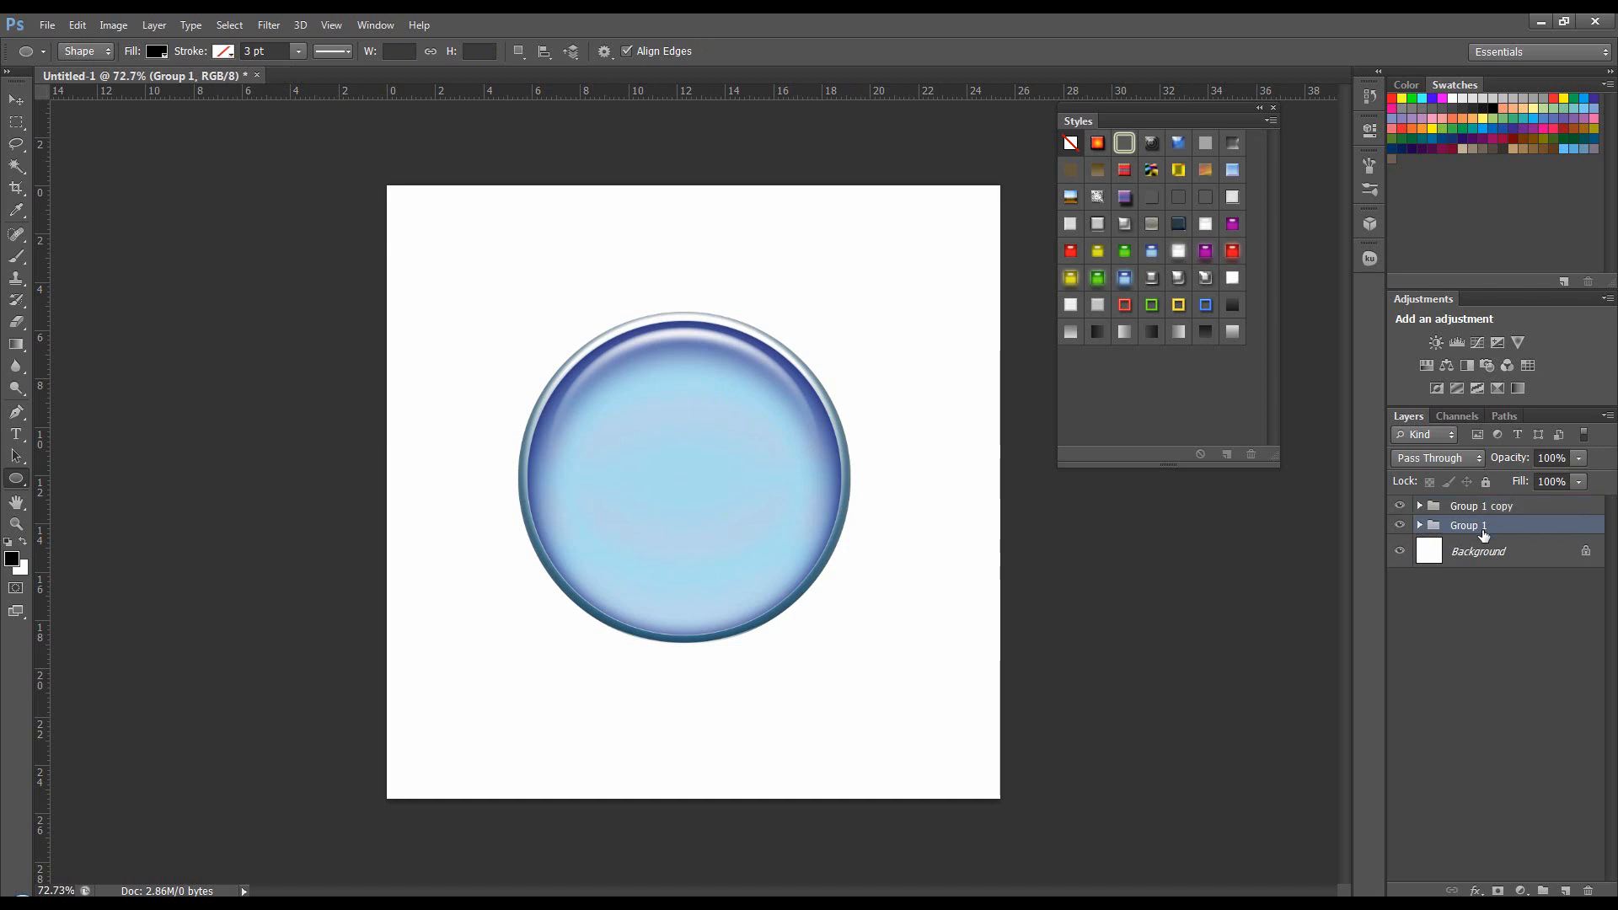
double_click(1476, 526)
left_click(1541, 547)
left_click(1483, 526)
right_click(1484, 525)
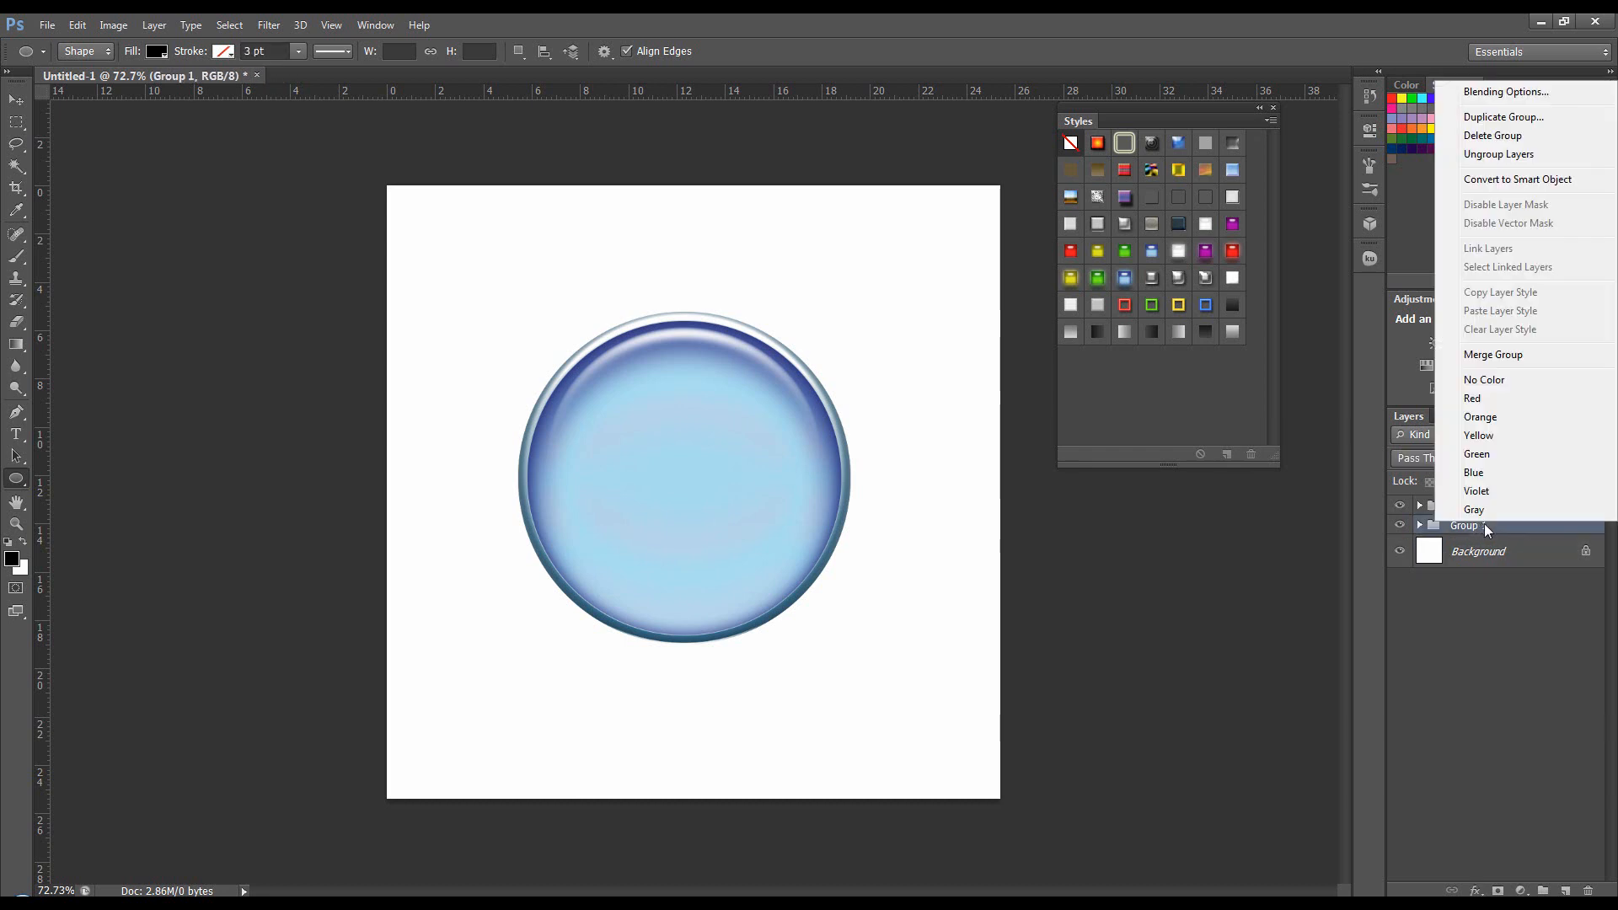
left_click(1491, 351)
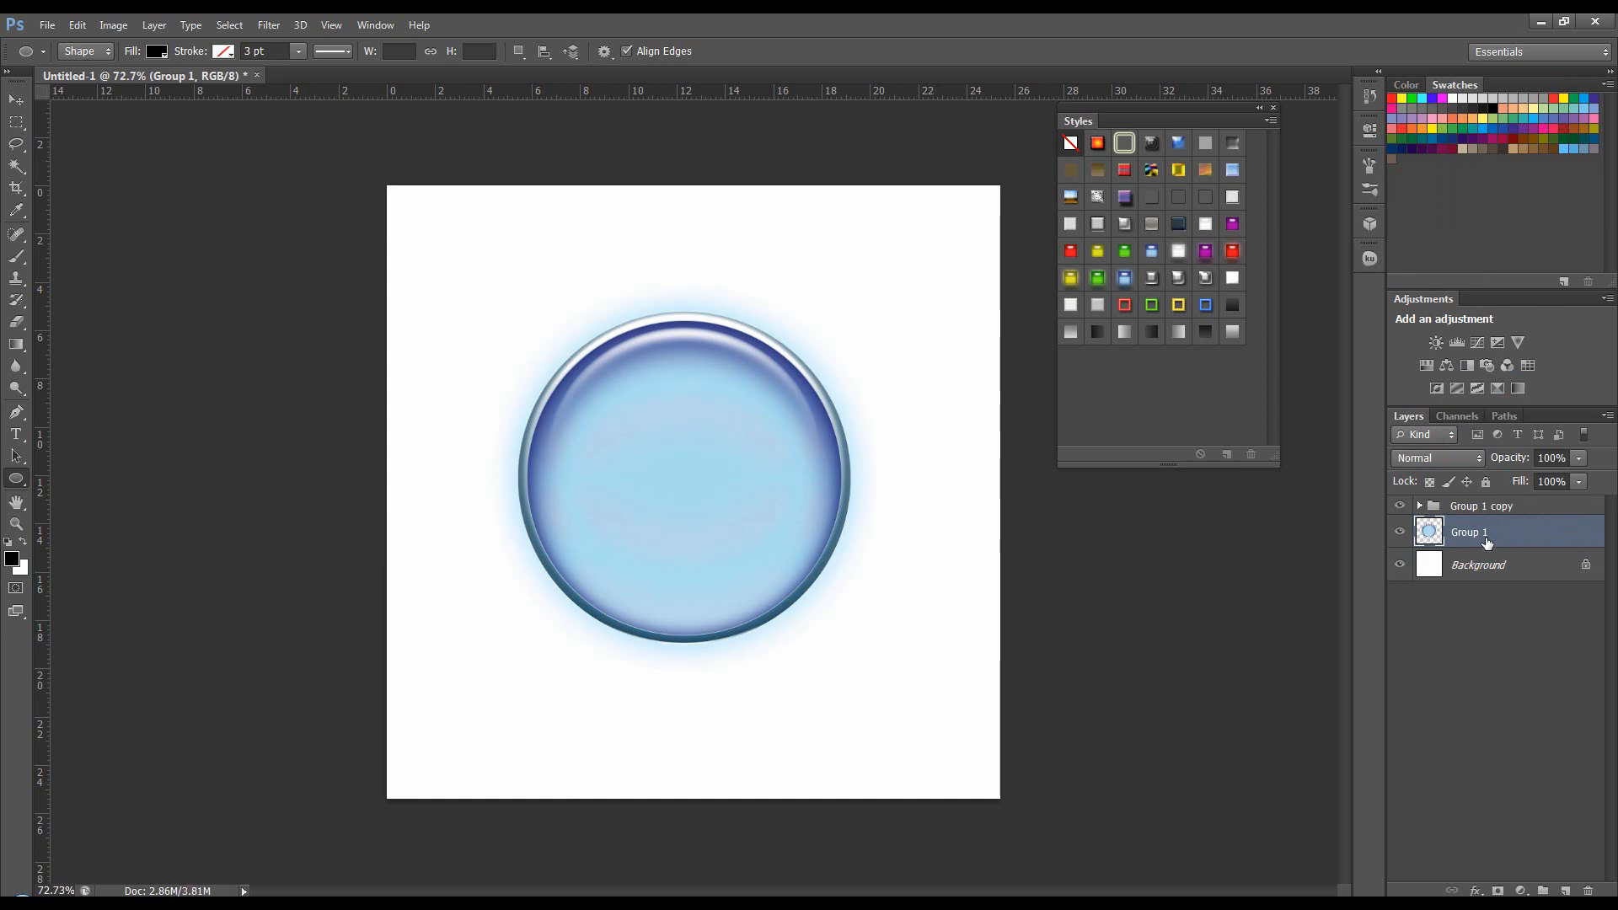
Compare the button with the inner layer and its Outer Glow effect in Group 1 copy hidden and shown.
left_click(1419, 506)
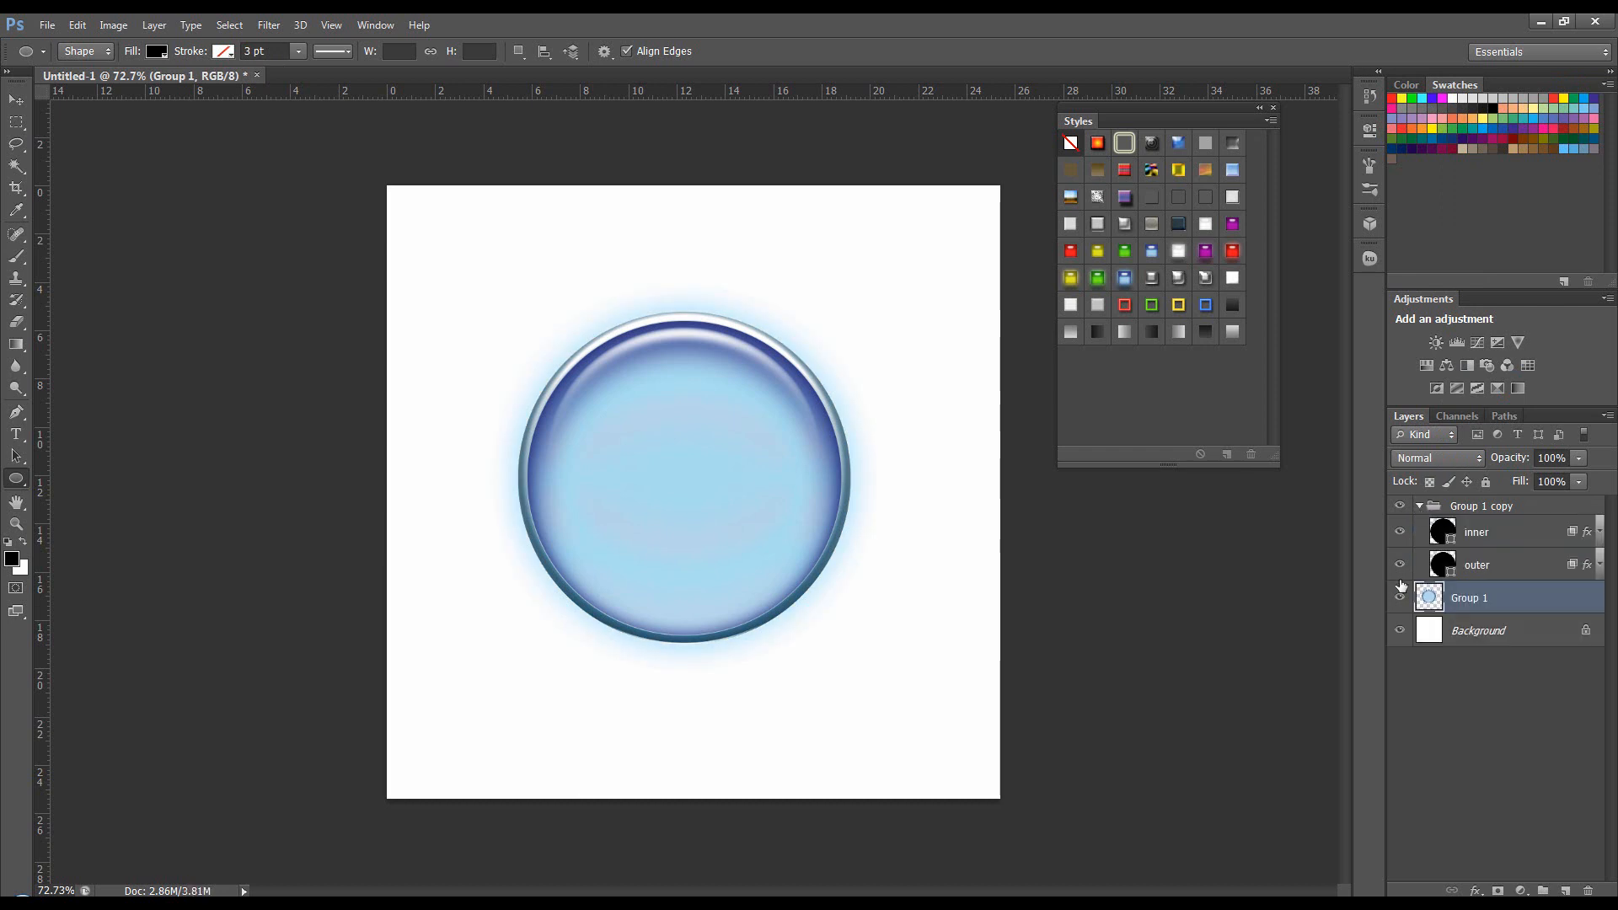
left_click(1402, 533)
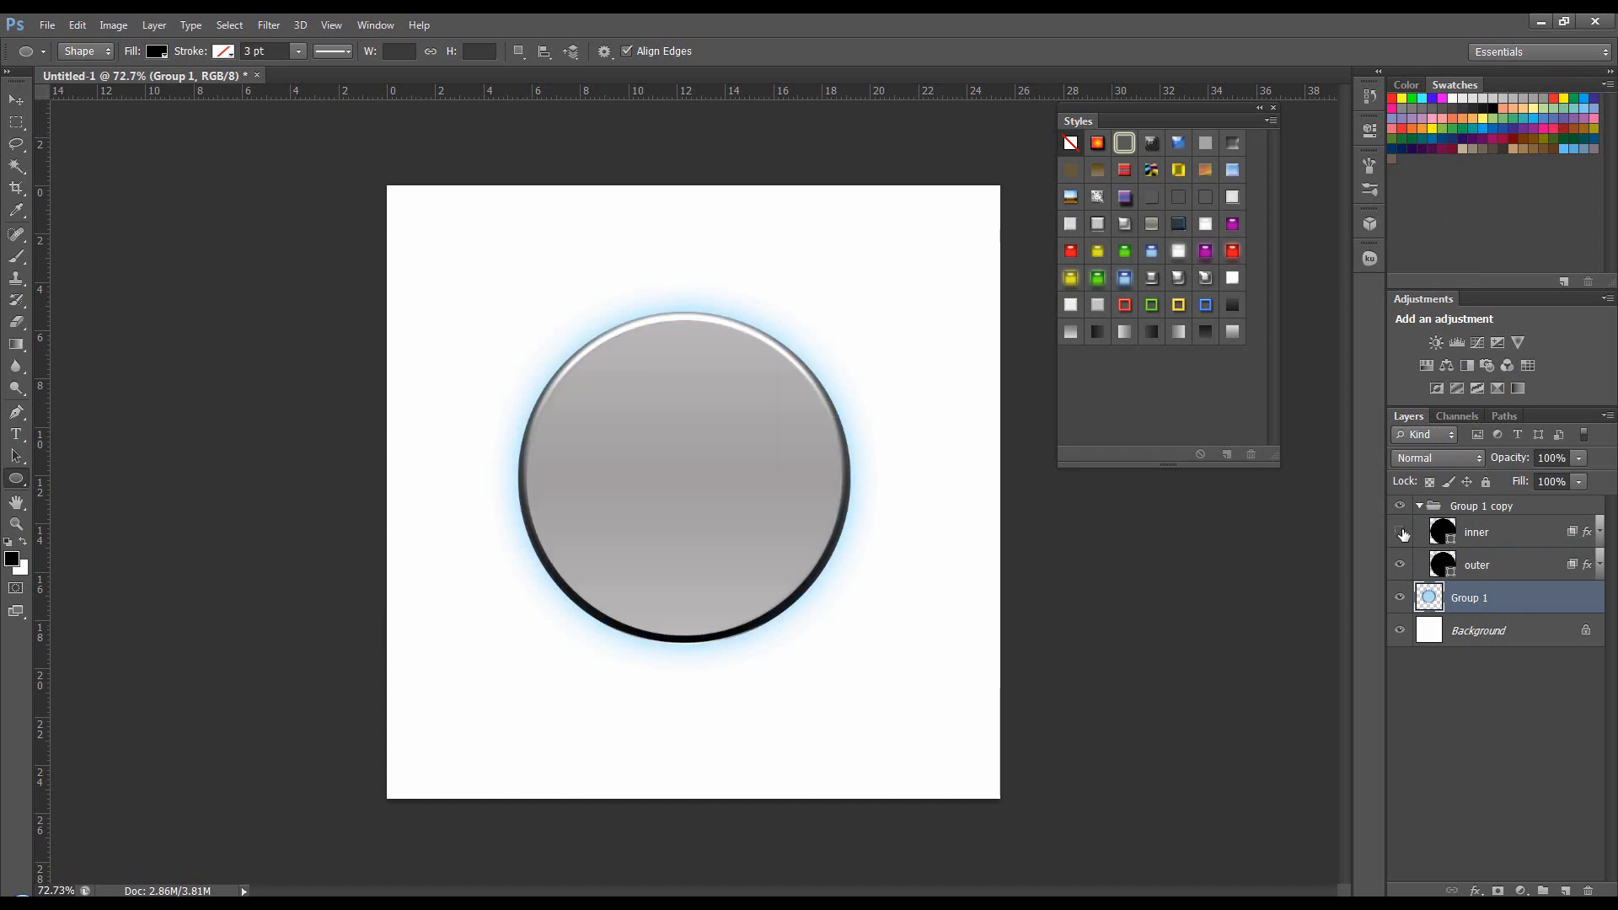
left_click(1402, 533)
left_click(1596, 577)
left_click(1600, 567)
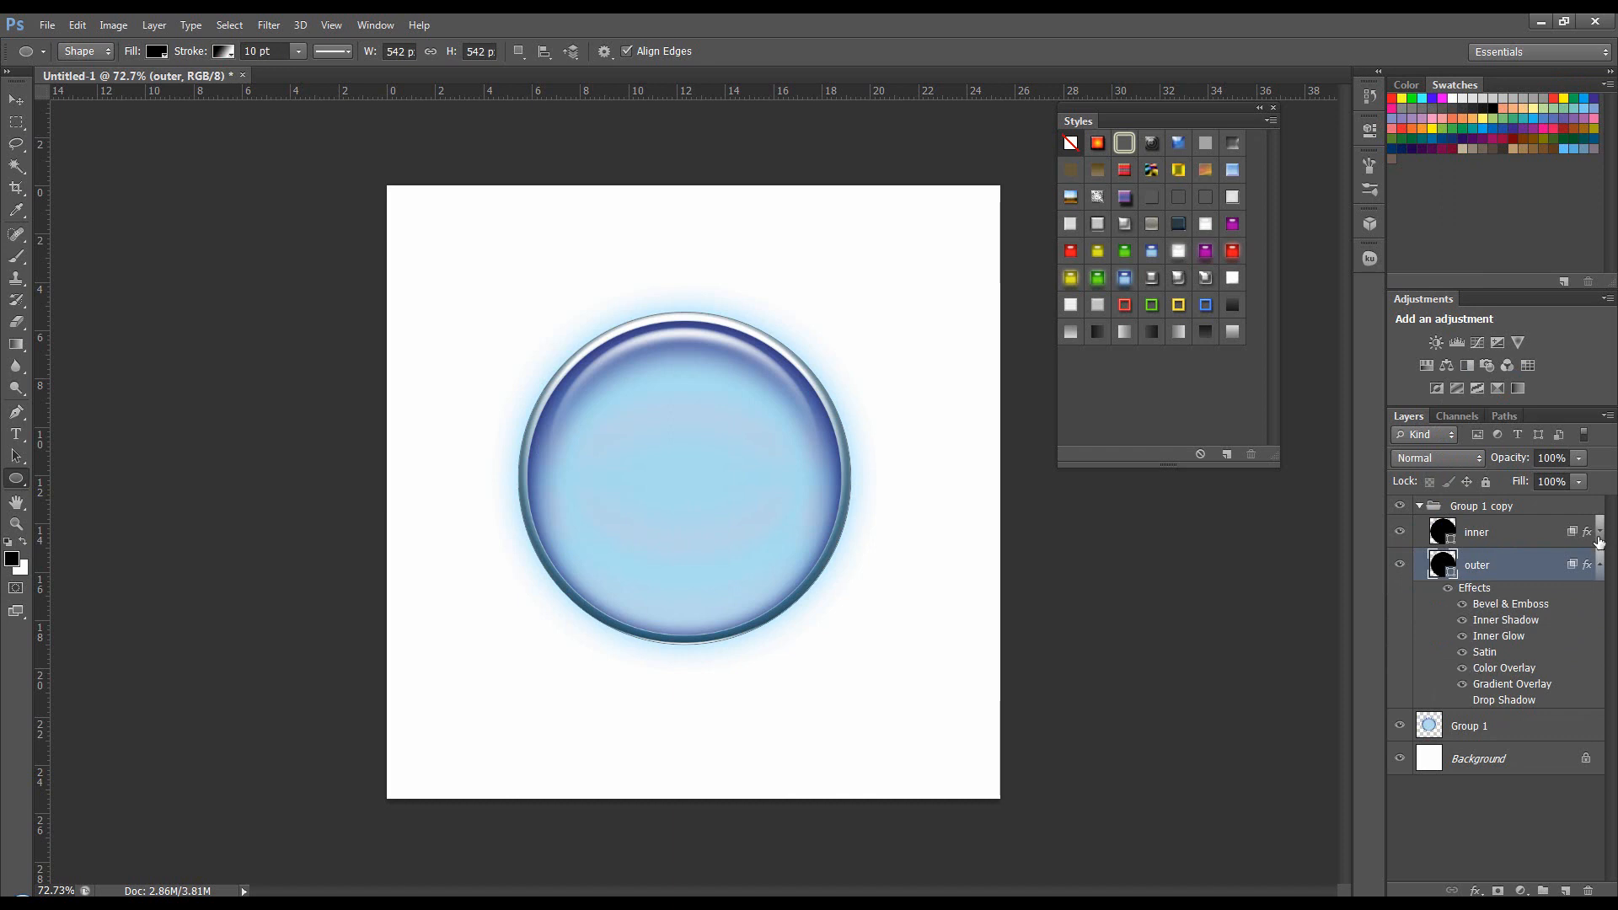
left_click(1600, 532)
left_click(1464, 653)
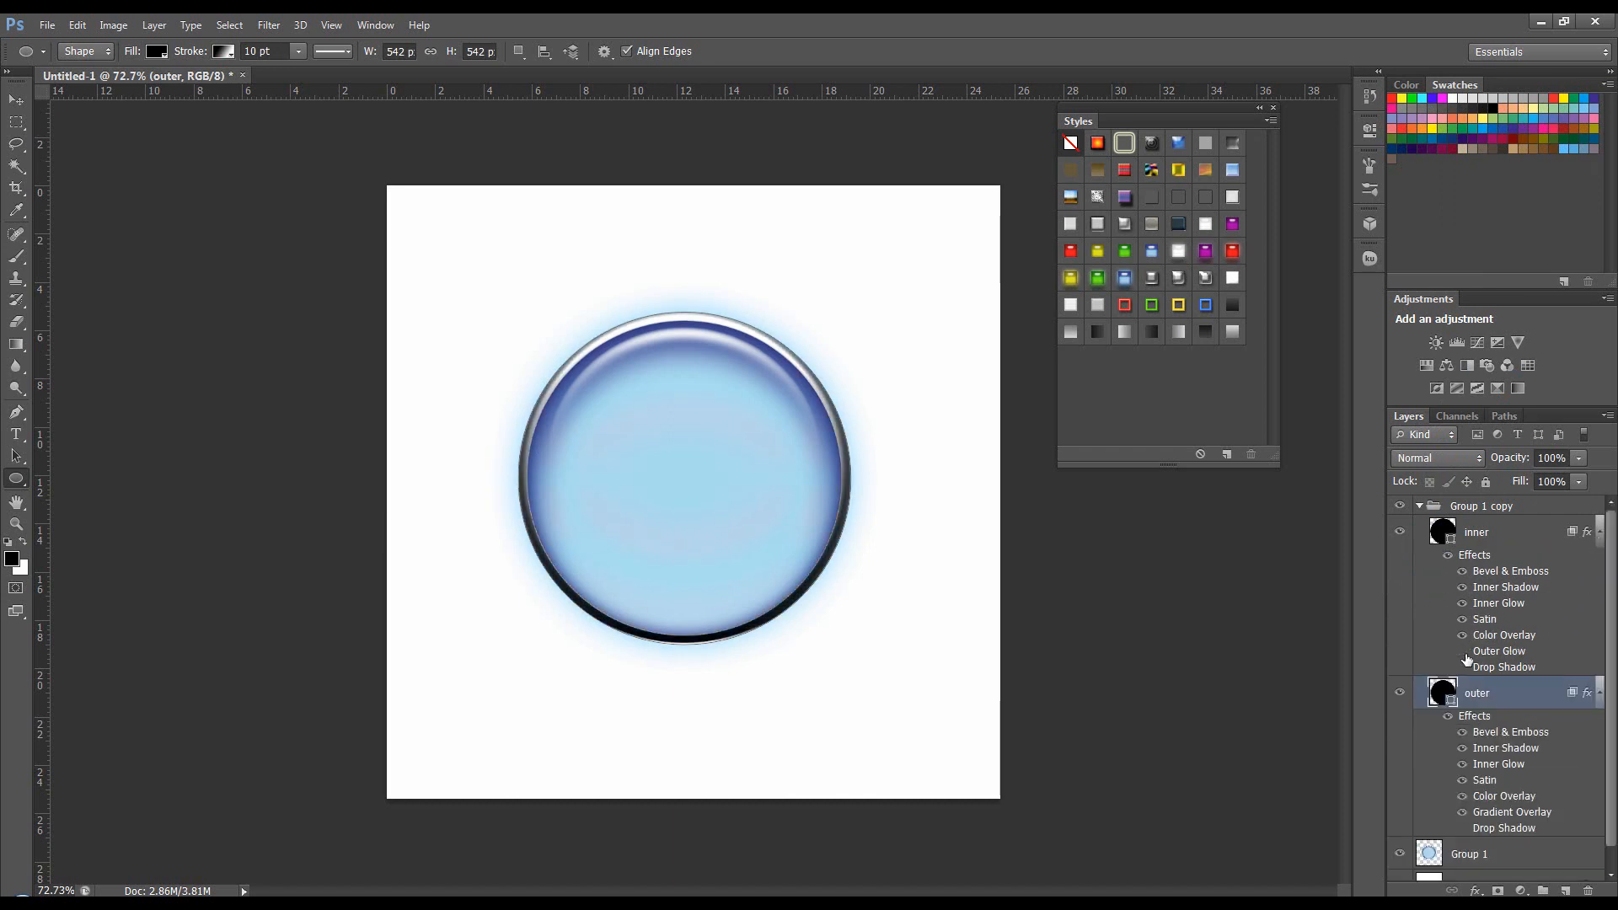
left_click(1465, 655)
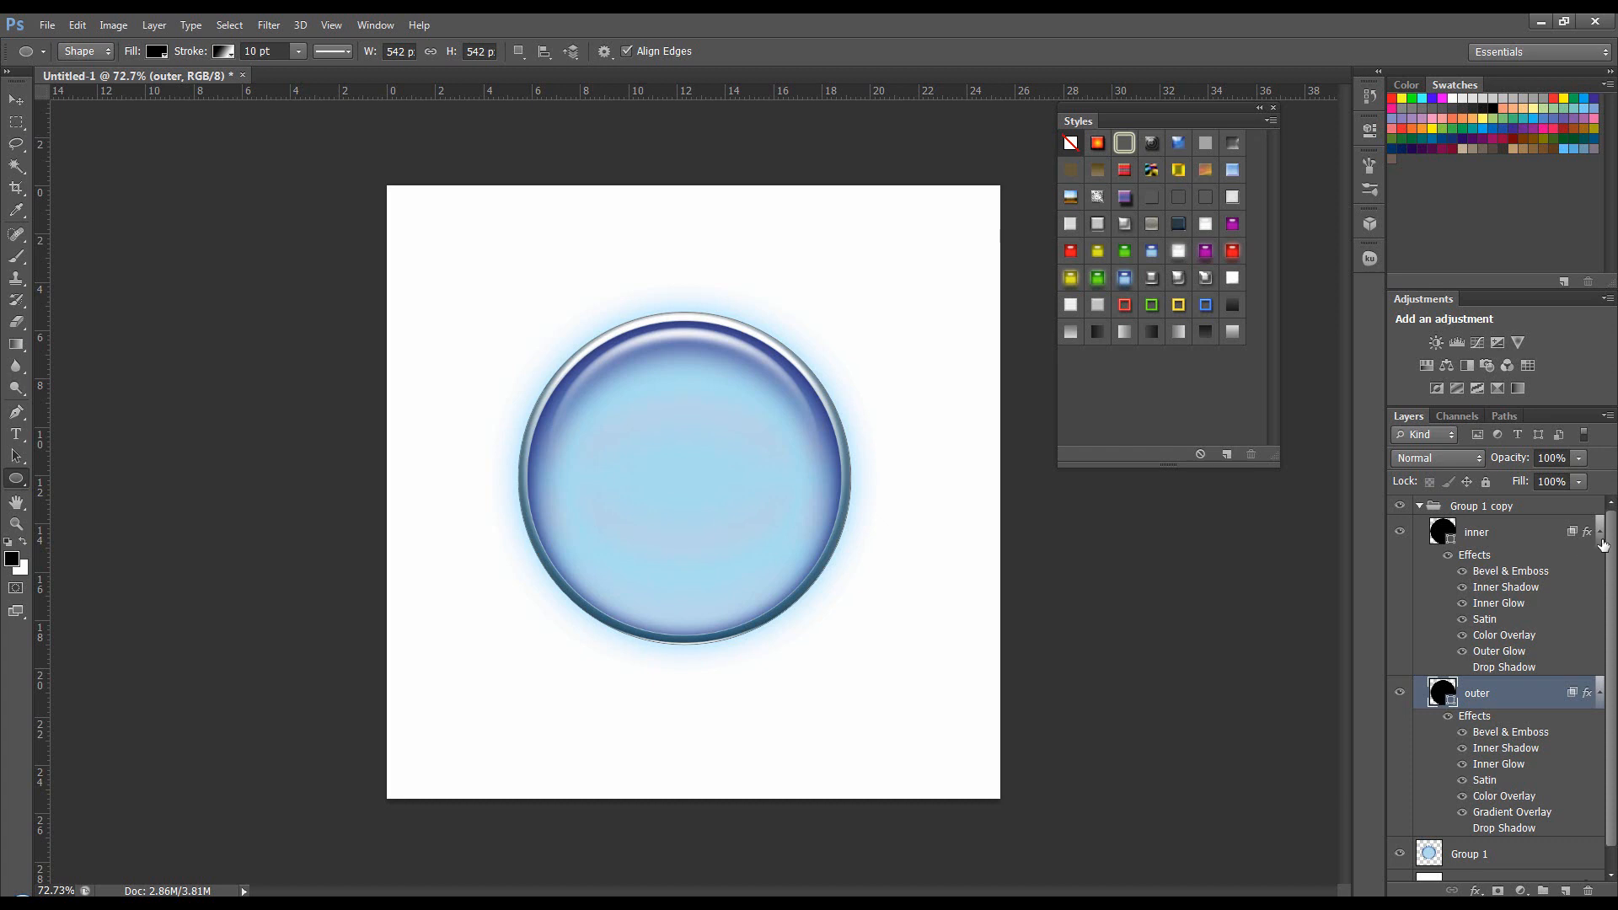
left_click(1599, 534)
left_click(1600, 569)
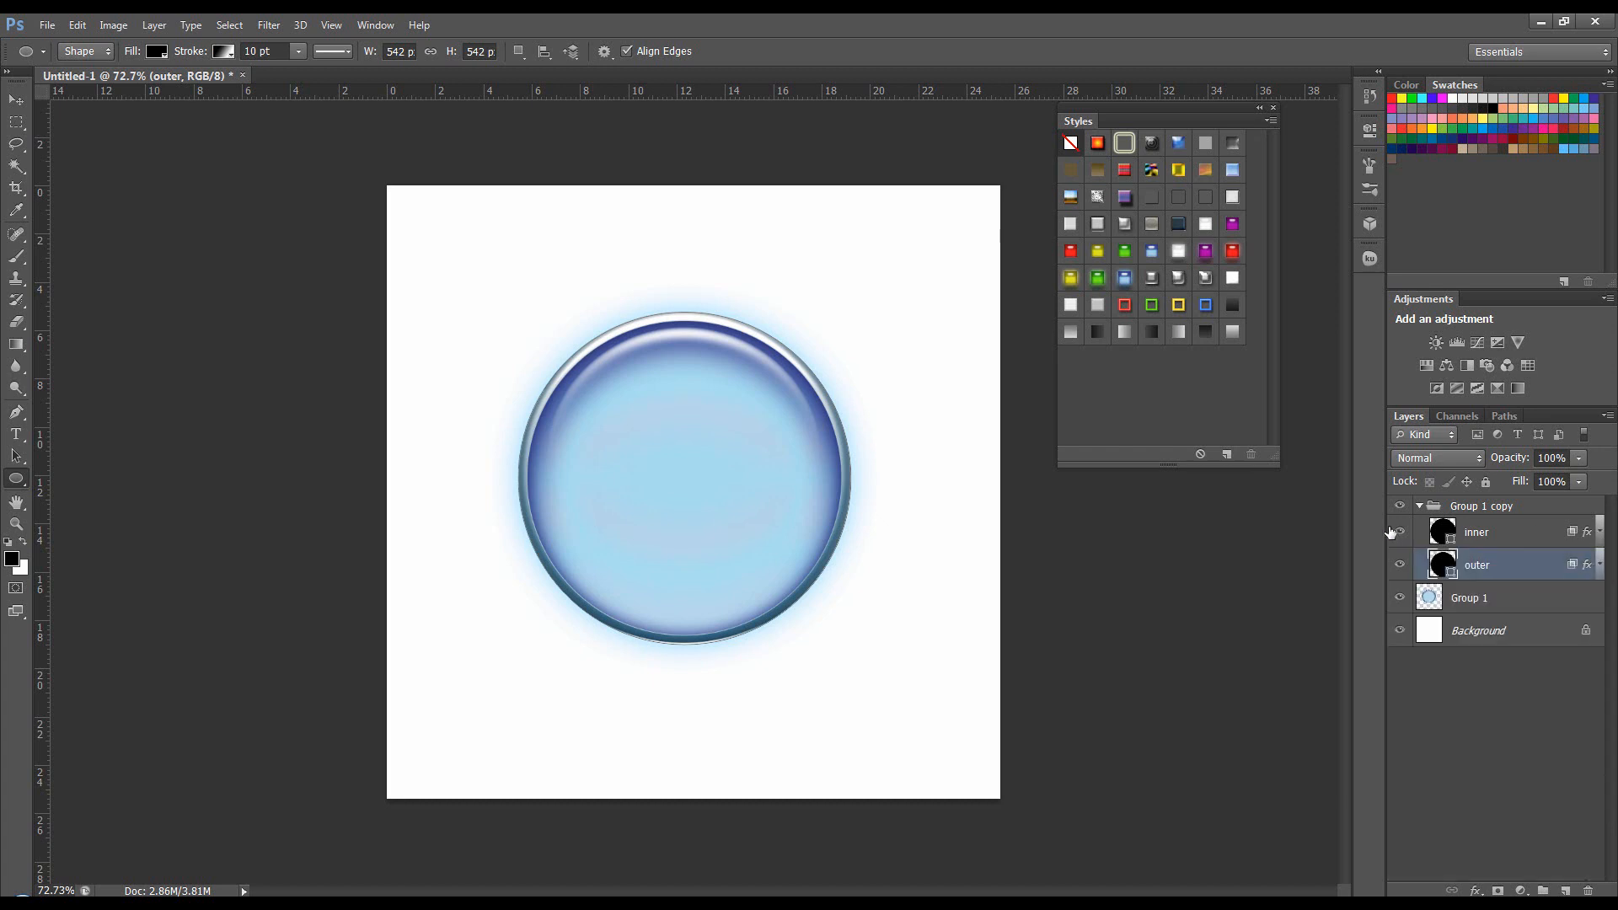
Collapse Group 1 copy and undo the merge of Group 1.
left_click(1420, 506)
left_click(1425, 539)
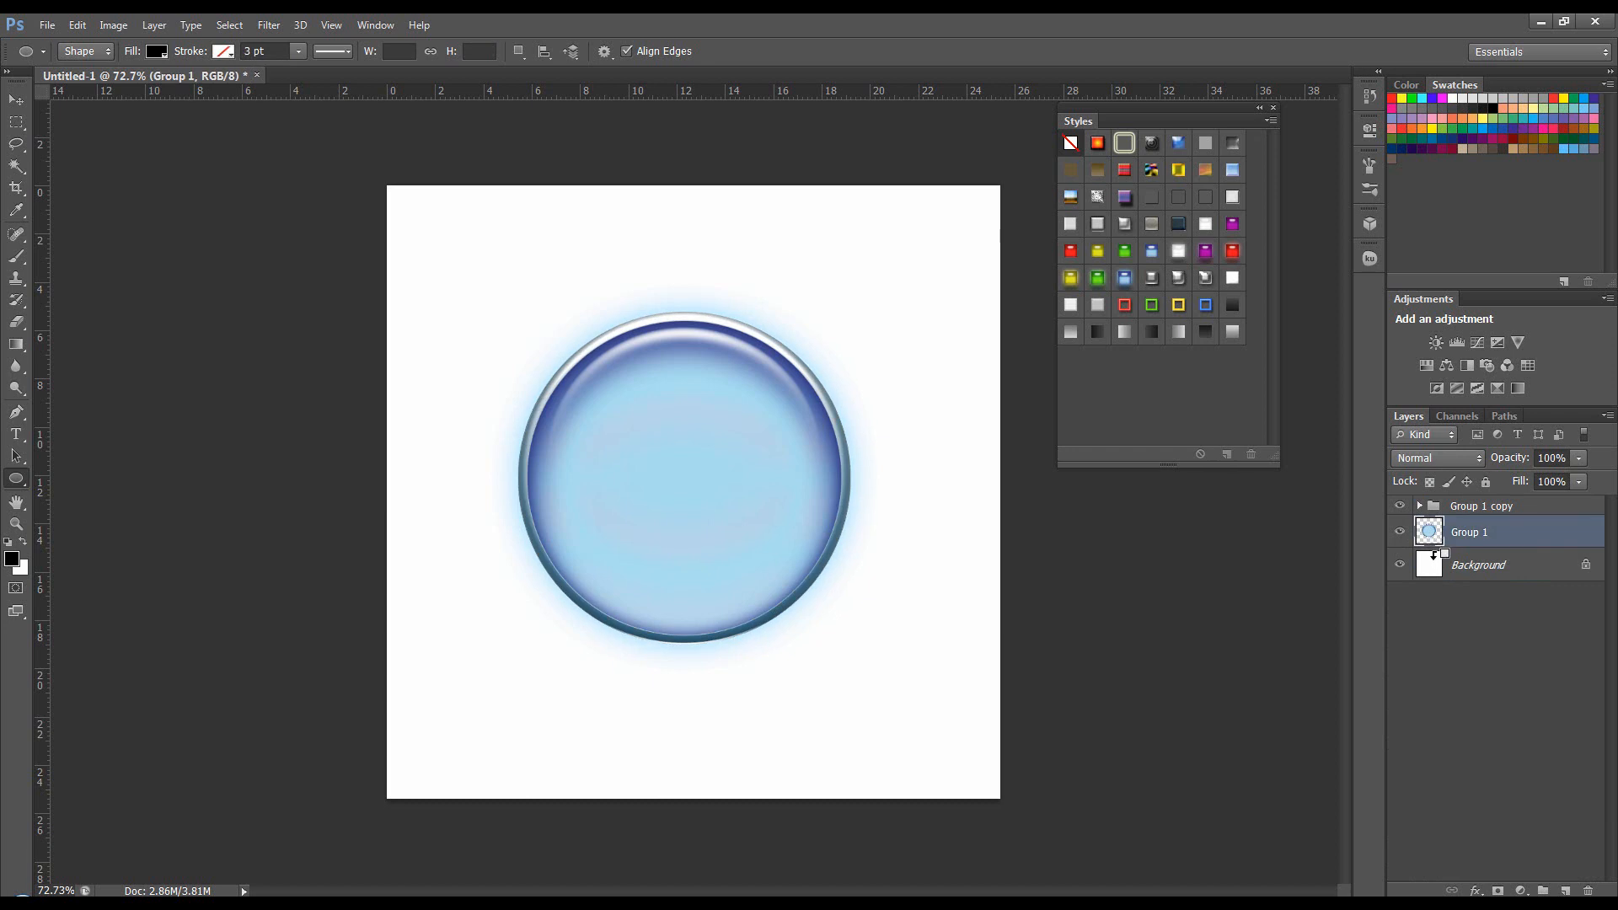
key("ctrl+z")
Turn off the inner layer's Outer Glow in Group 1, and merge that group into a single layer.
left_click(1419, 525)
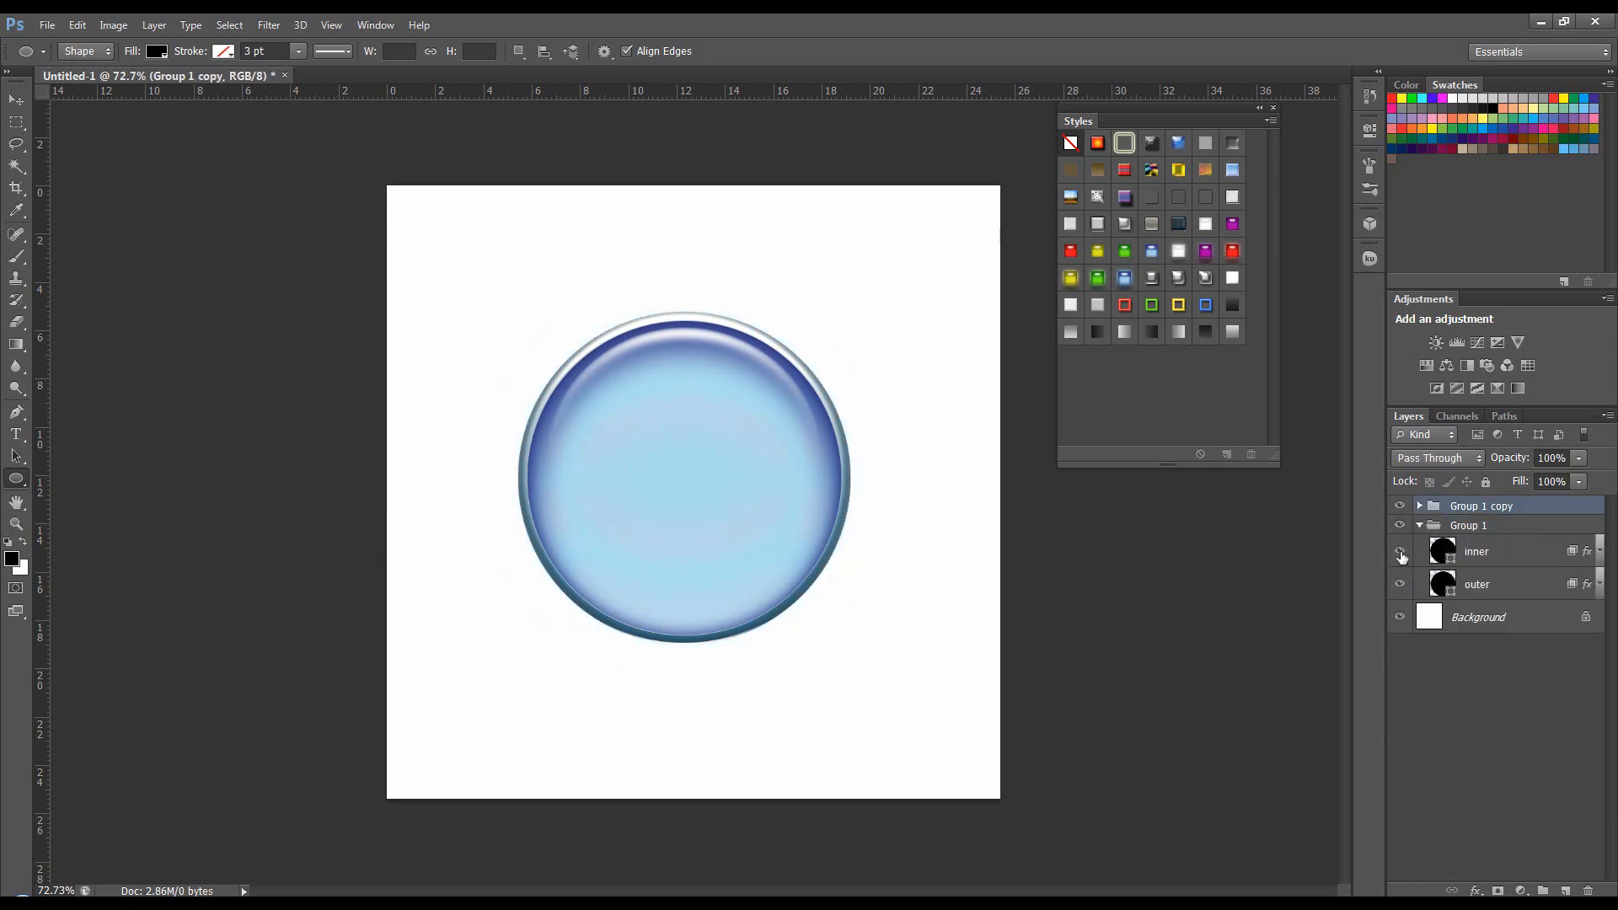
left_click(1599, 561)
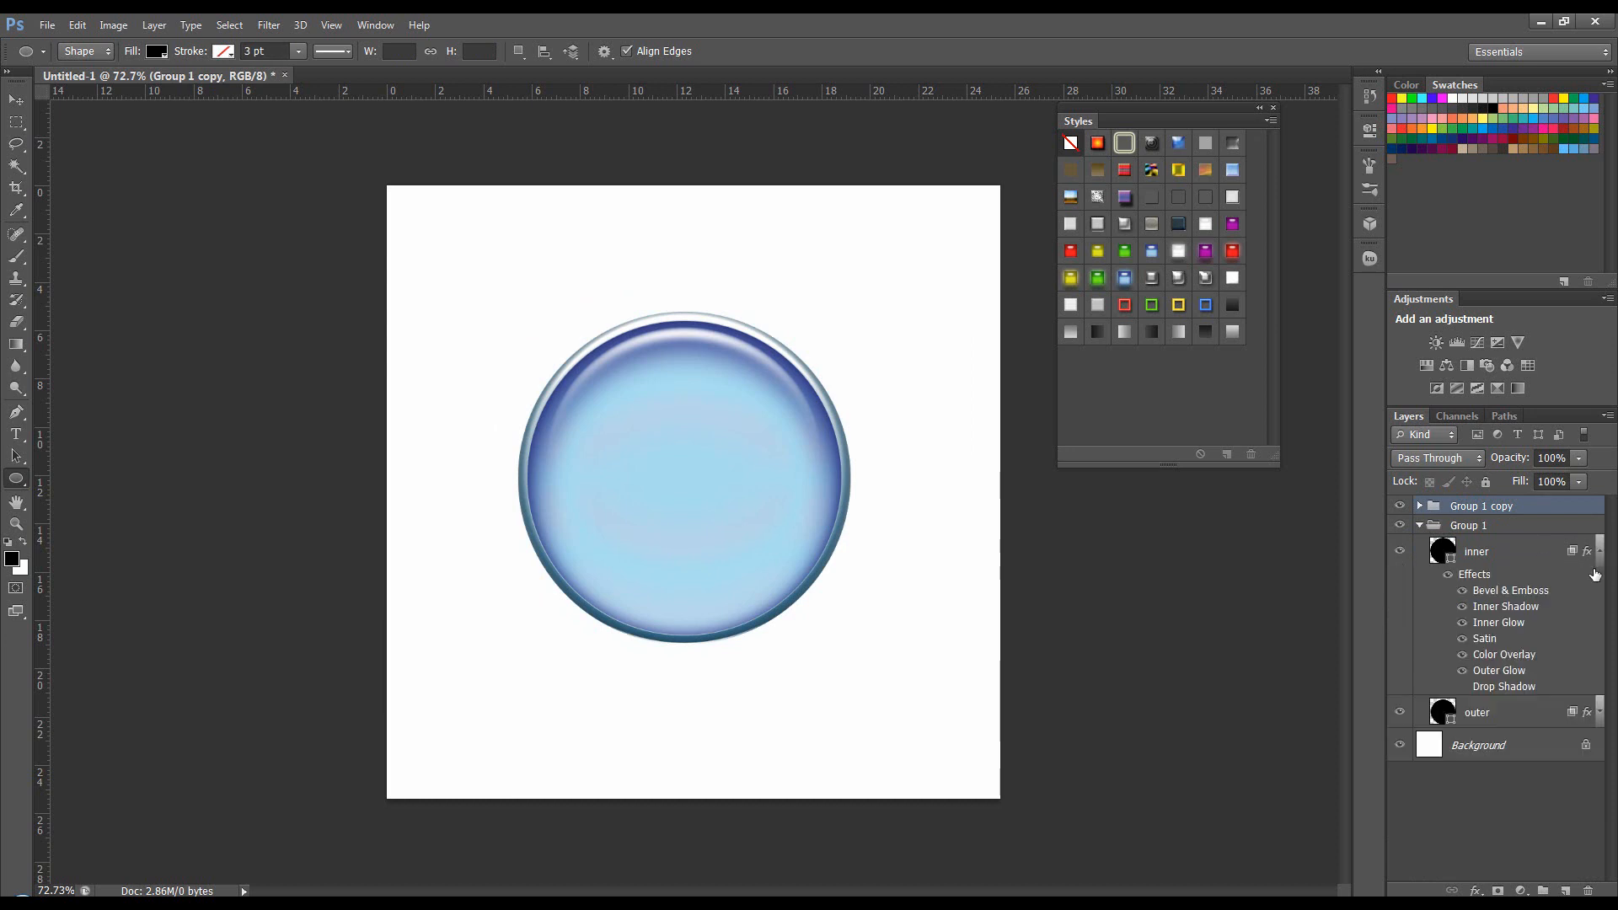
left_click(1462, 671)
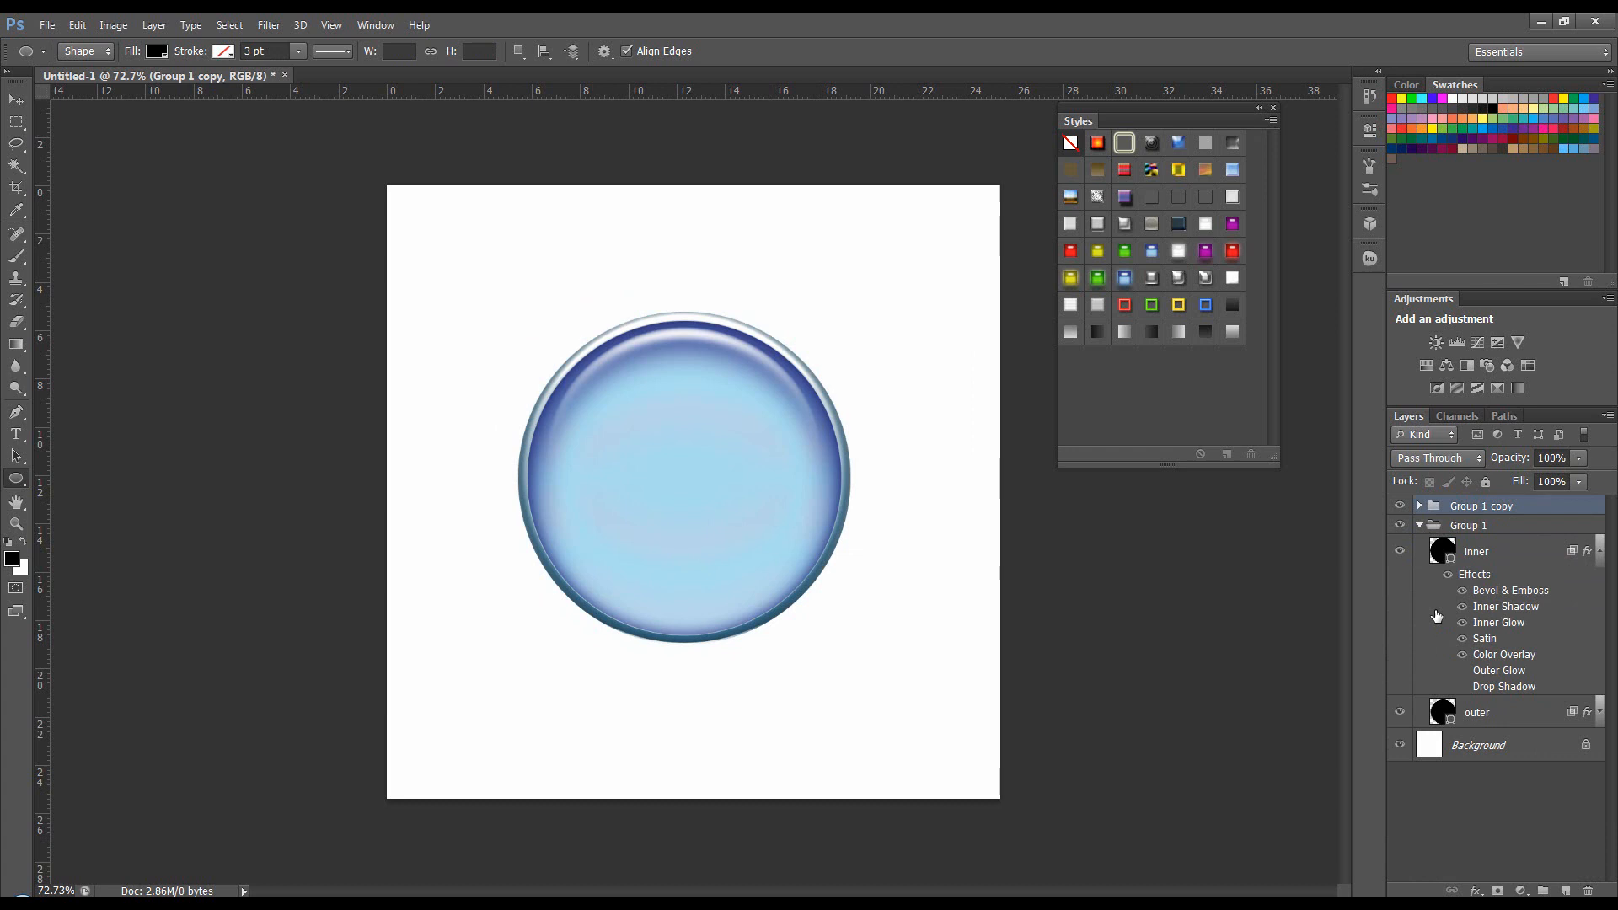
left_click(1420, 525)
right_click(1469, 524)
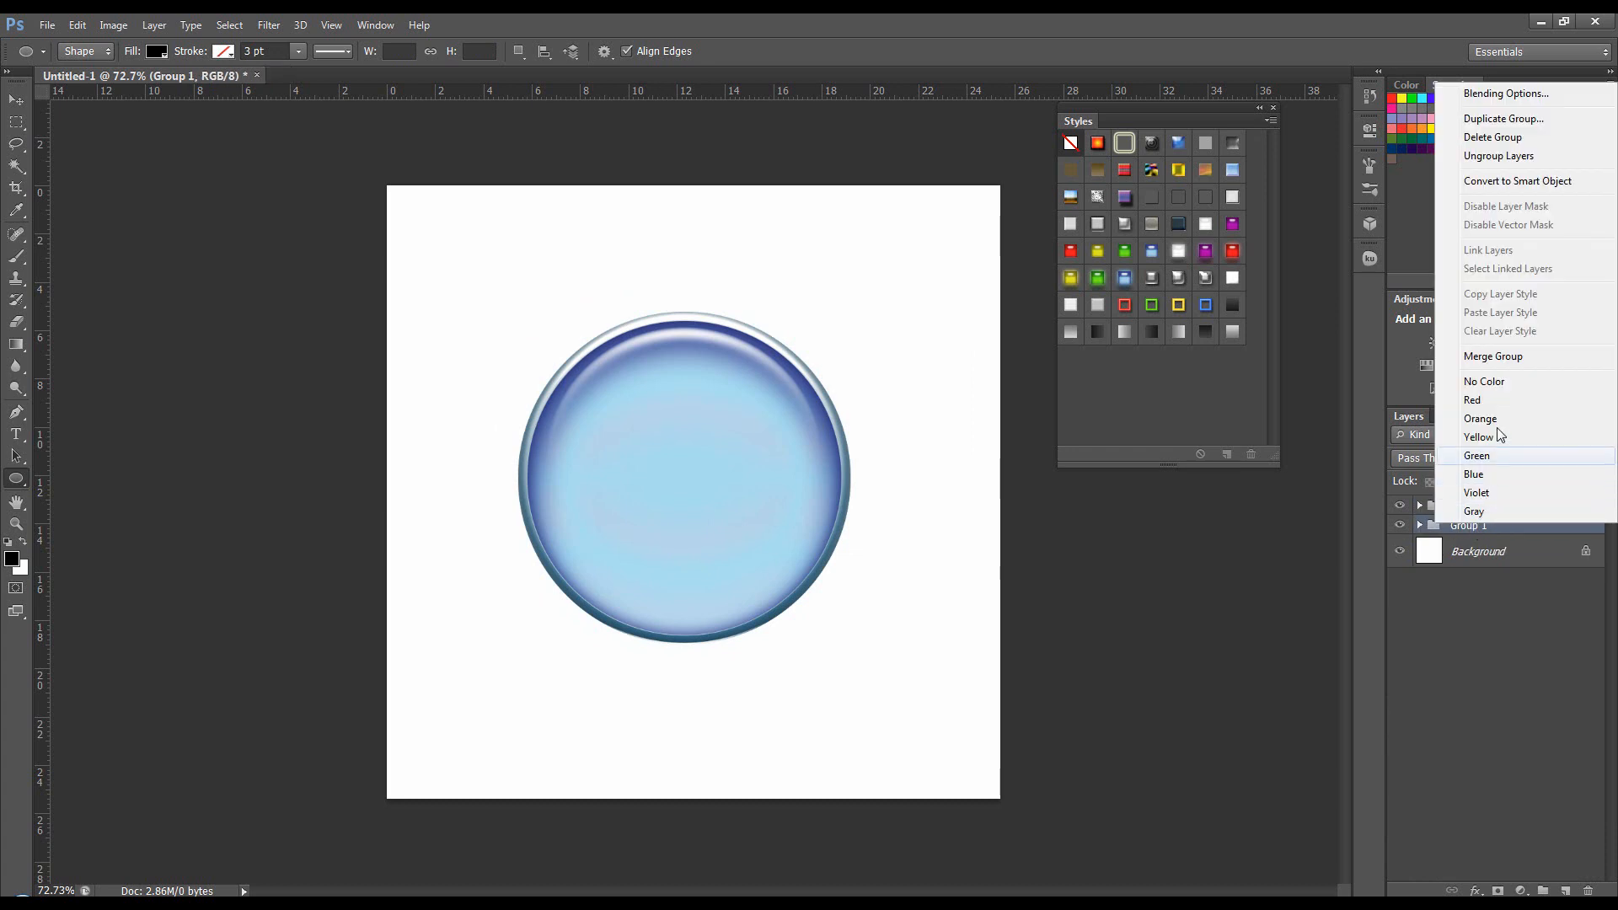
left_click(1506, 358)
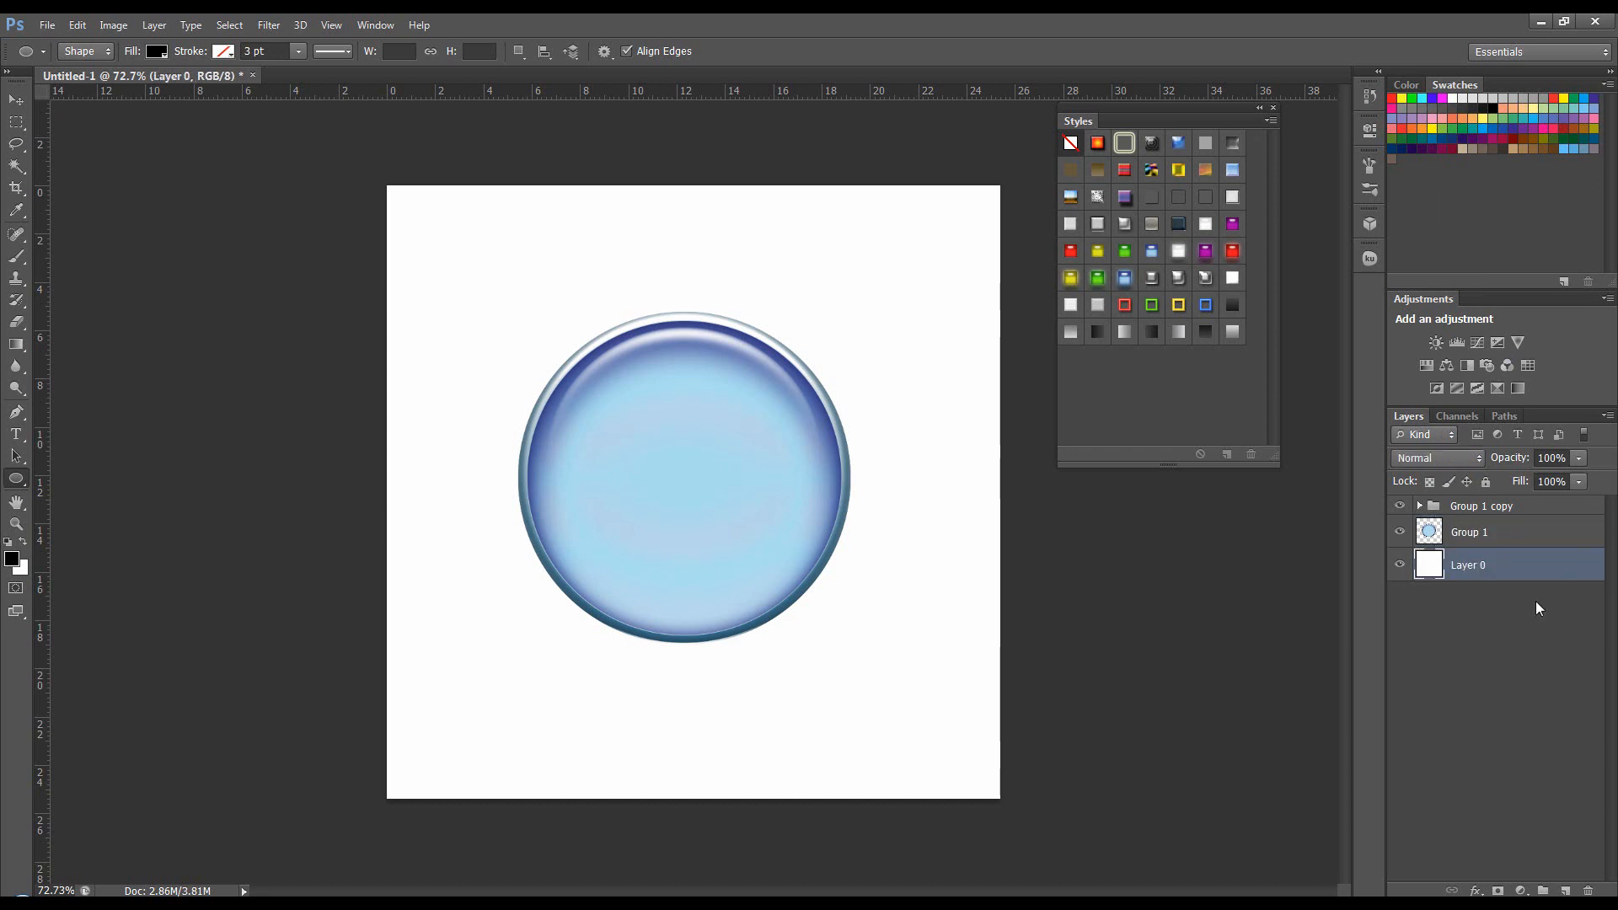
Add a new layer beneath Layer 0, hide Layer 0, and fill the new layer with light gray.
left_click(1561, 889, "ctrl")
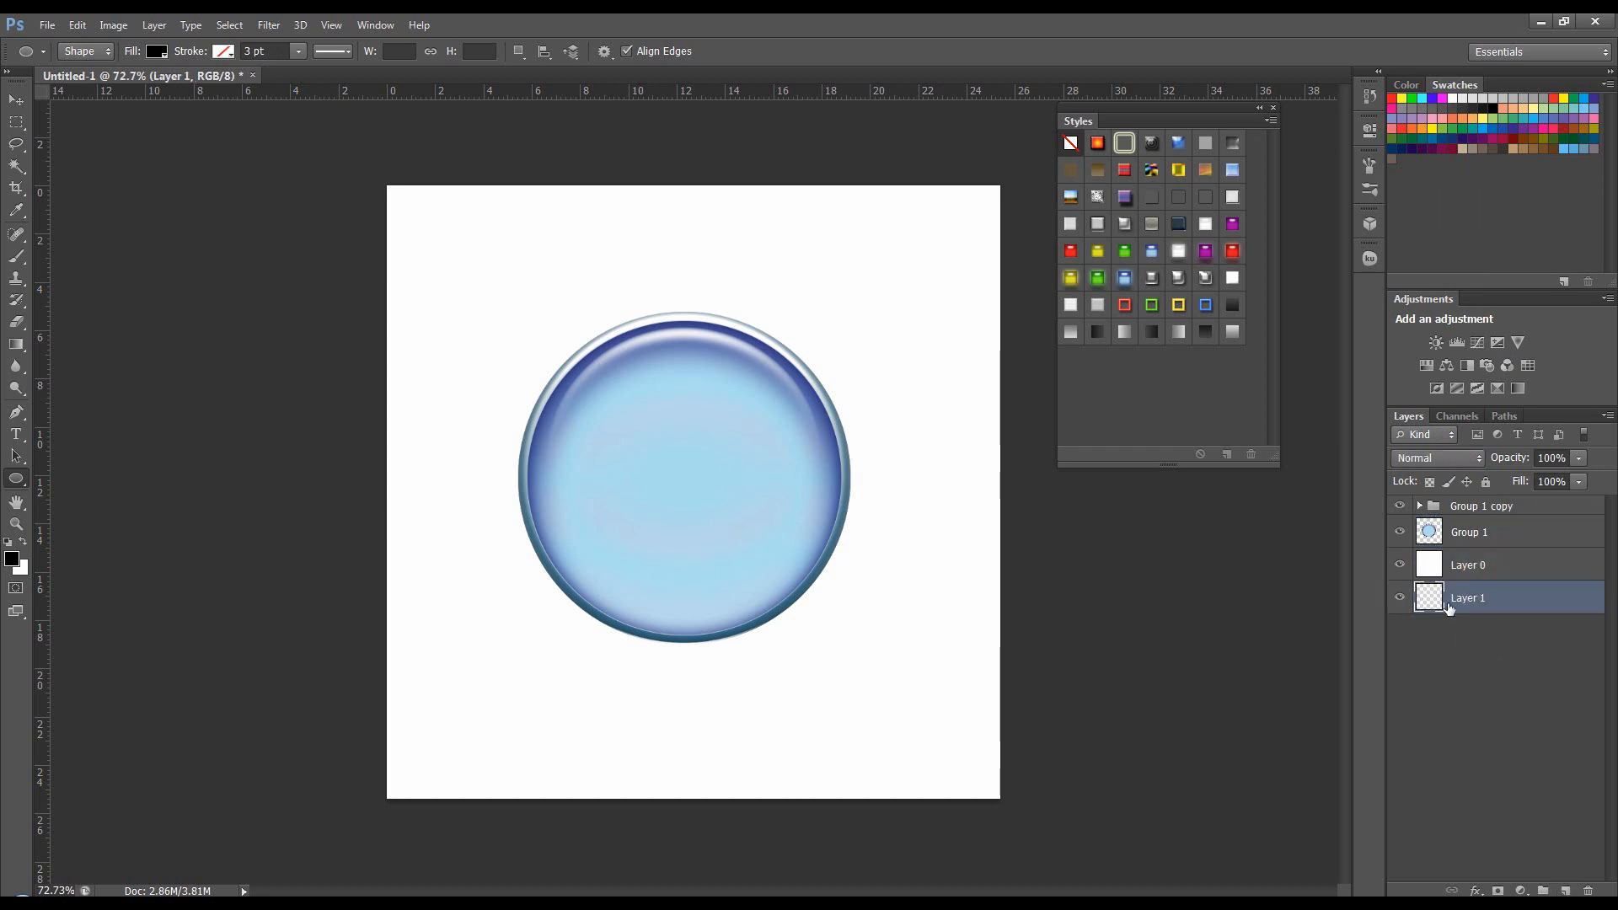
left_click(1400, 565)
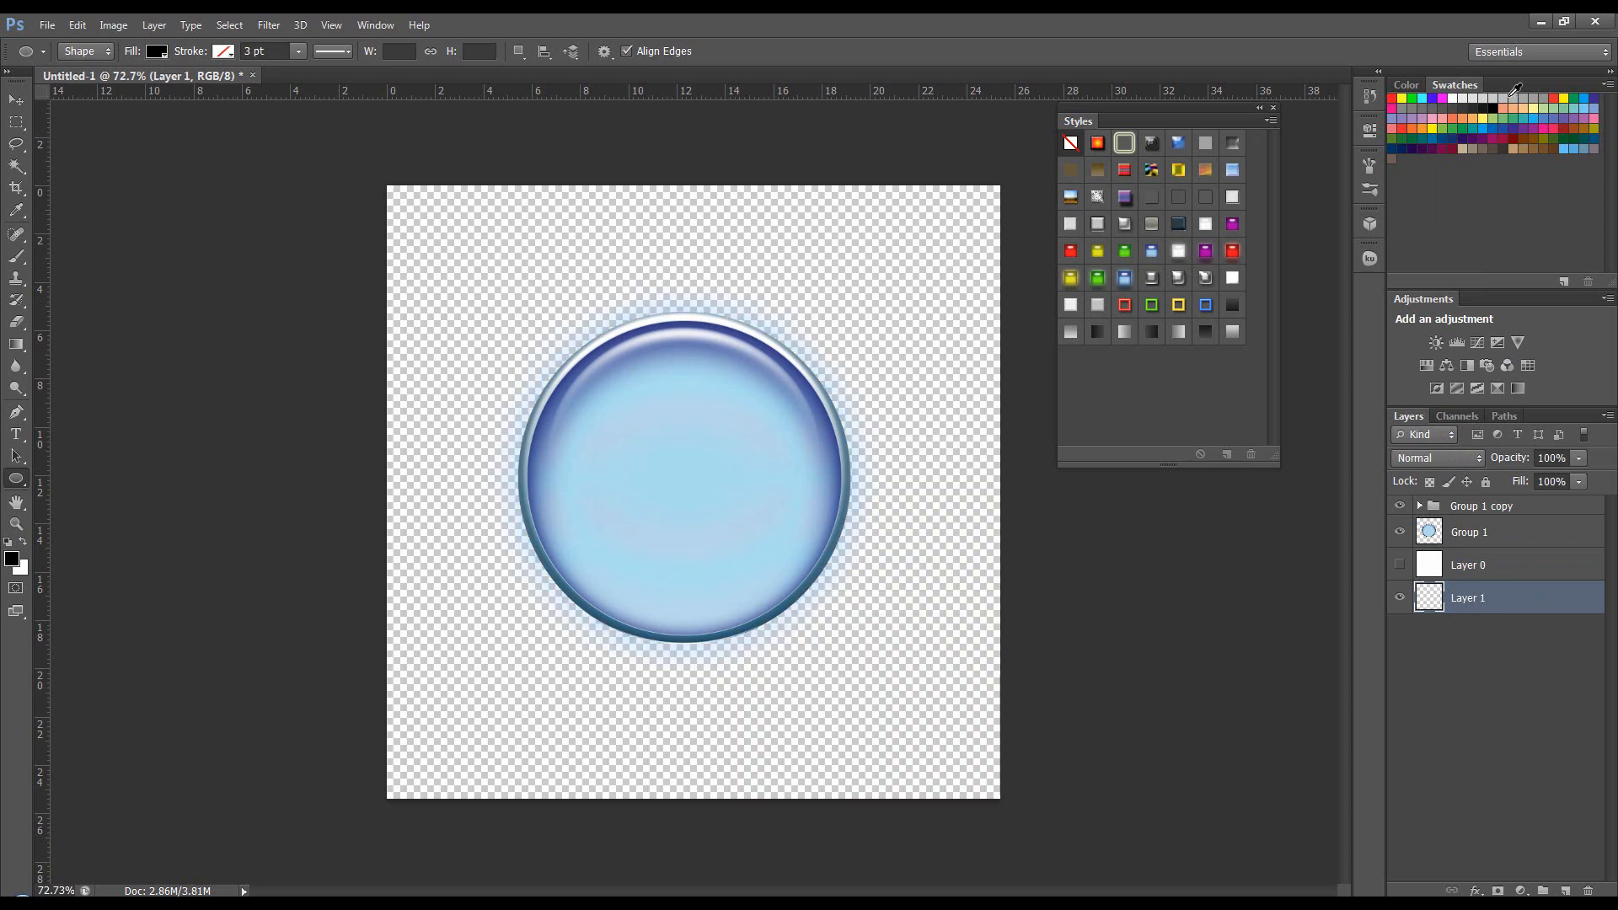
left_click(1483, 98)
key("alt+BackSpace")
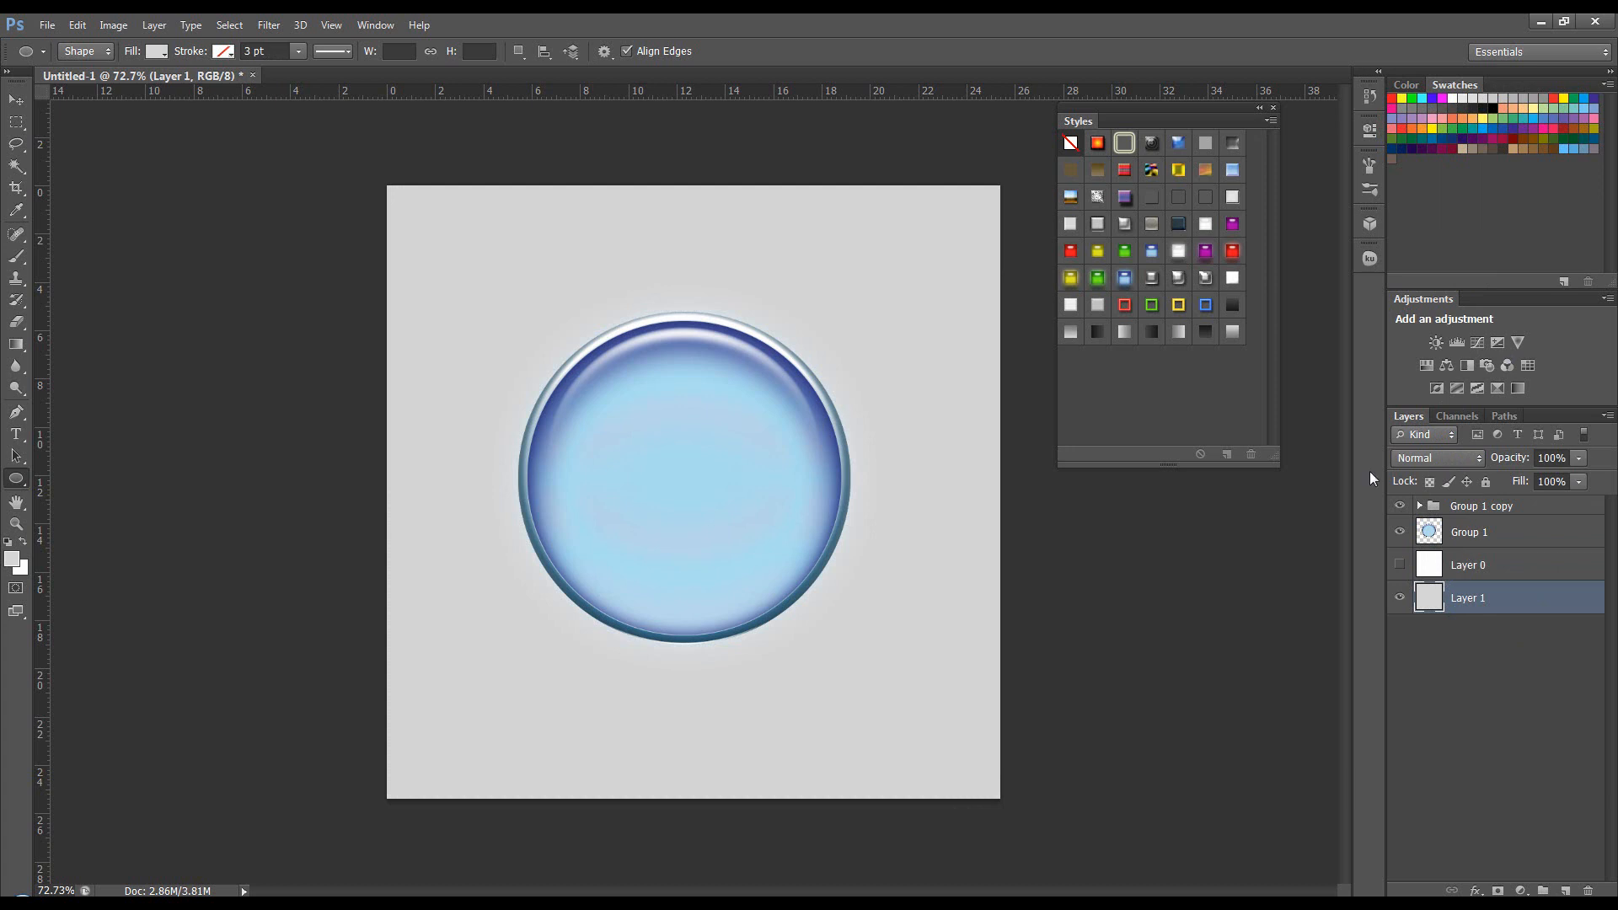
Scale the light gray layer's height to about 36% so it covers only the lower part of the canvas.
key("ctrl+t")
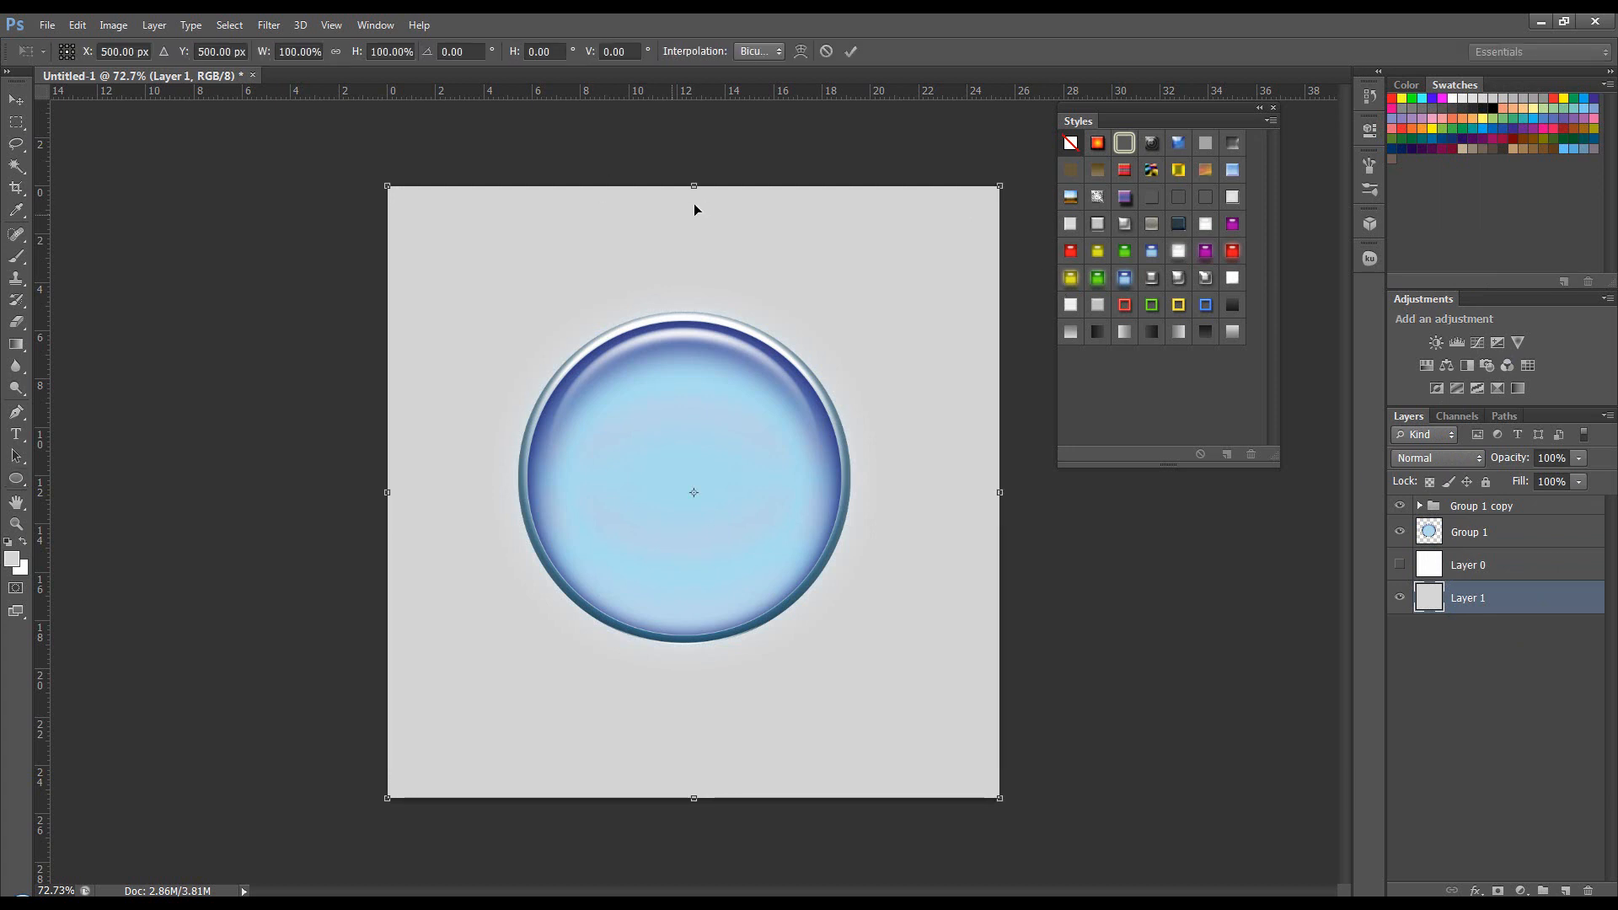
left_click_drag(693, 334, 692, 575)
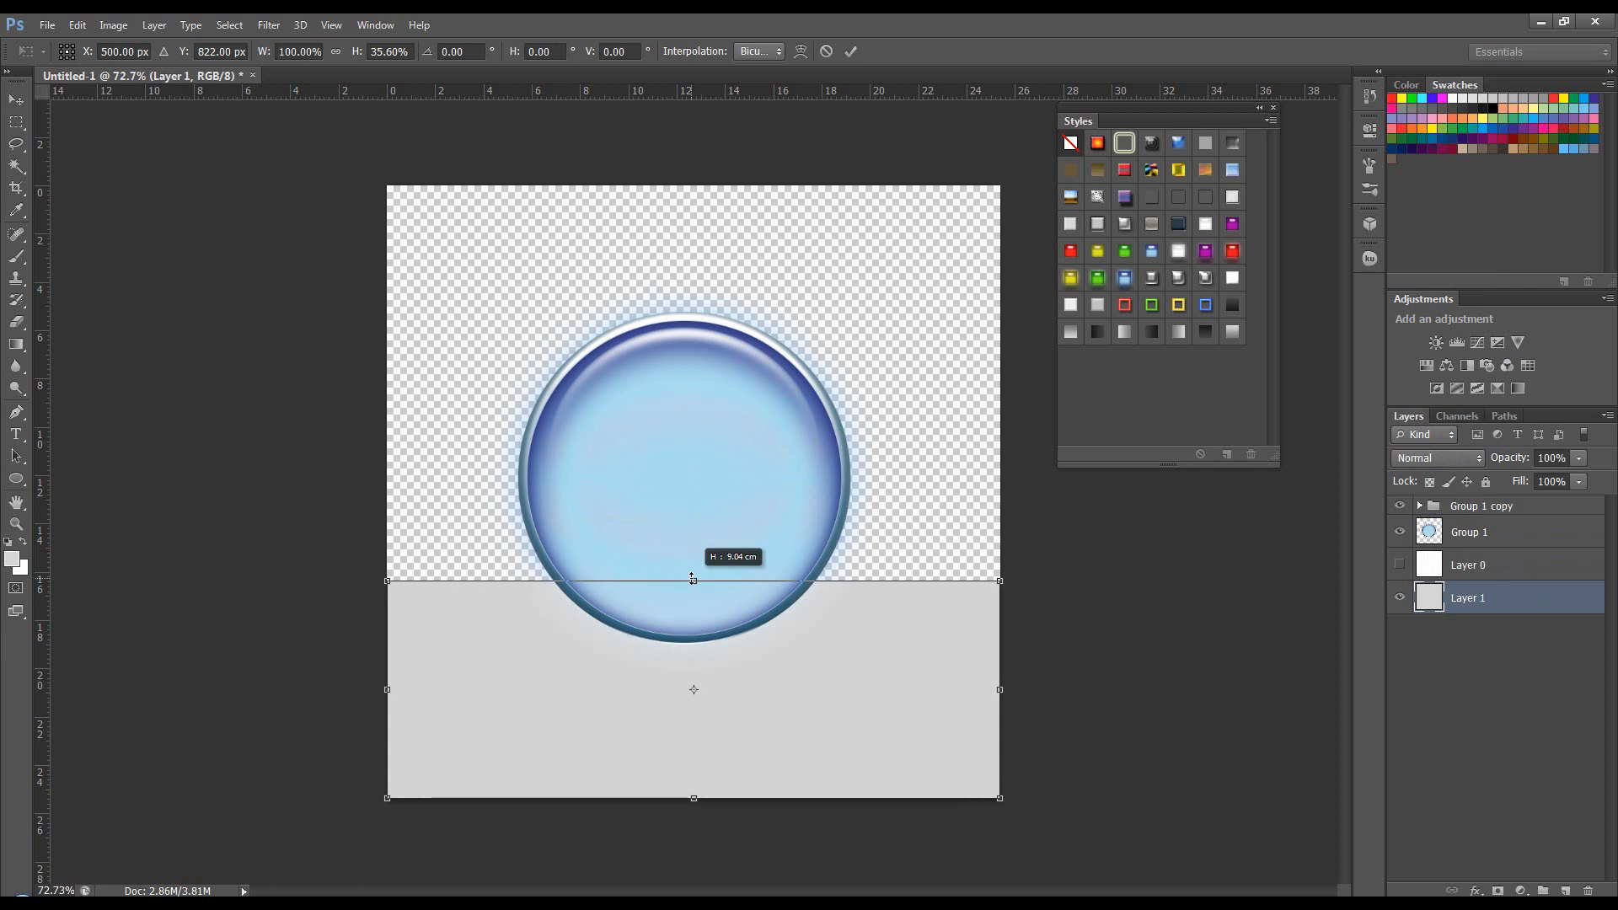
left_click(852, 53)
Move Layer 0 beneath Layer 1, make it visible, and fill it with medium gray.
left_click(1471, 566)
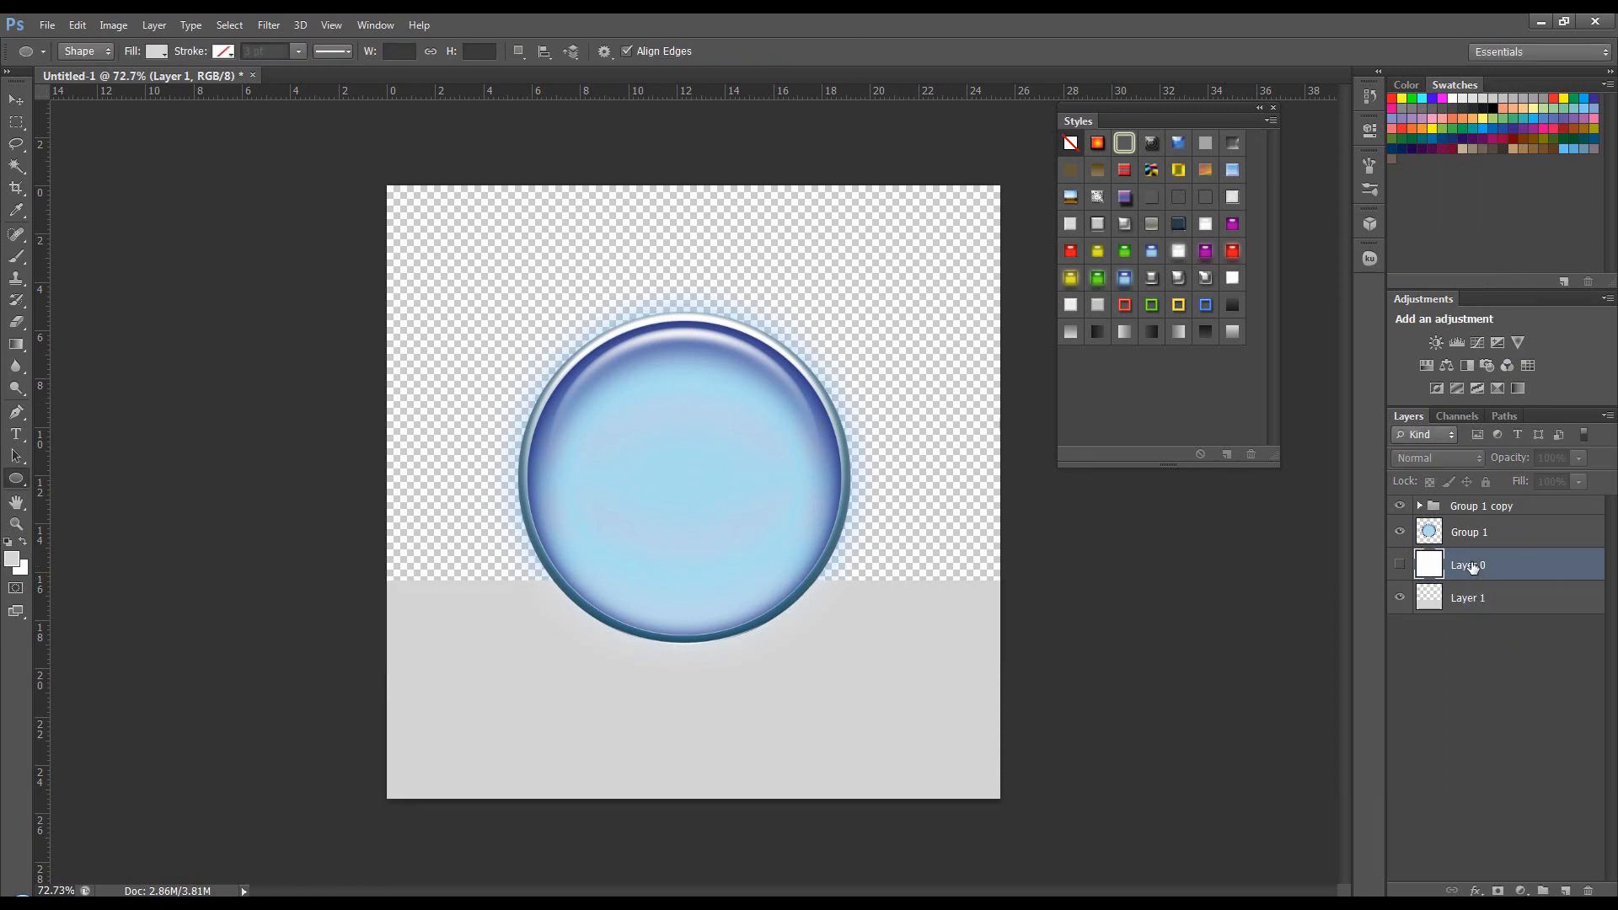
left_click_drag(1532, 563, 1531, 624)
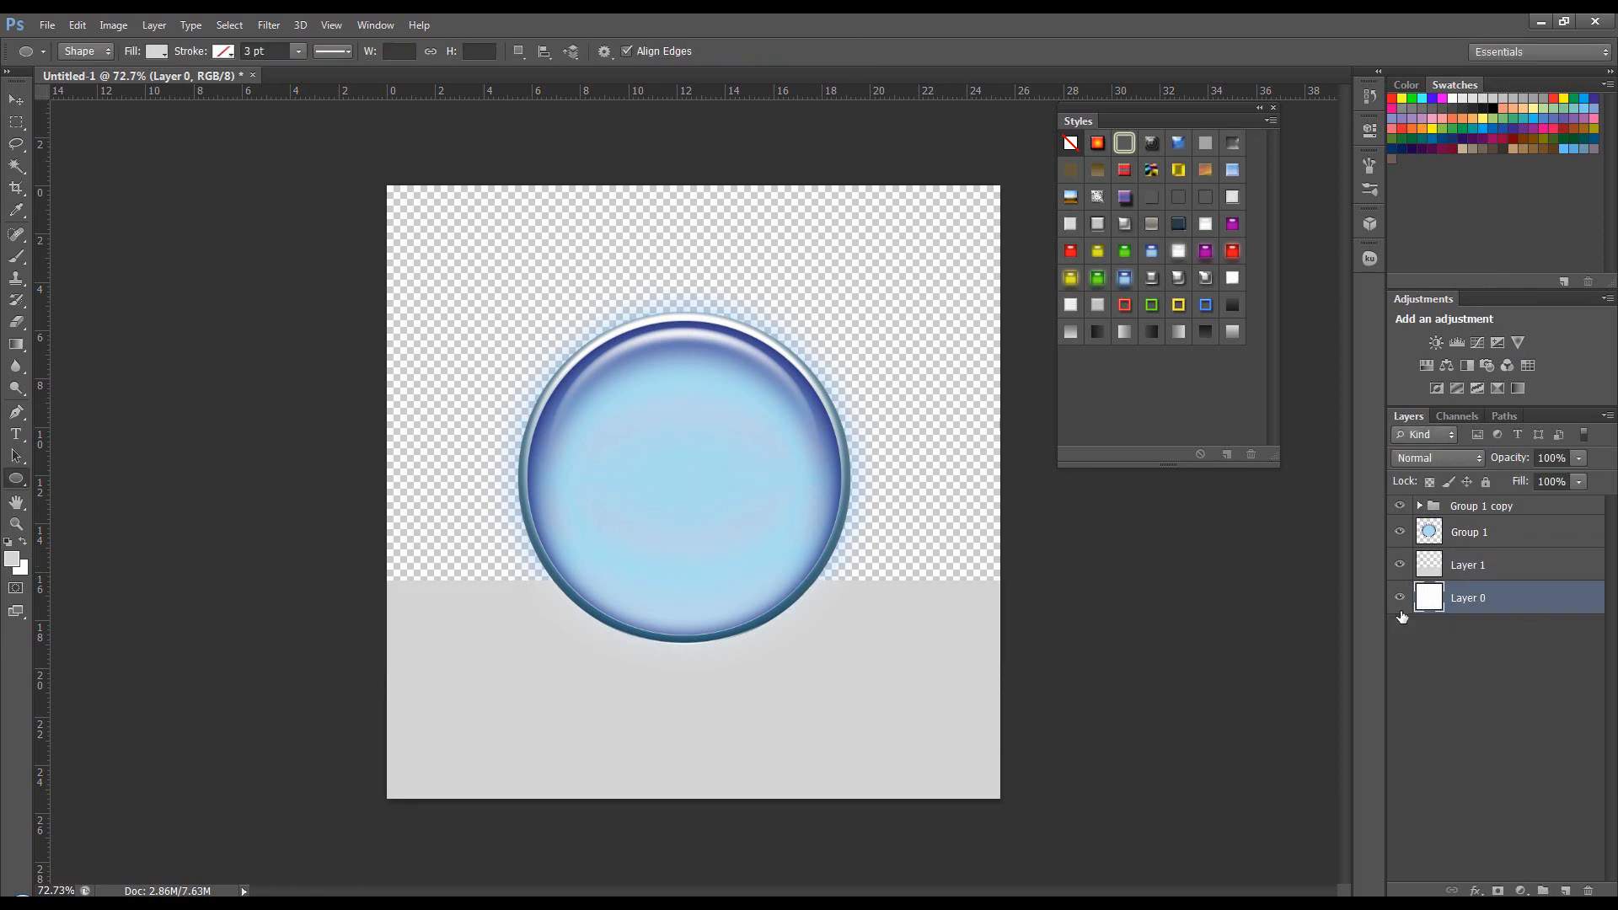
left_click(1400, 598)
left_click(1548, 96)
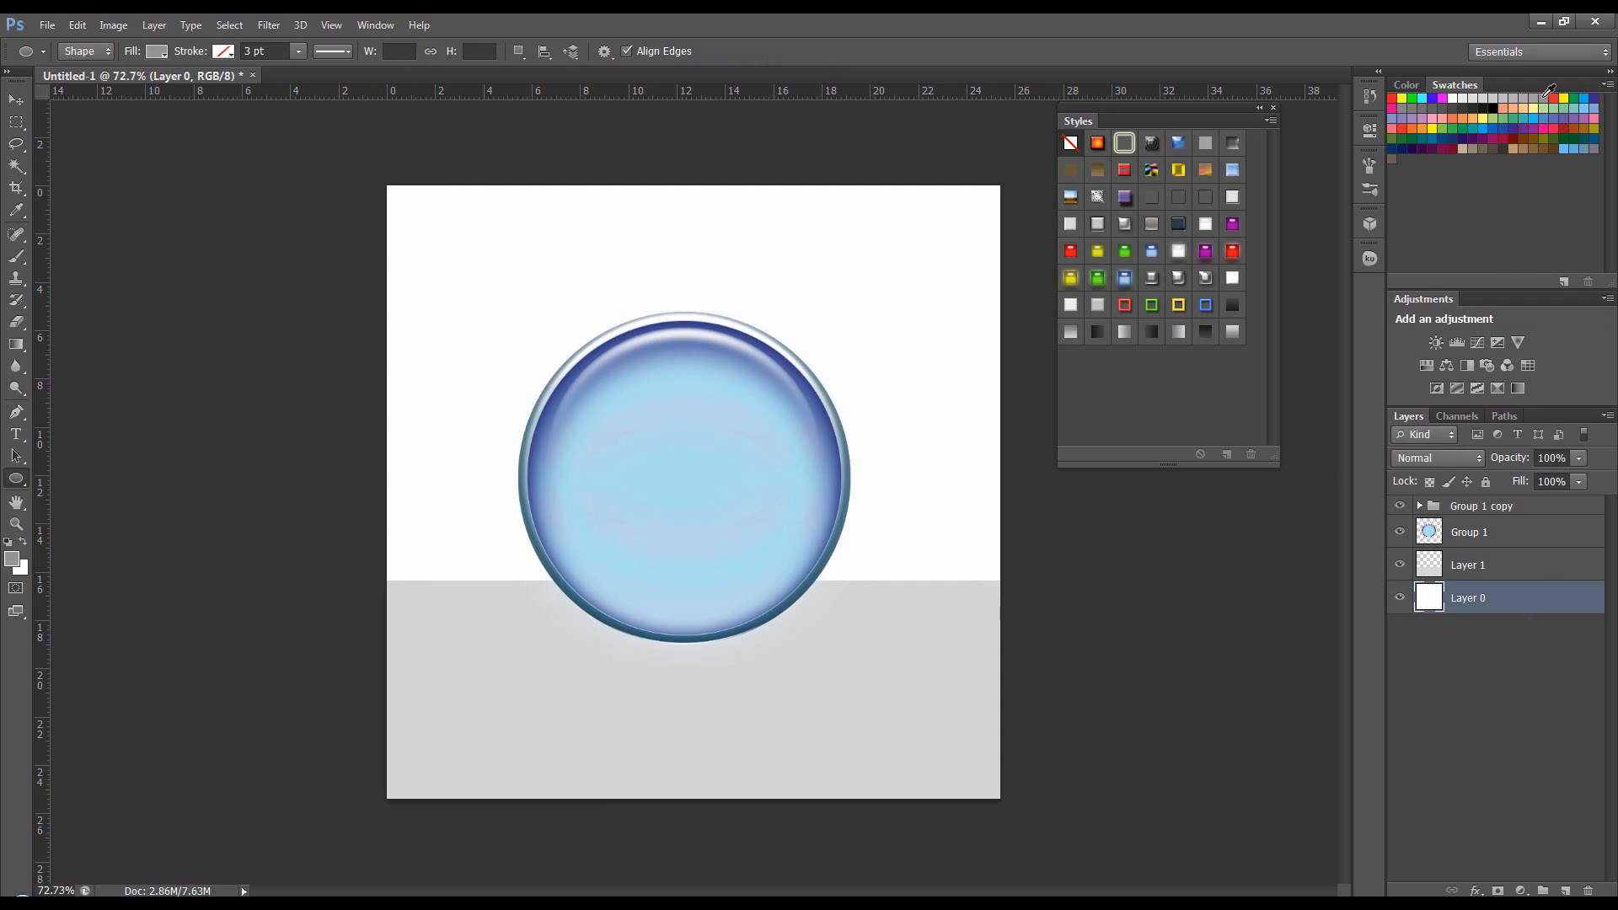
key("alt+BackSpace")
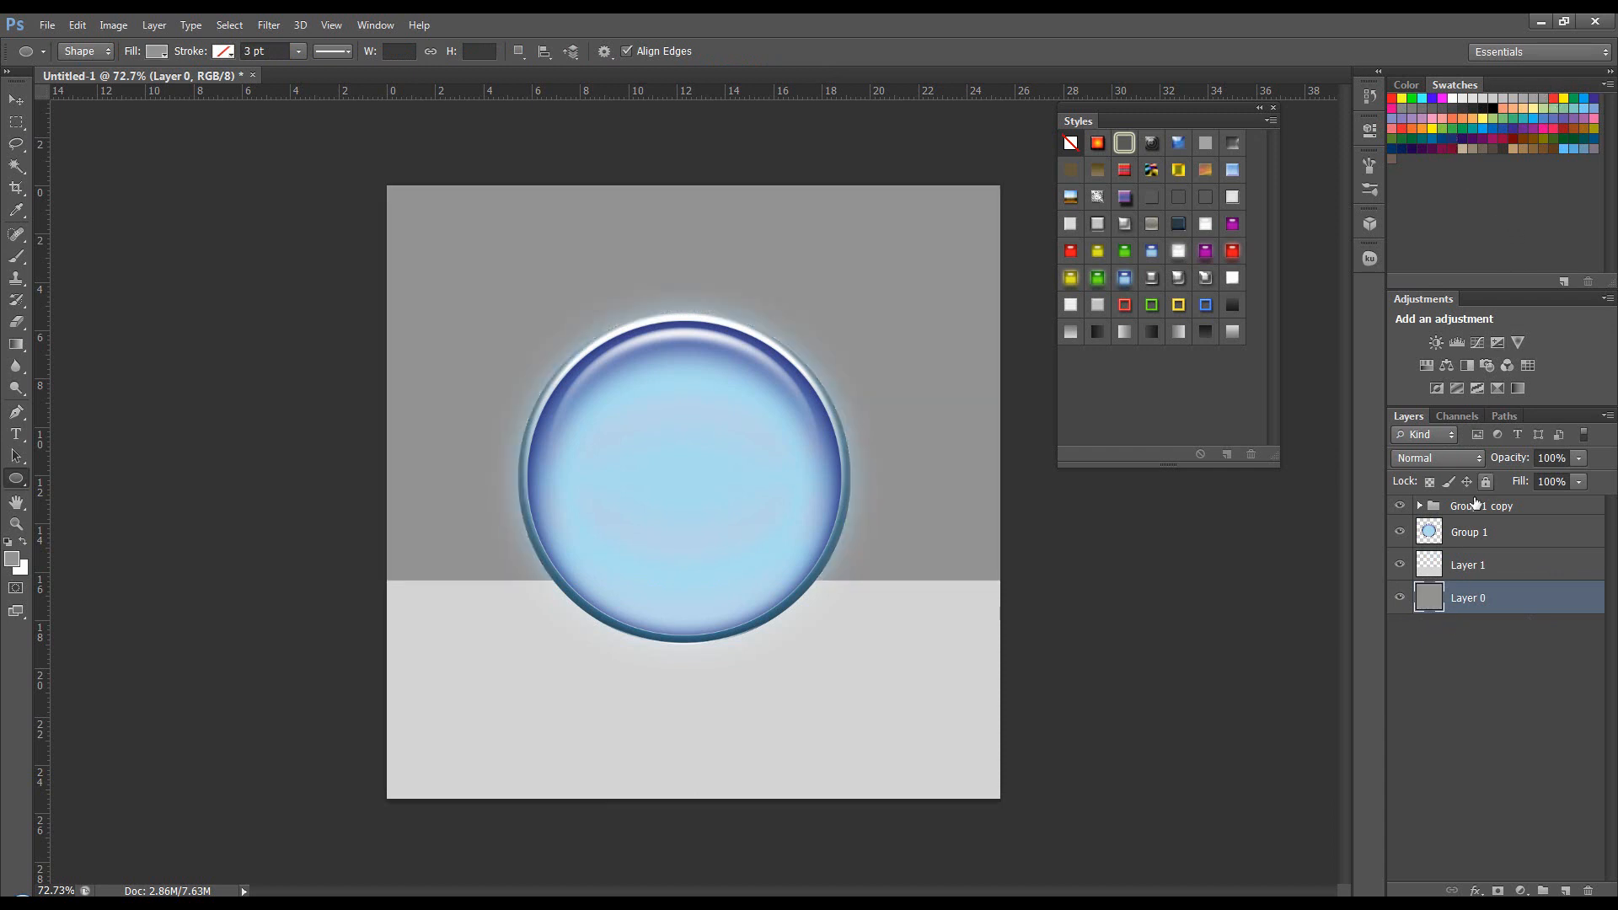
Turn off the inner layer's Outer Glow effect in Group 1 copy and collapse the group.
left_click(1420, 505)
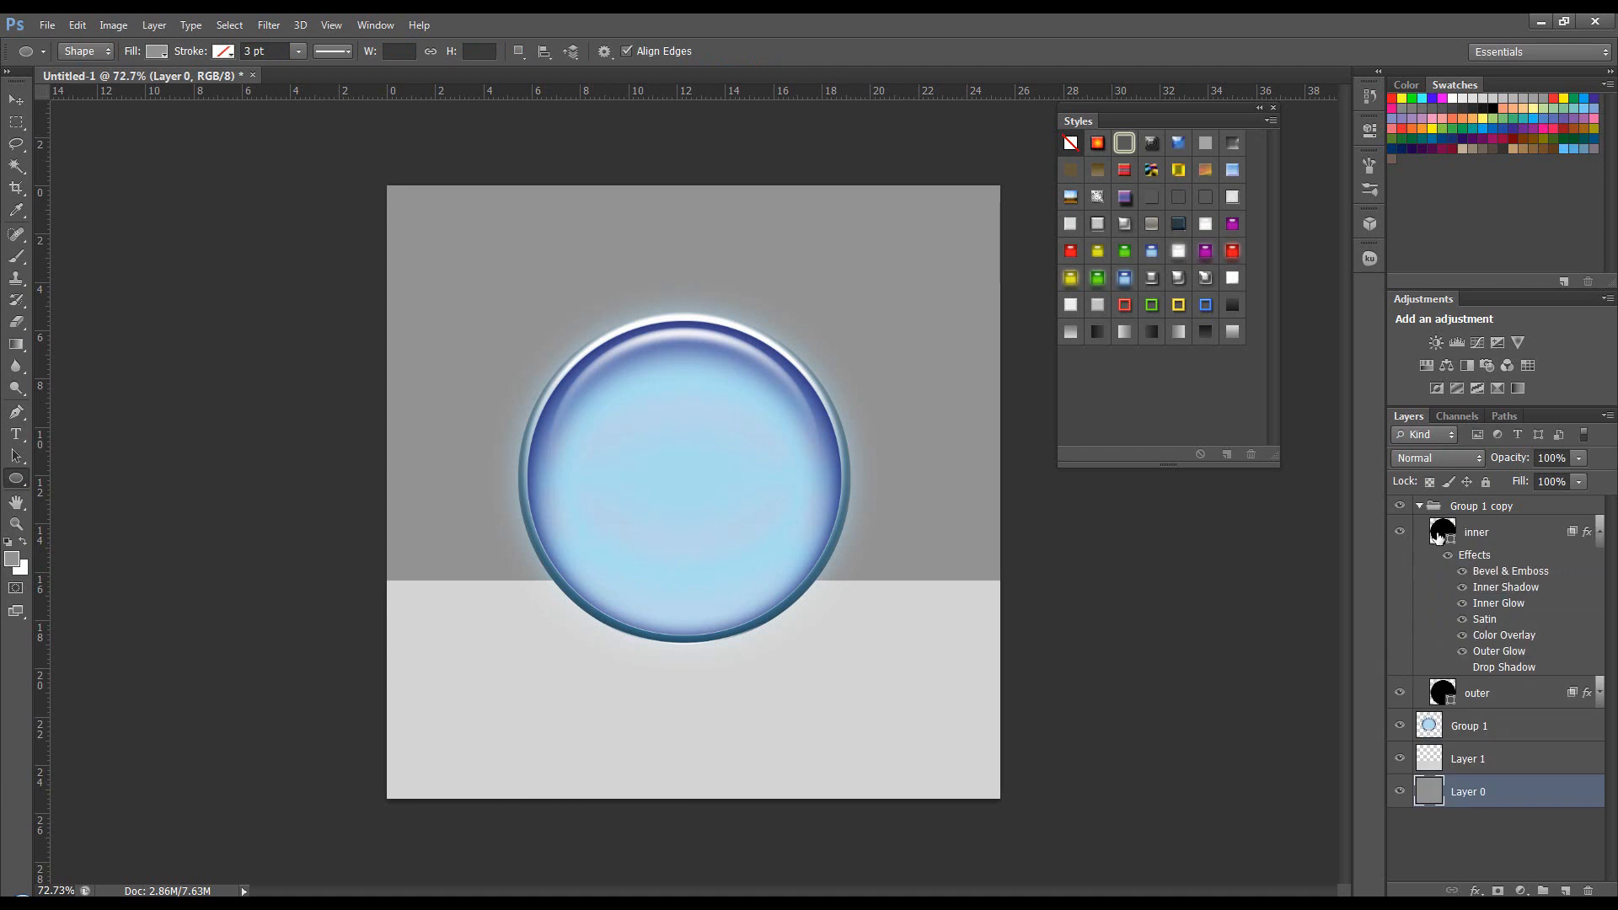
left_click(1462, 651)
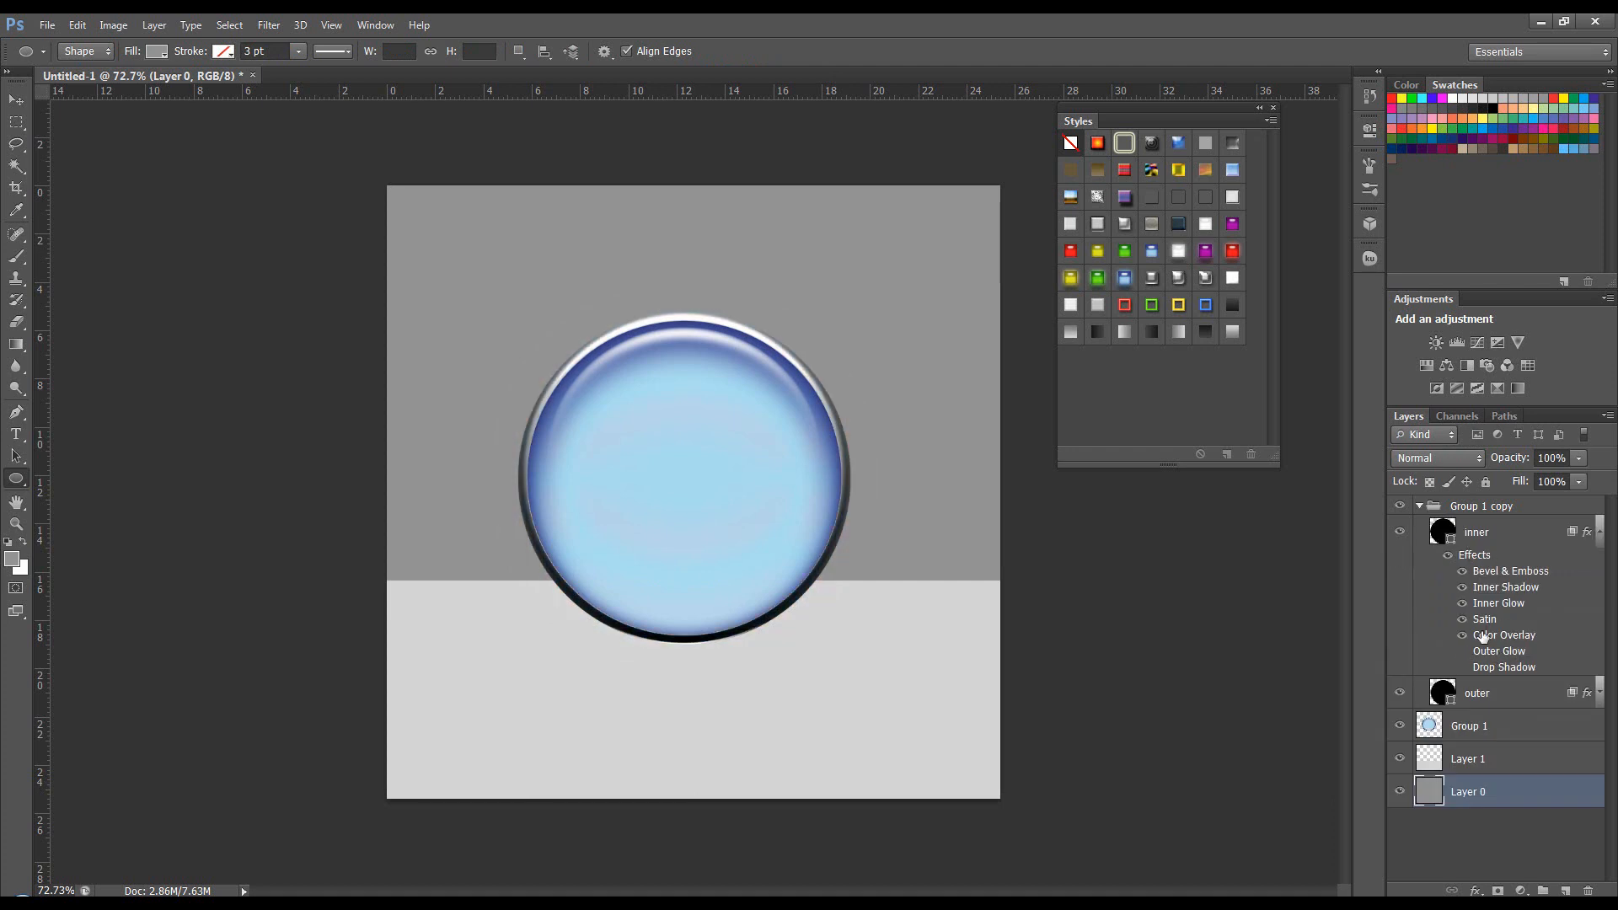
left_click(1599, 540)
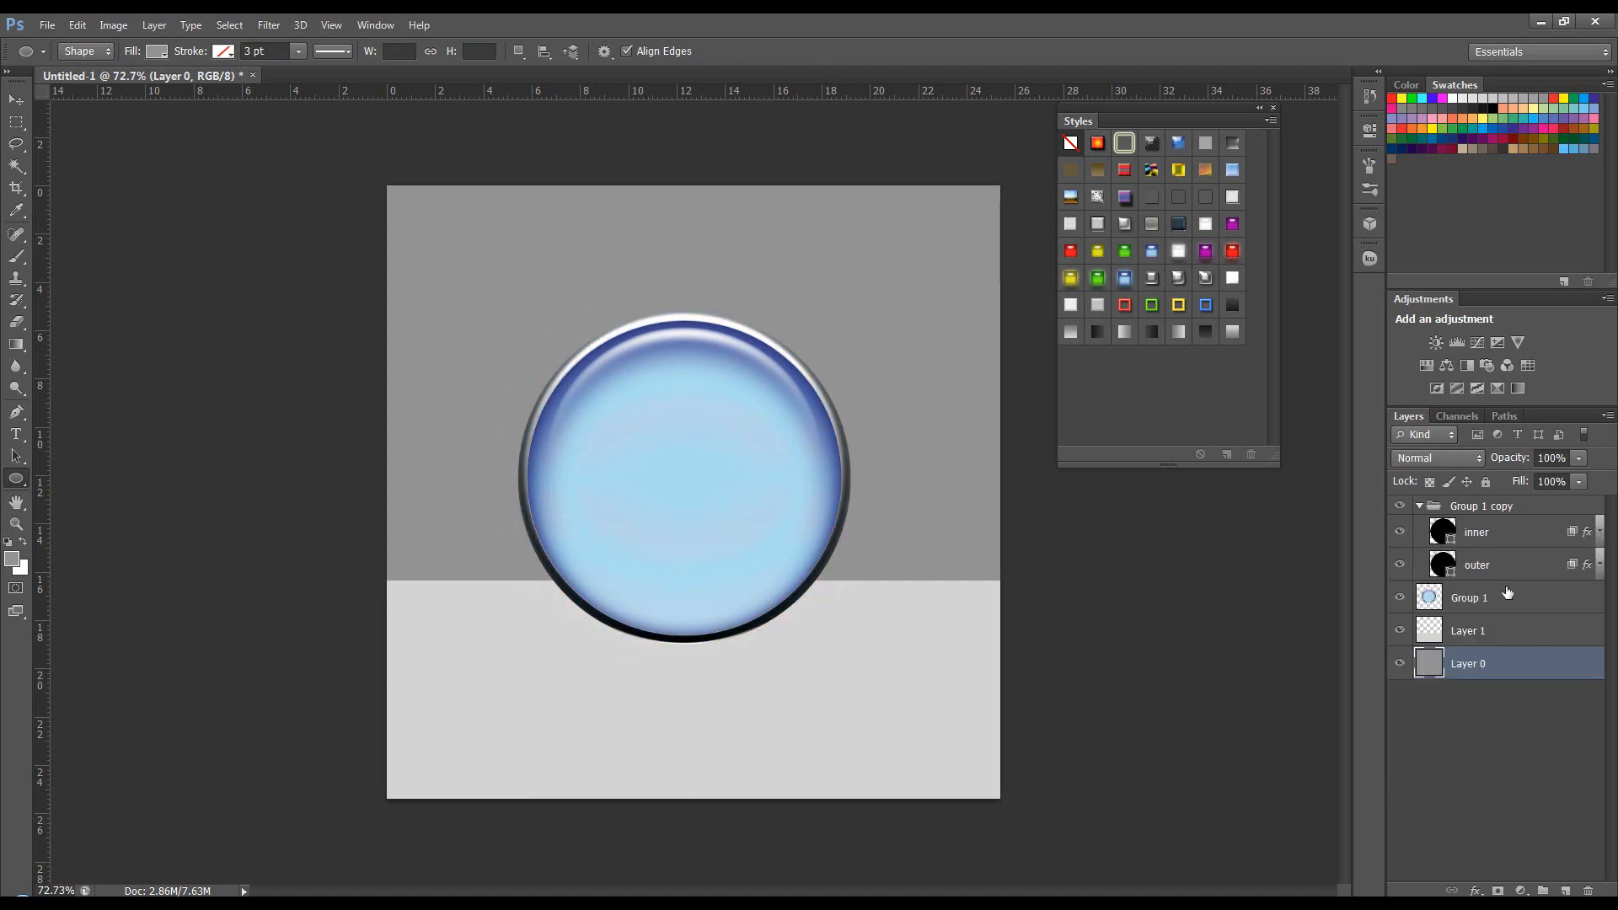
left_click(1420, 507)
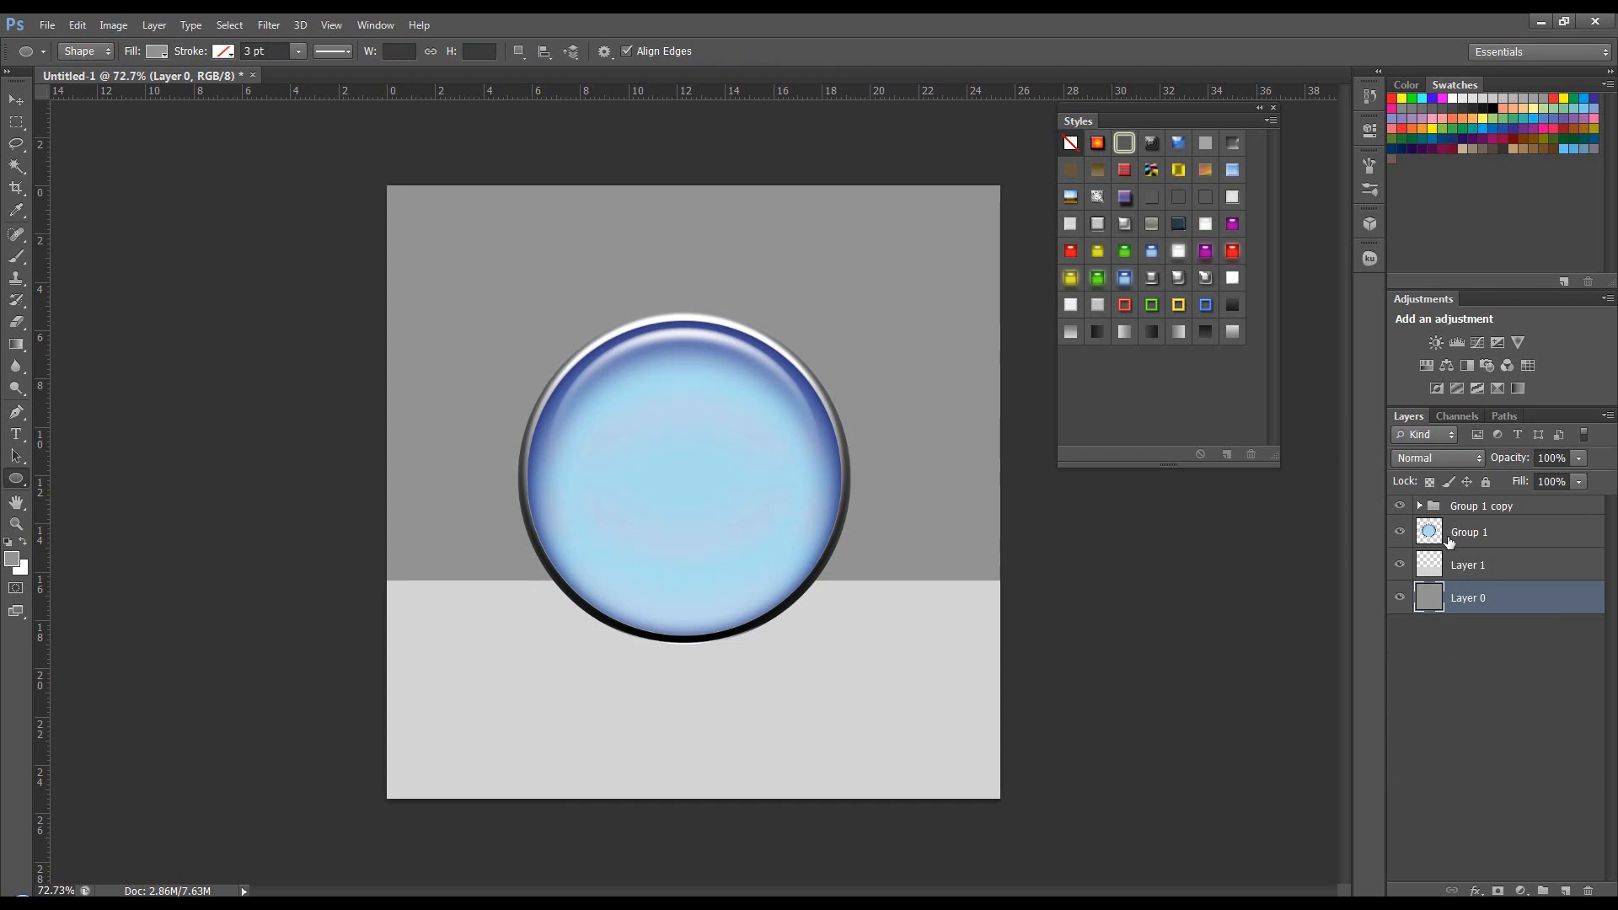
Rename the merged Group 1 layer as shadow, fill its circular outline with black, and deselect.
left_click_drag(1431, 538, 1432, 557)
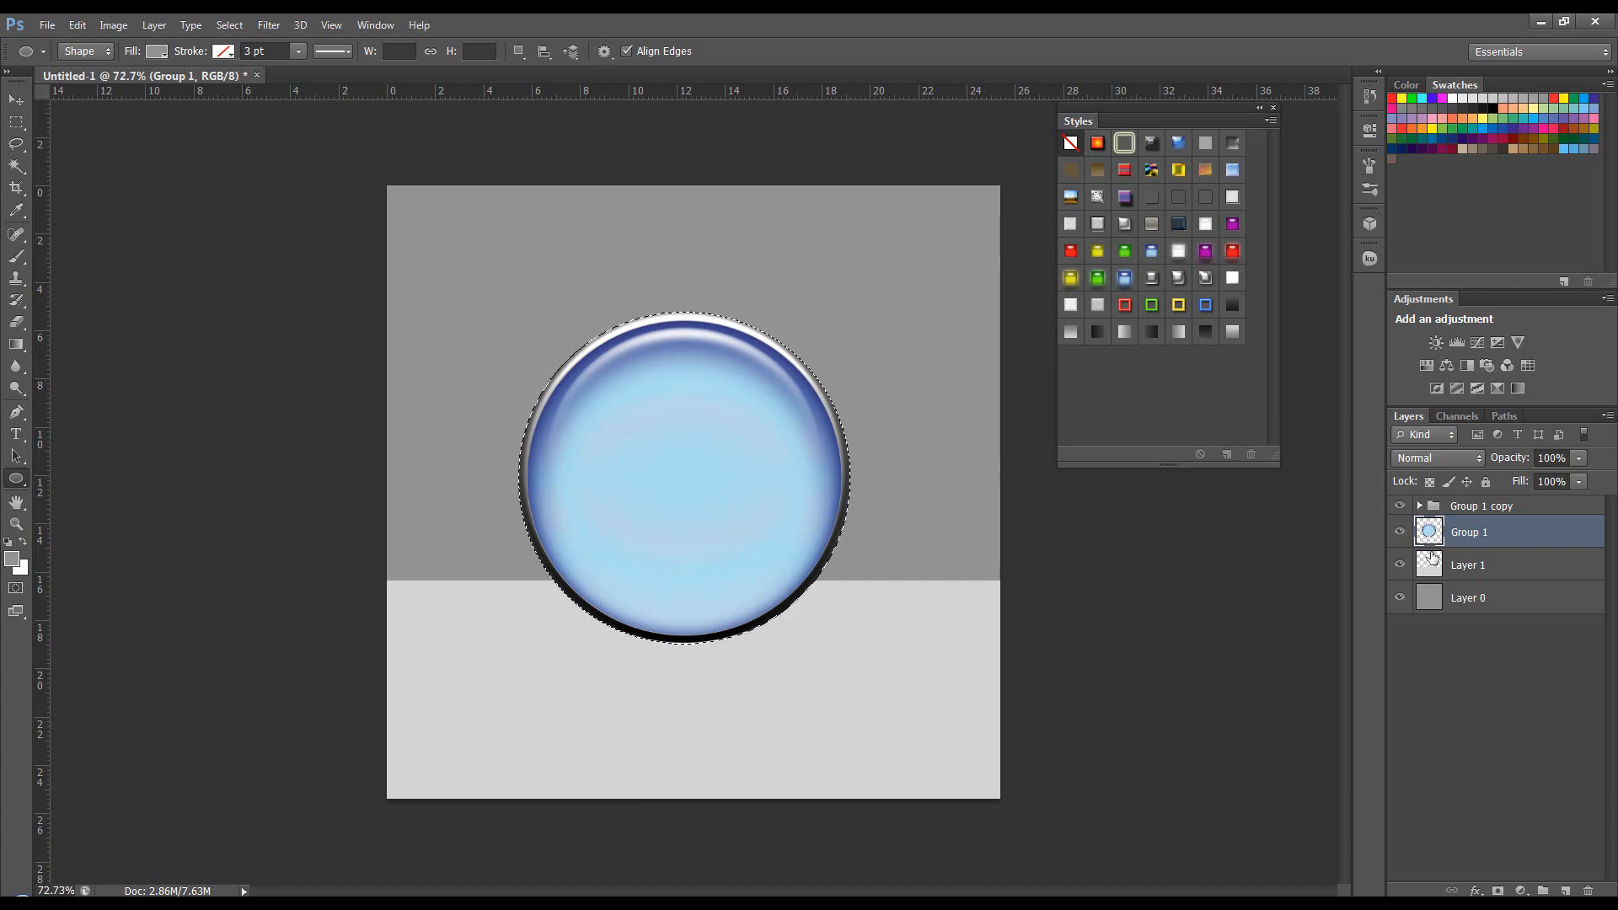
double_click(1469, 533)
type("shadow")
key("Return")
key("d")
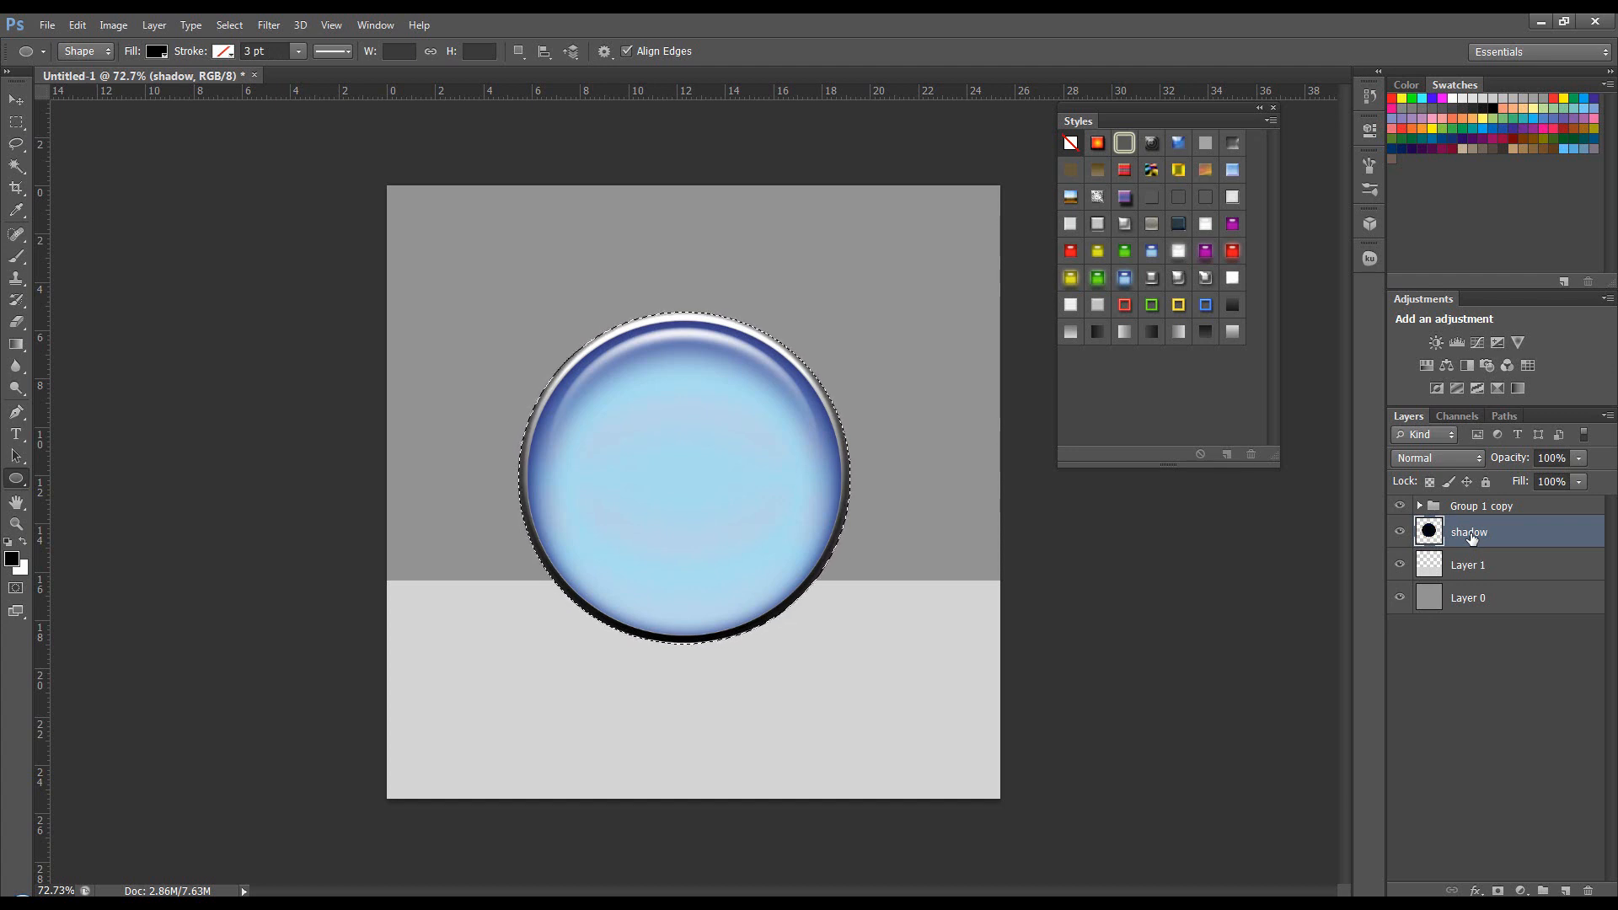
key("ctrl+d")
Move Group 1 copy and the shadow layer together slightly upward on the canvas.
left_click(1527, 550, "ctrl")
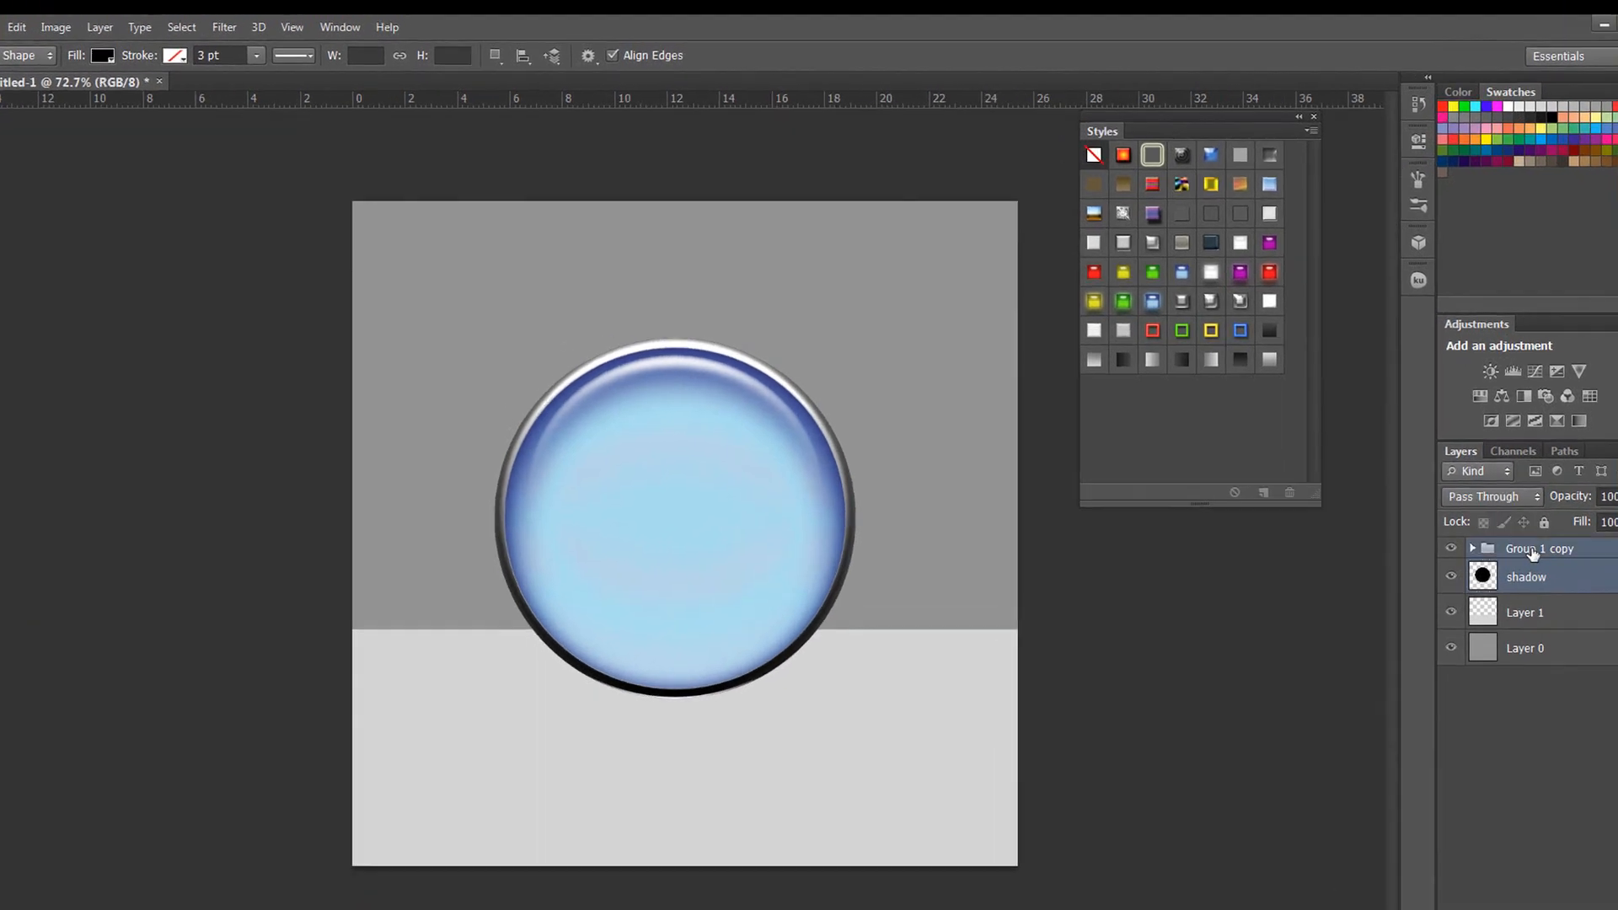
key("v")
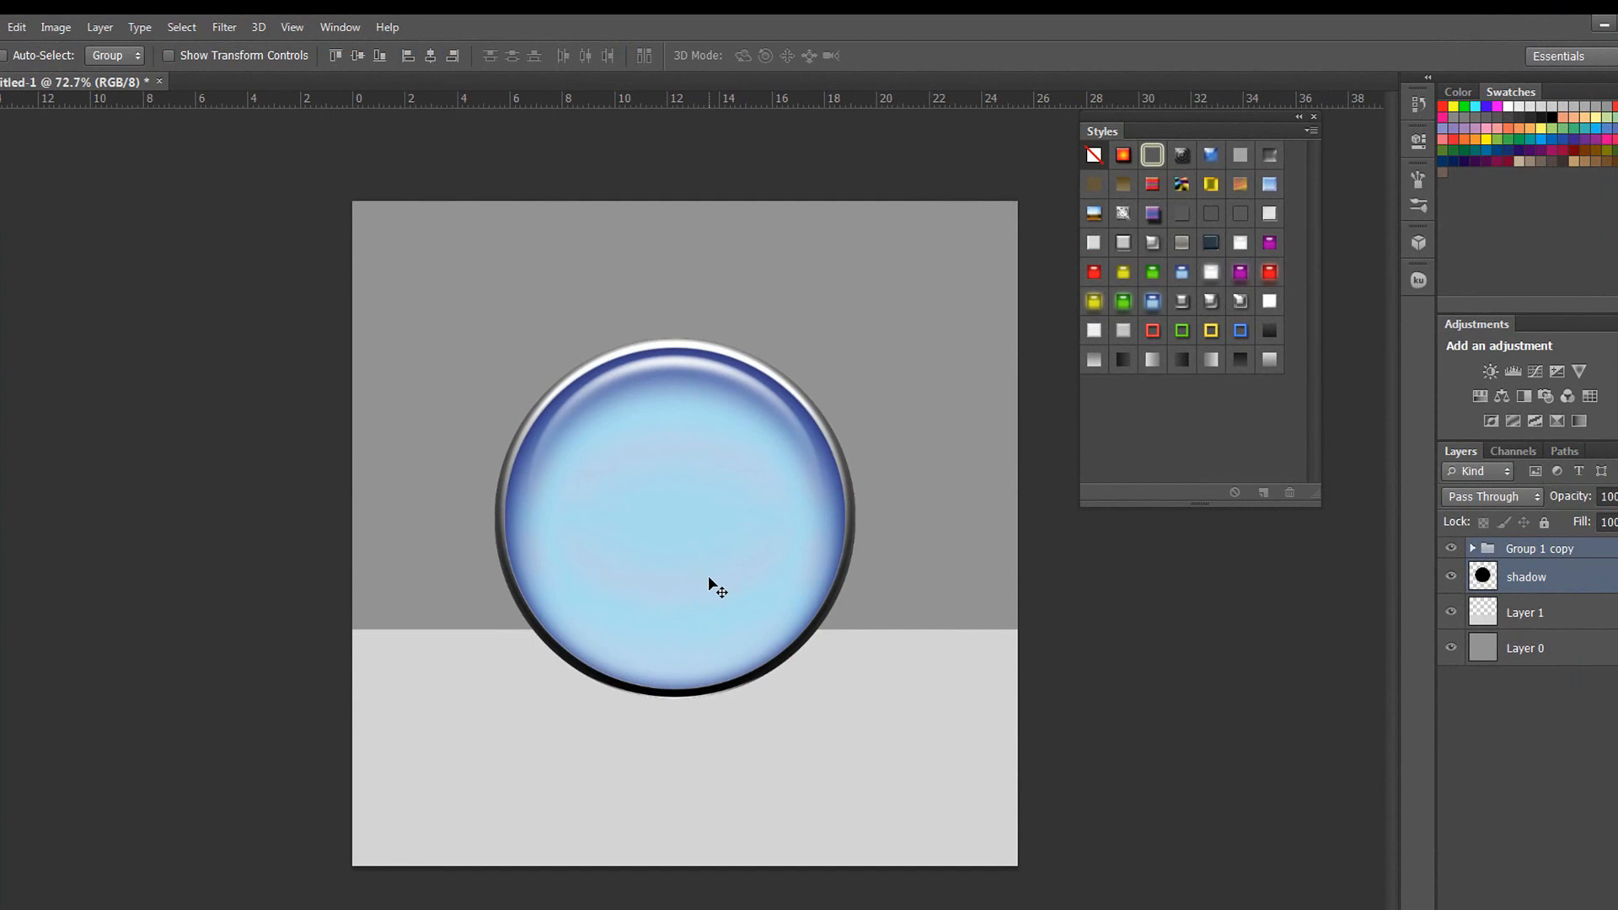
left_click_drag(711, 595, 704, 540)
Move only the shadow layer straight down until its black circle sits just beneath the button.
left_click(1536, 618)
left_click(1536, 588)
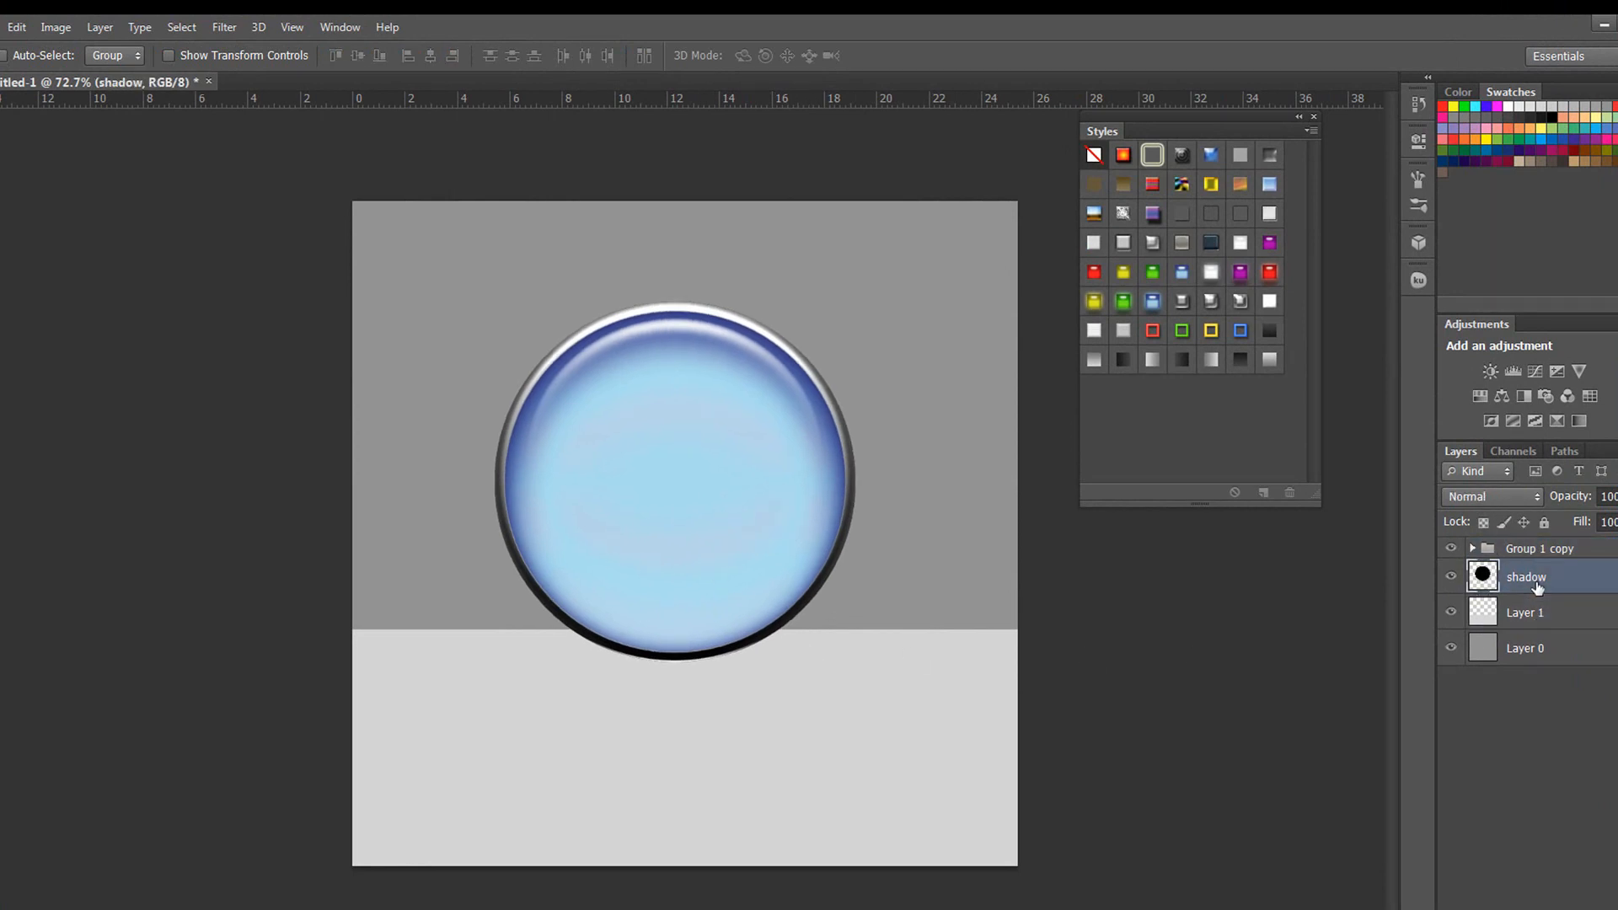
left_click_drag(709, 687, 708, 907)
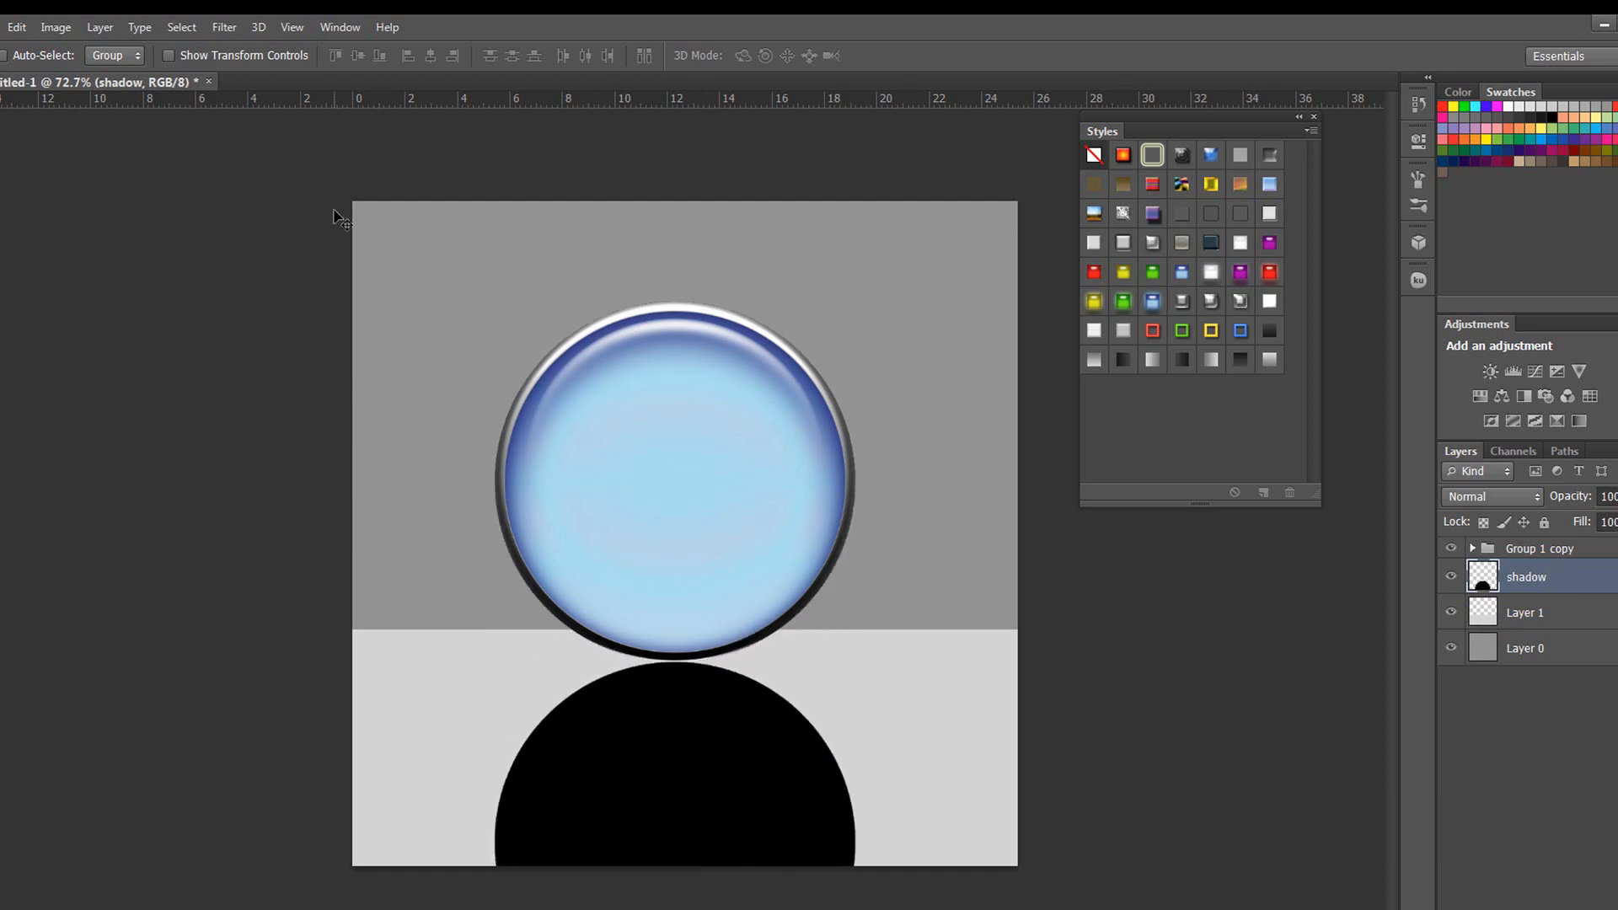
Apply a Gaussian Blur with a radius of 9 pixels to the shadow layer.
left_click(223, 27)
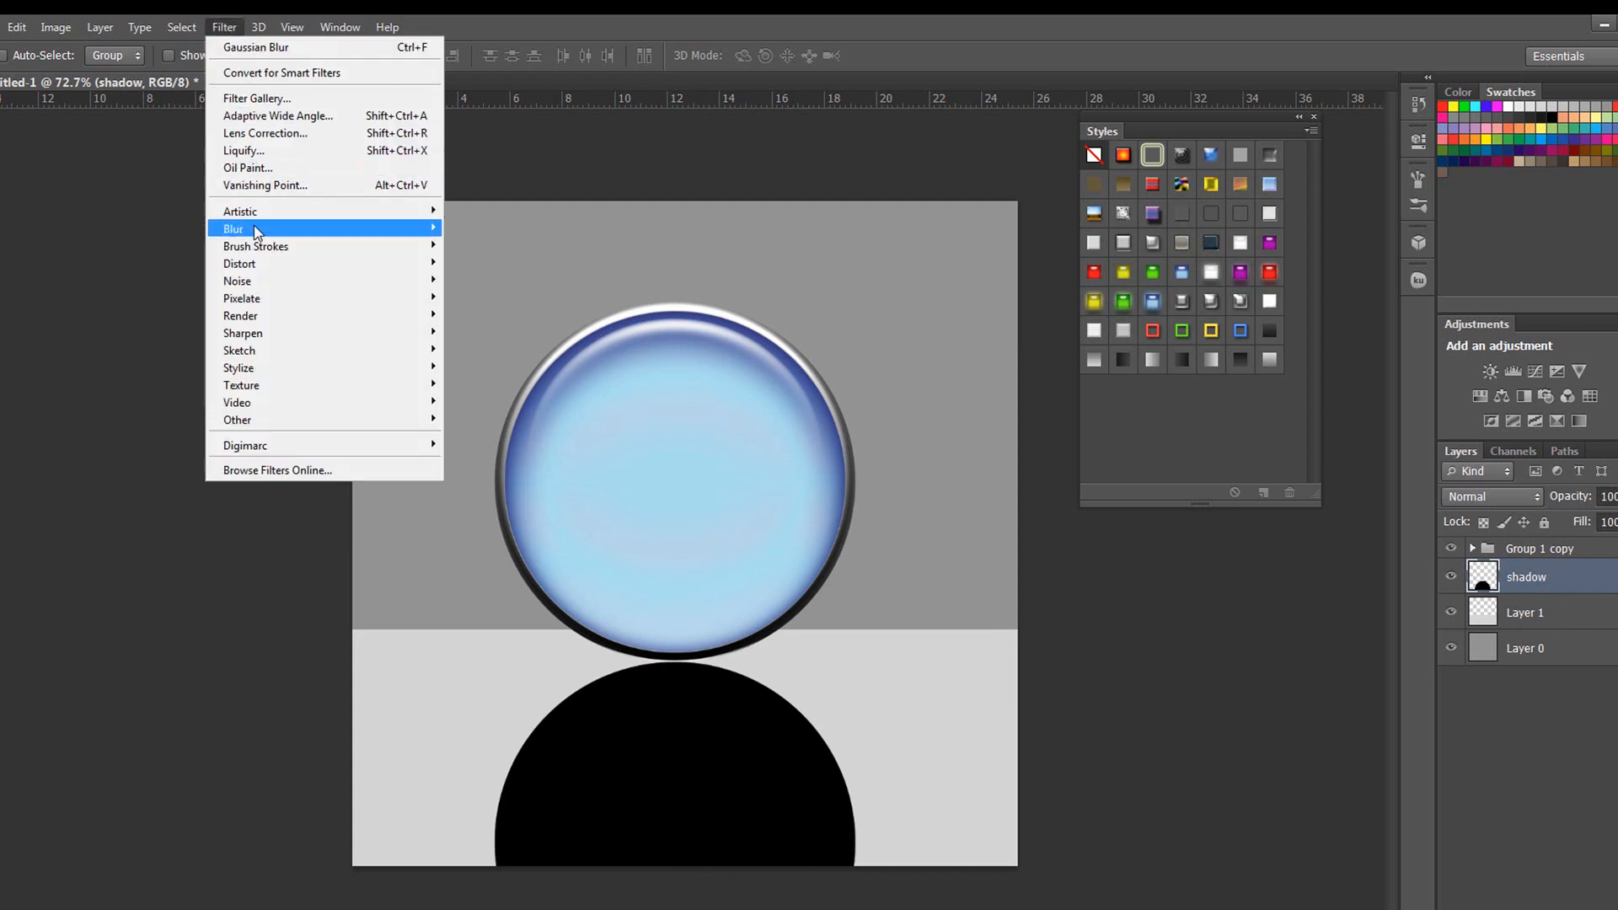
mouse_move(286, 230)
left_click(497, 358)
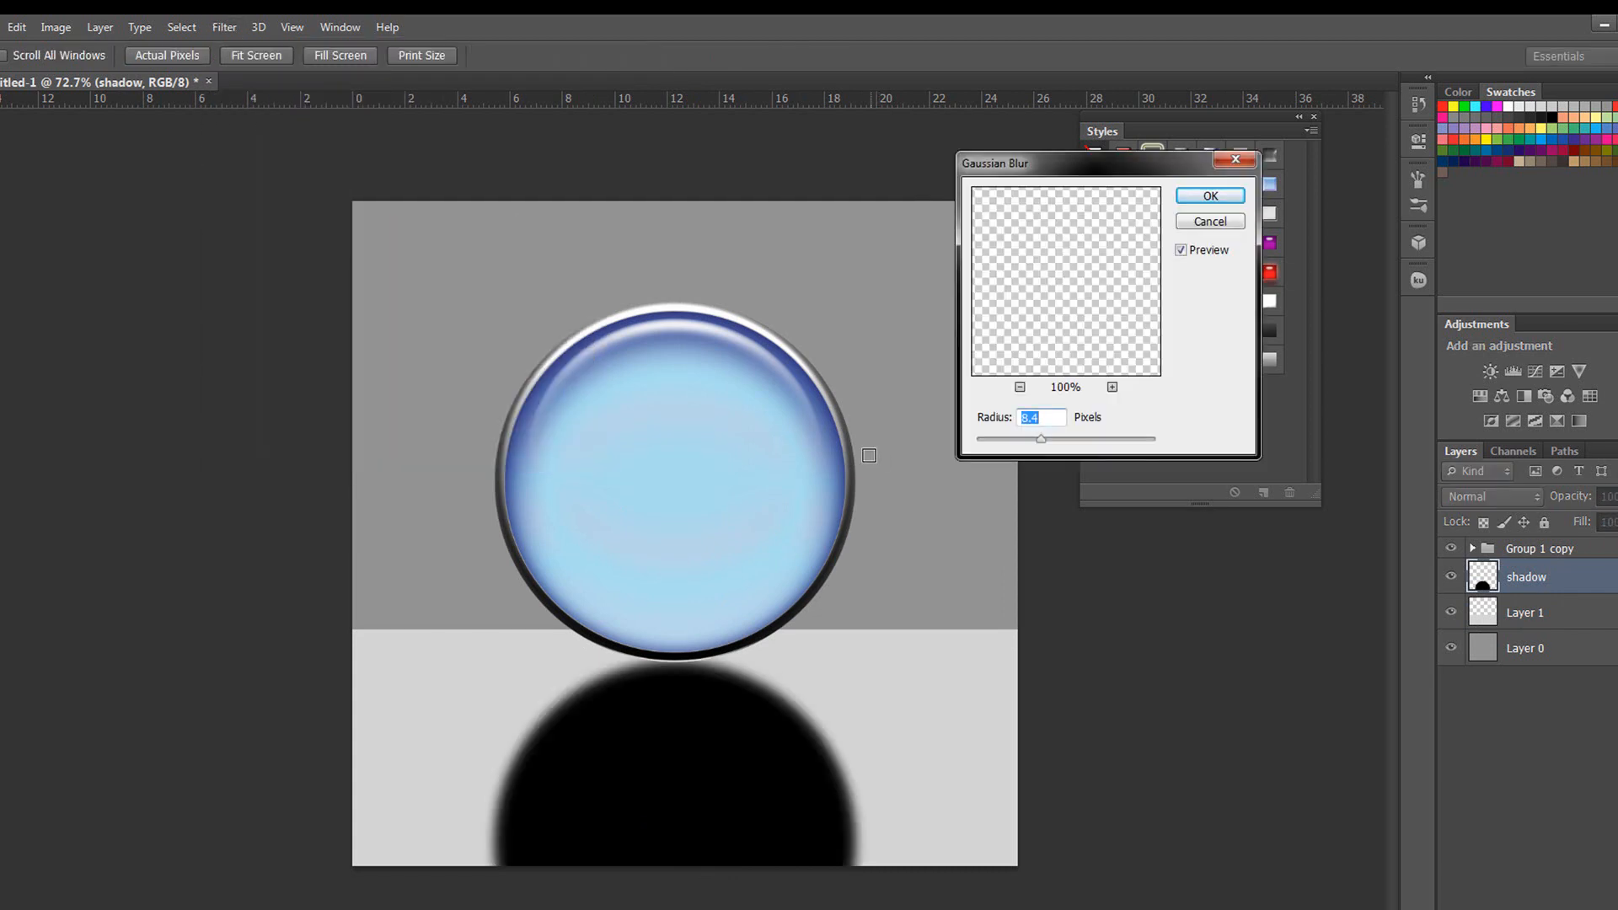
type("9")
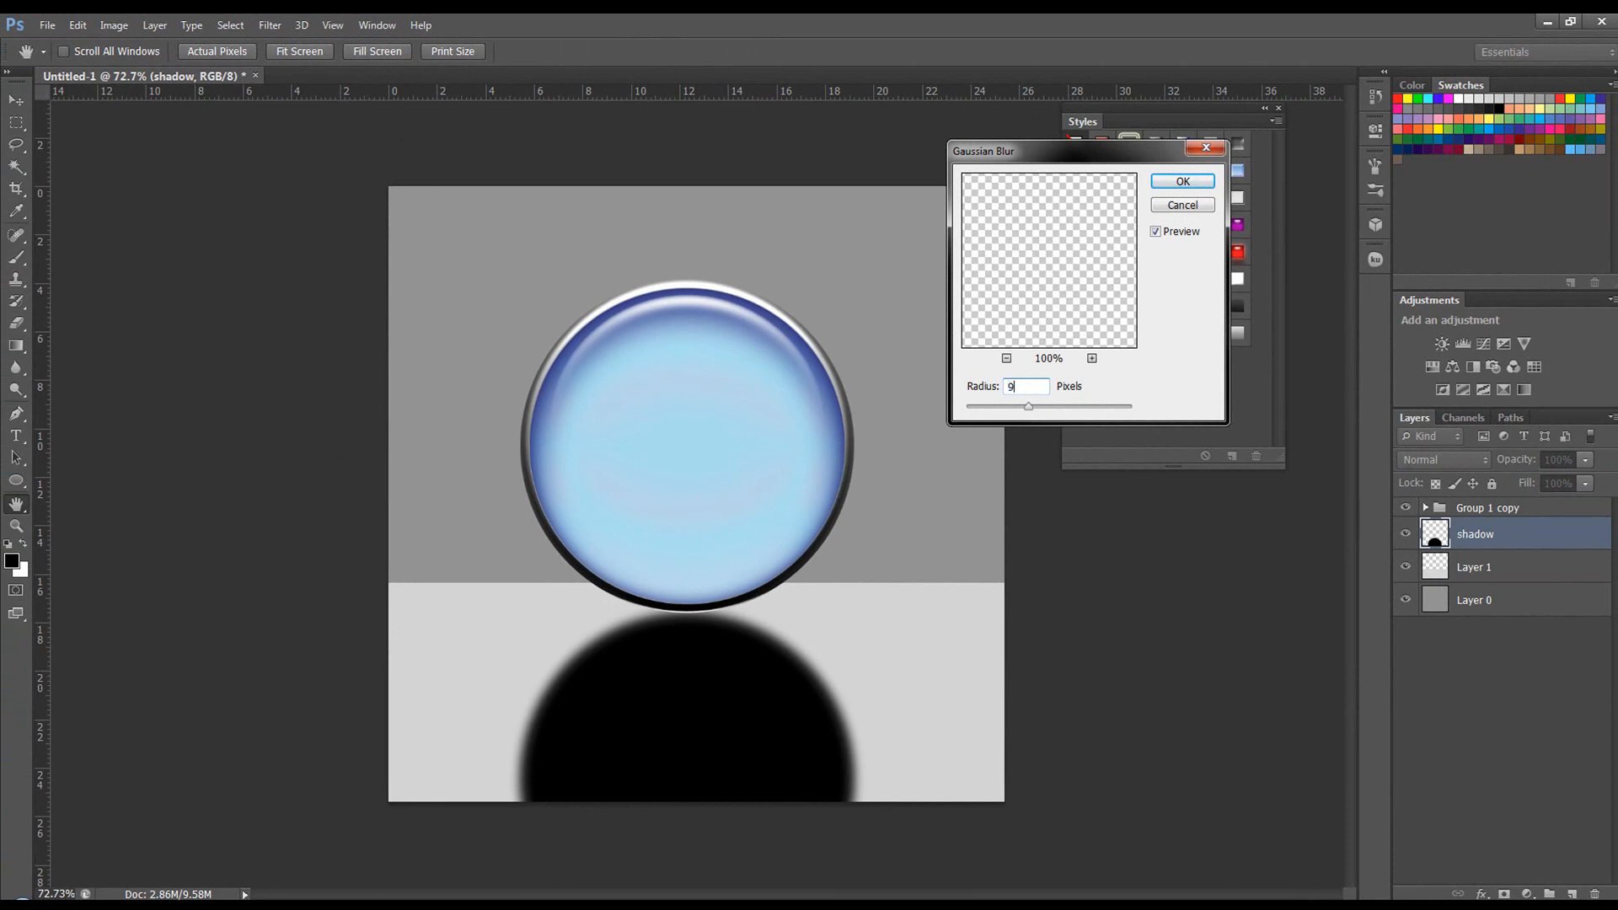
left_click(1183, 182)
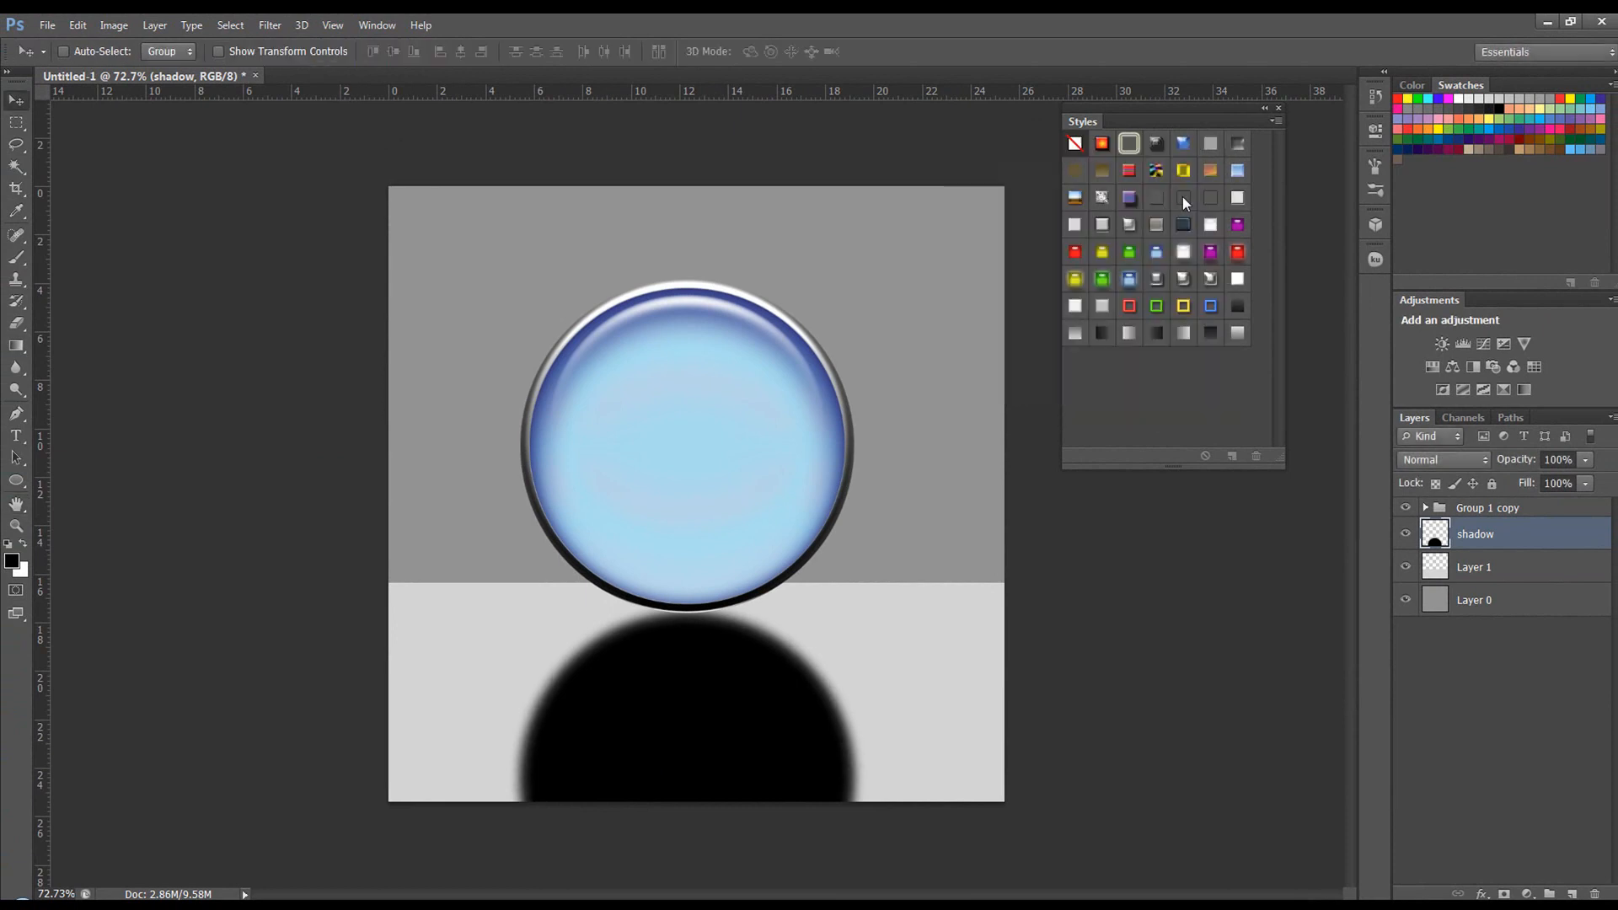
Add a layer mask to the shadow layer and draw a vertical black-to-transparent gradient from below the canvas up to the circle's upper part.
left_click(1505, 893)
left_click(16, 345)
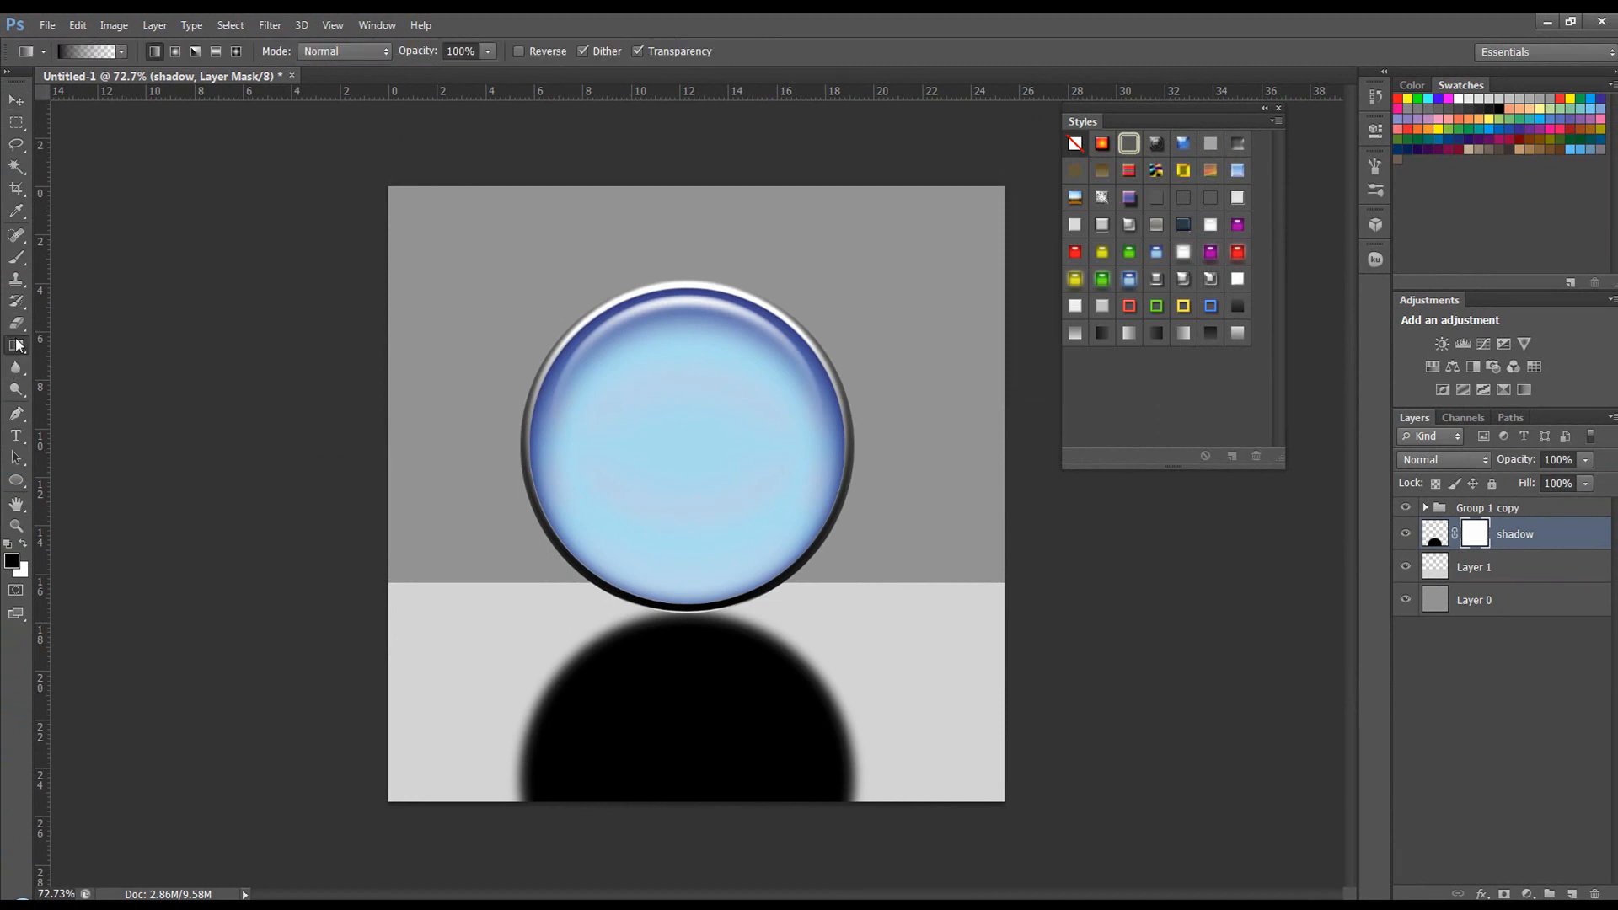
left_click(120, 51)
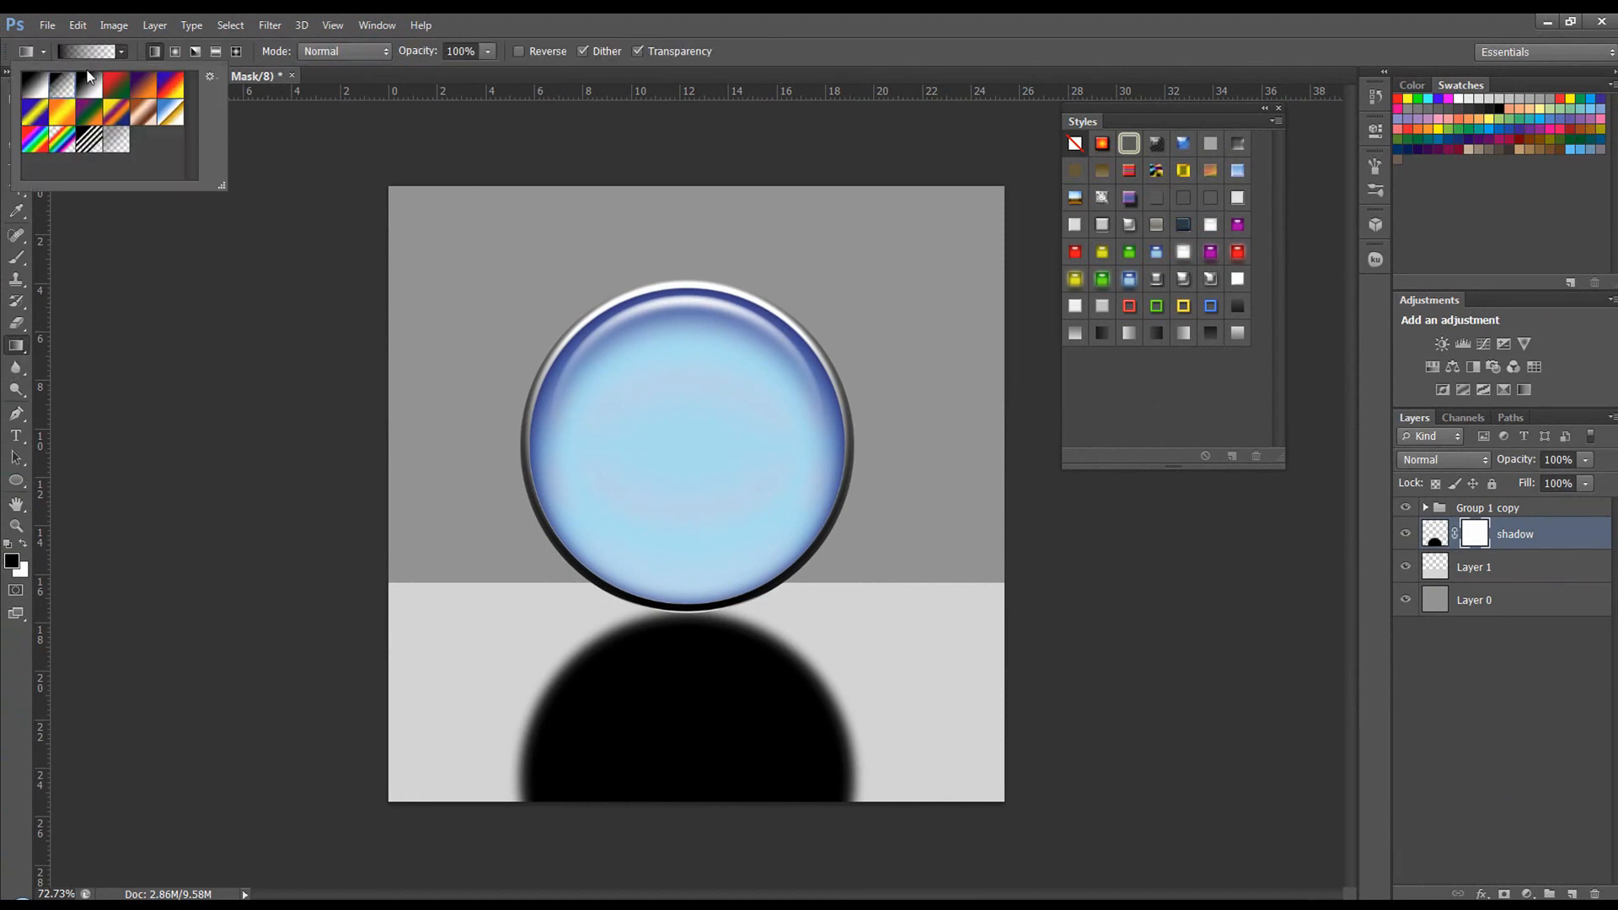
left_click(119, 54)
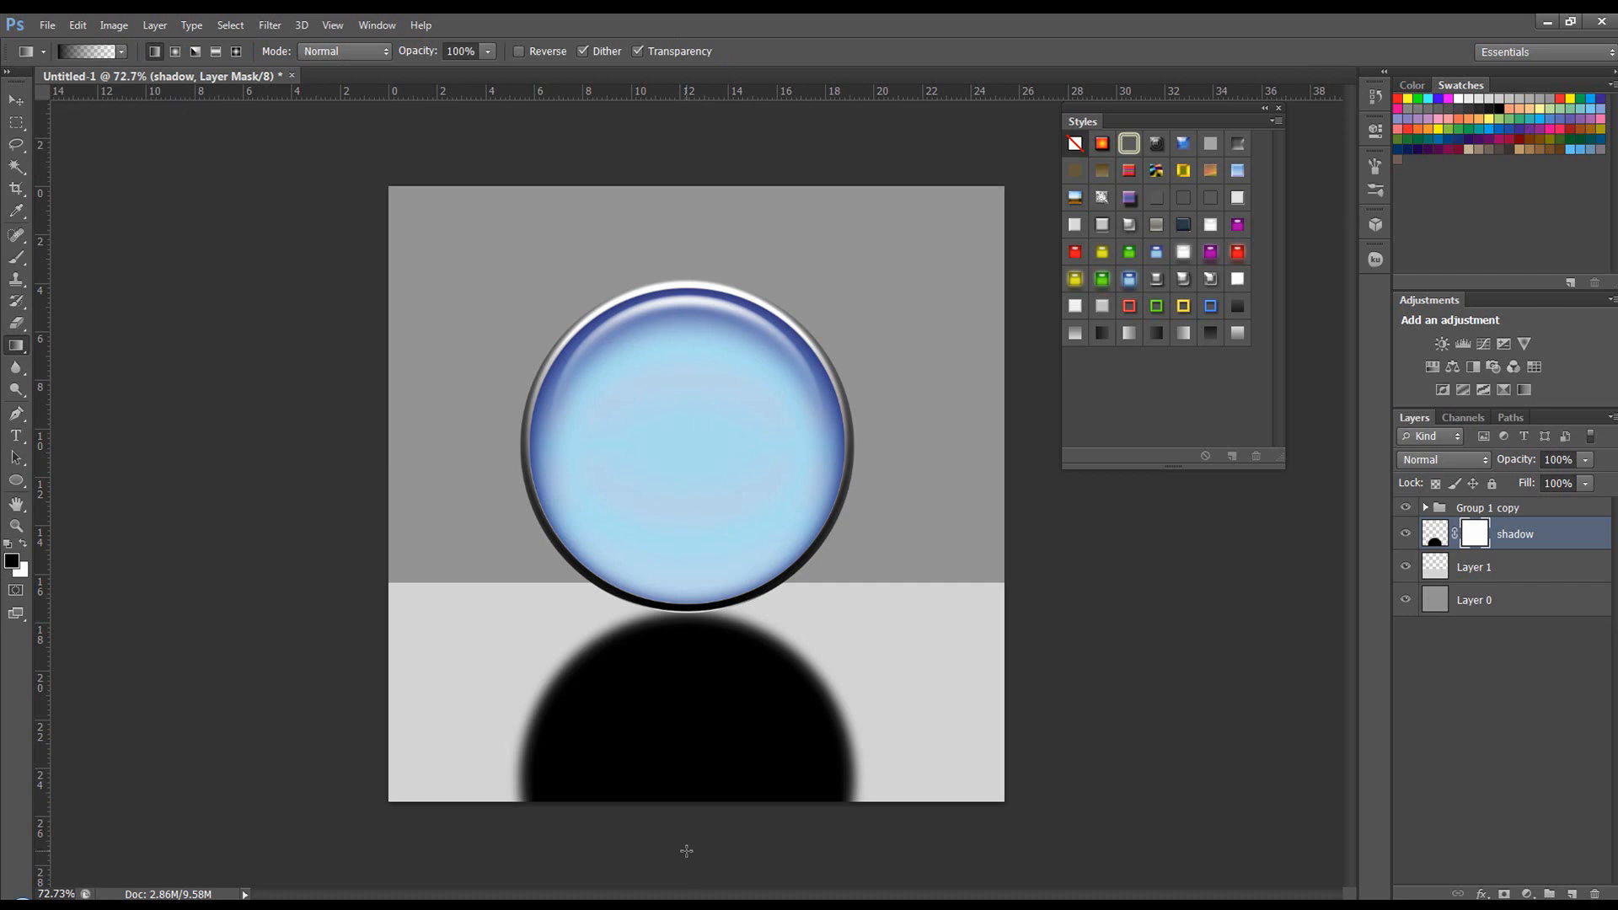
left_click_drag(687, 850, 689, 666)
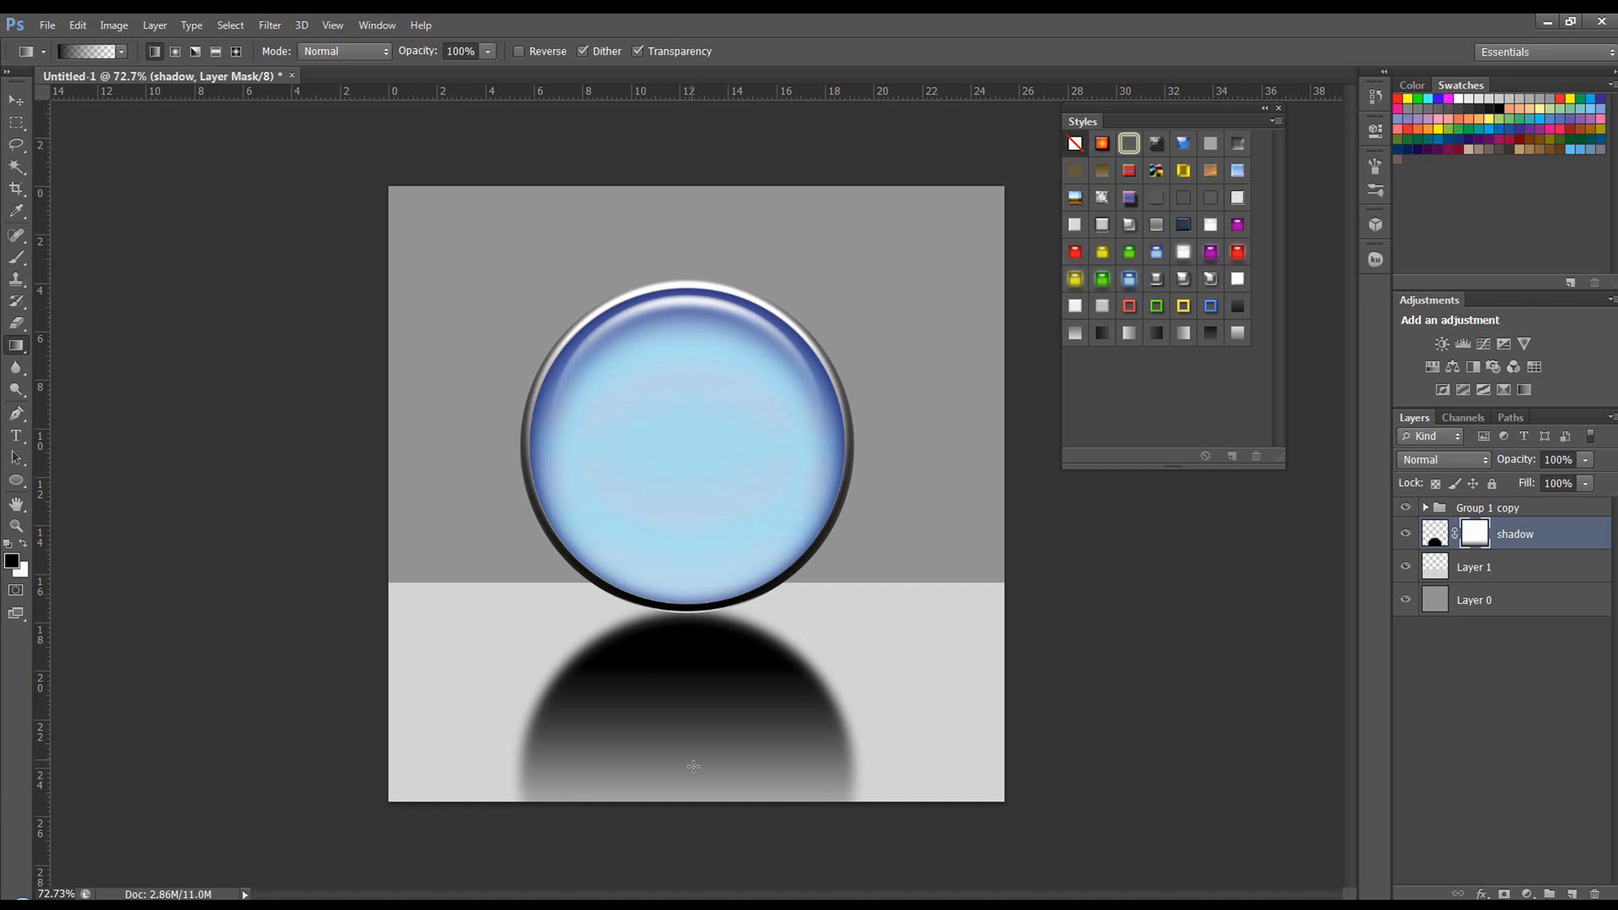
Lower the shadow layer's opacity, trying 50% first and settling on 60%.
double_click(1557, 460)
type("50")
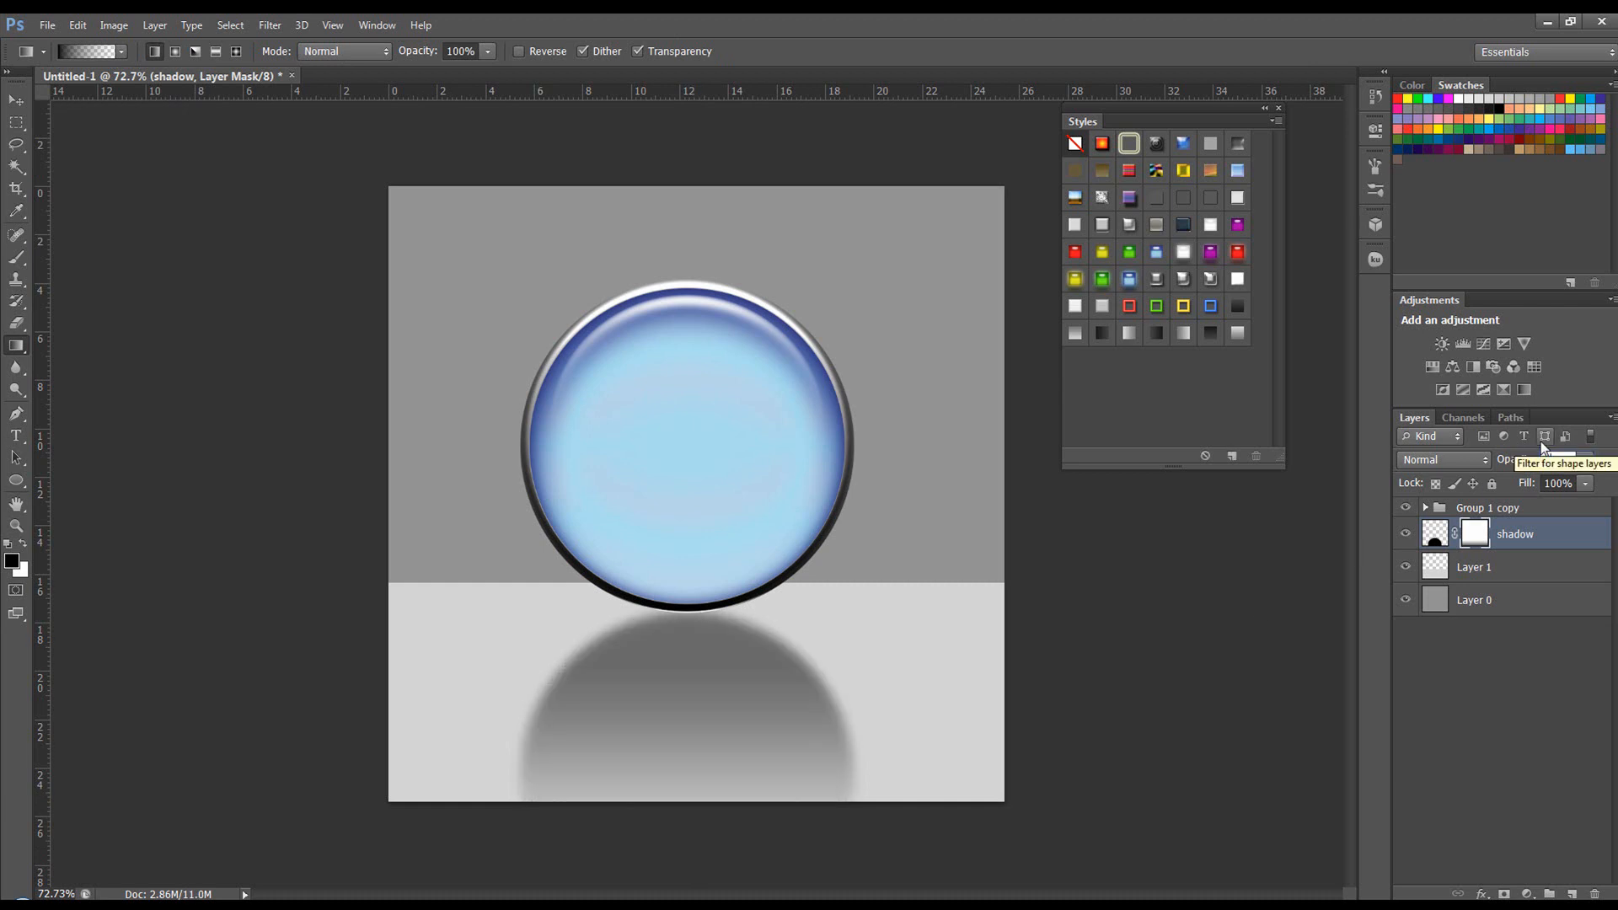
key("BackSpace")
key("BackSpace")
type("60")
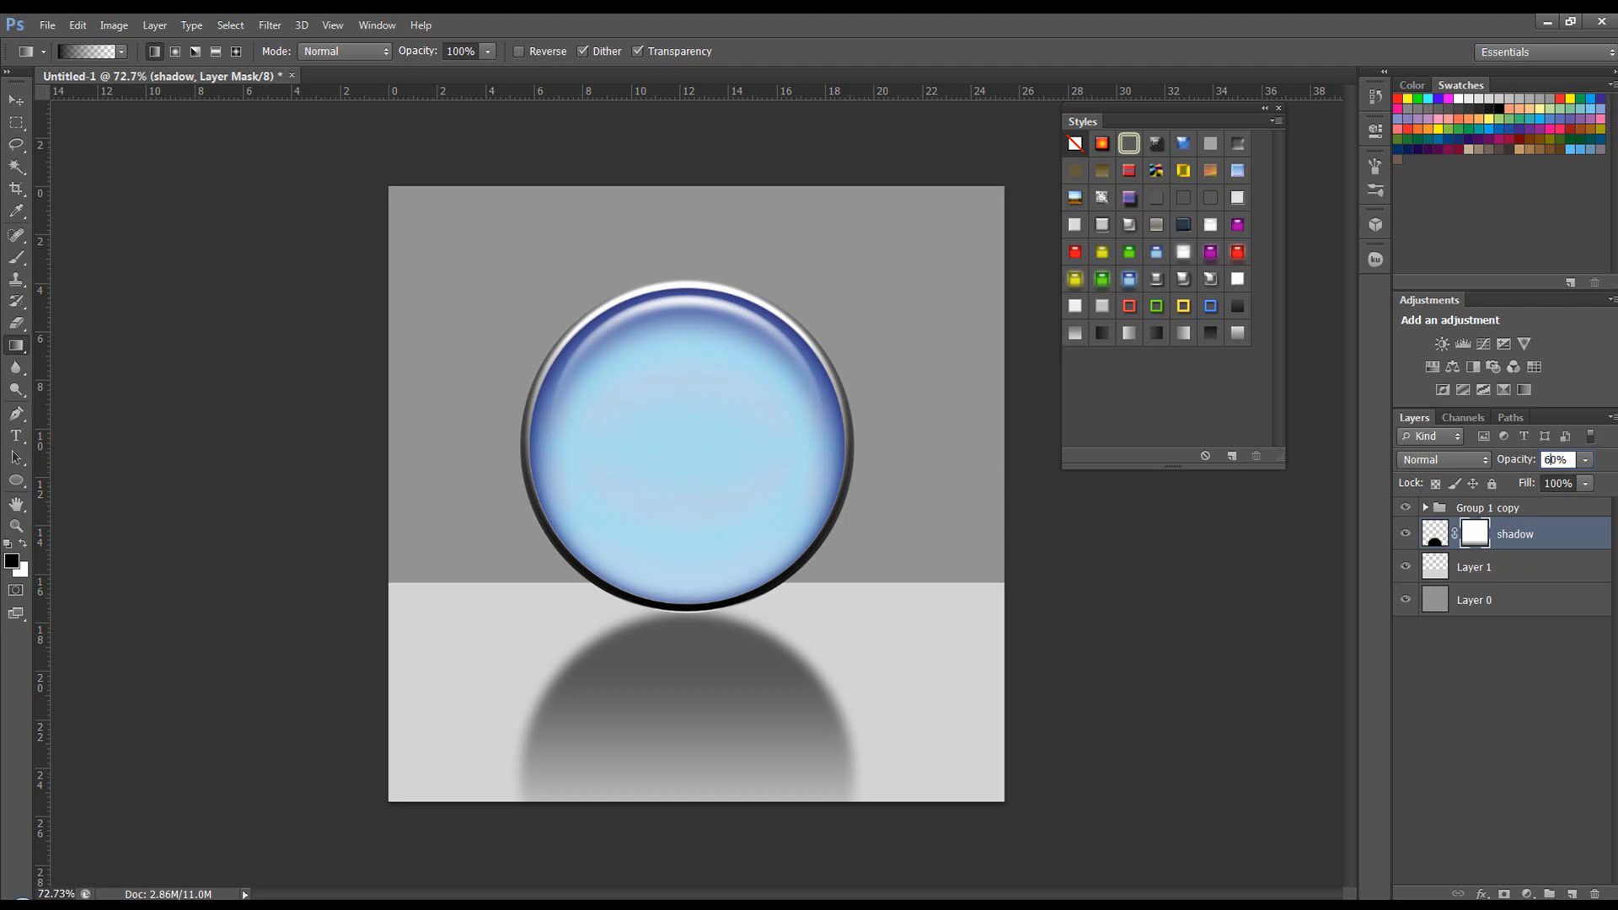
left_click(1474, 894)
right_click(1469, 834)
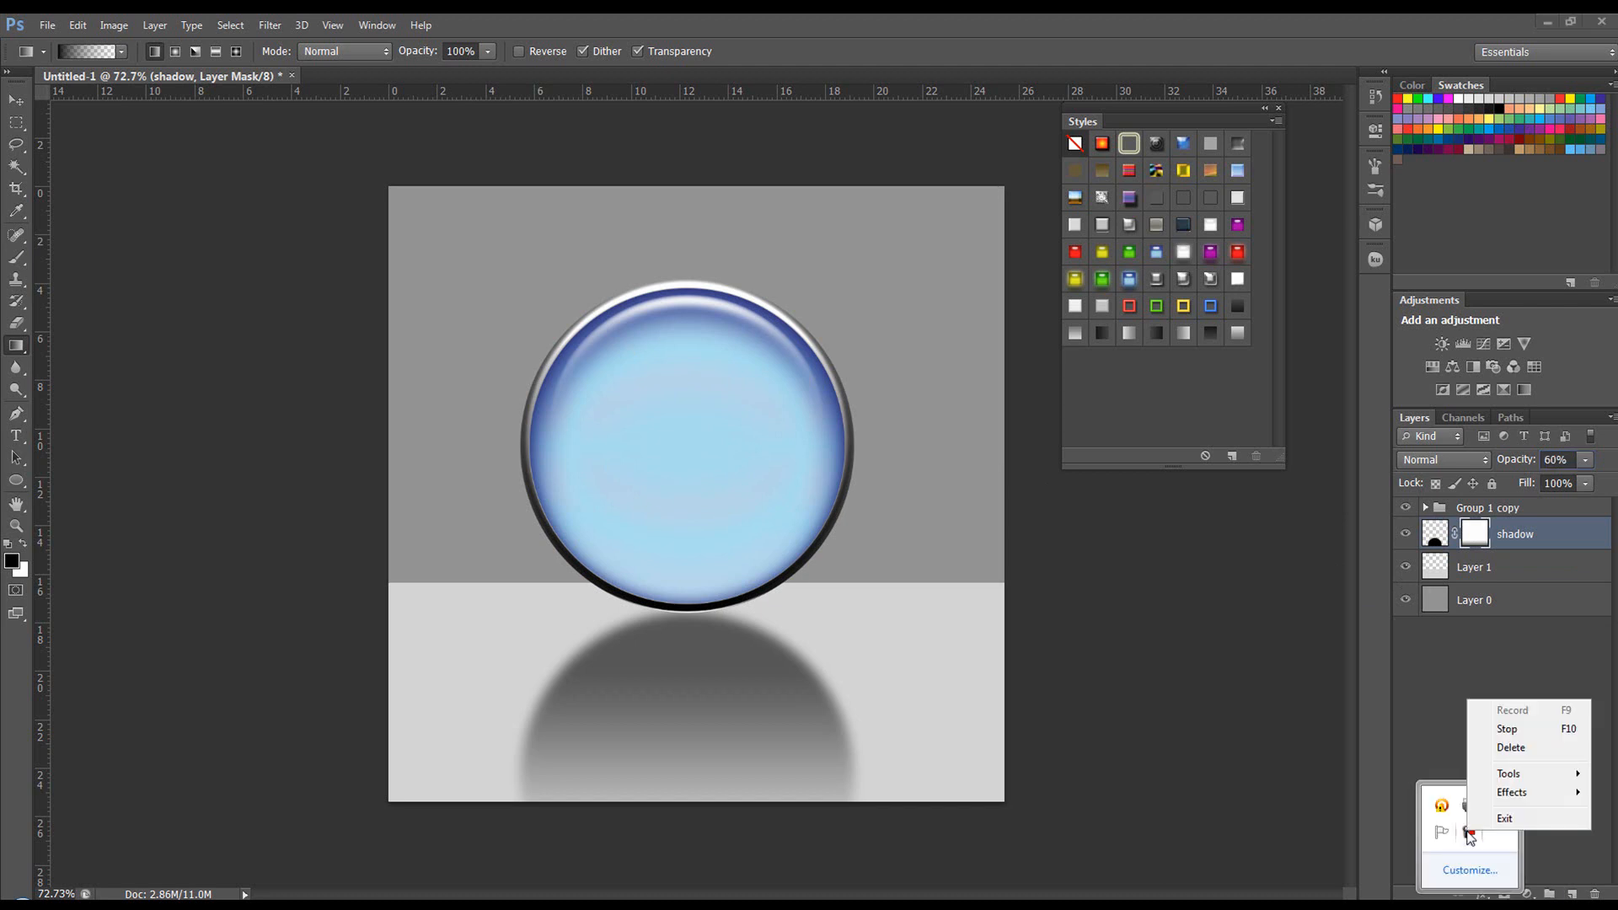